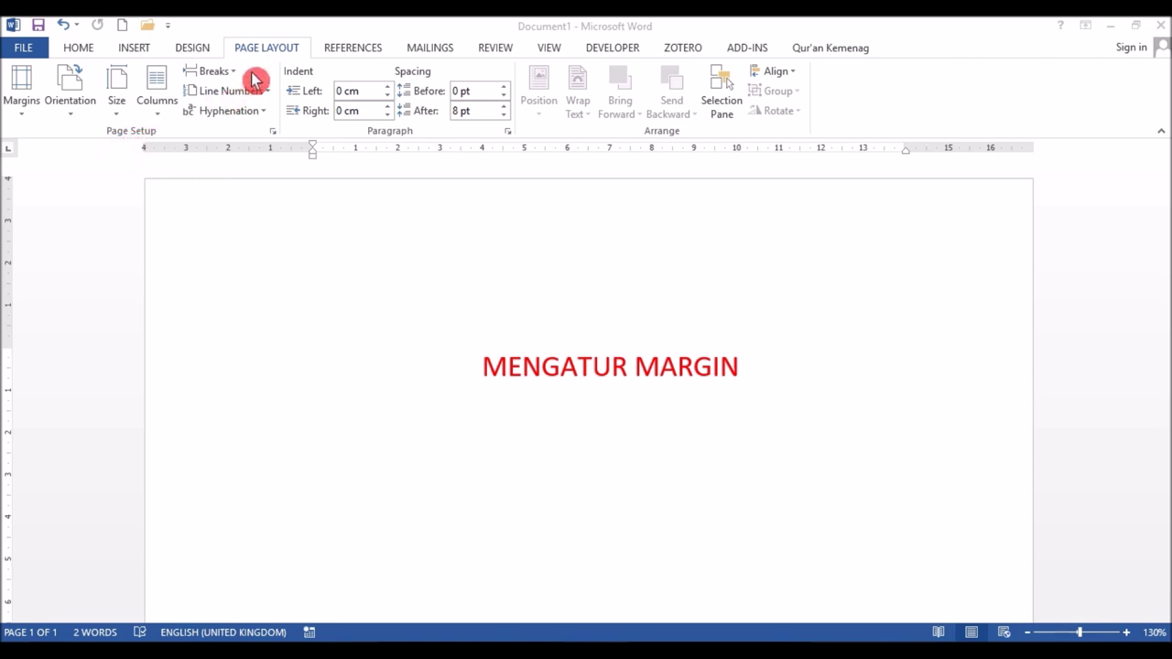
Switch the ribbon to Page Layout for the MENGATUR MARGIN document
click(298, 53)
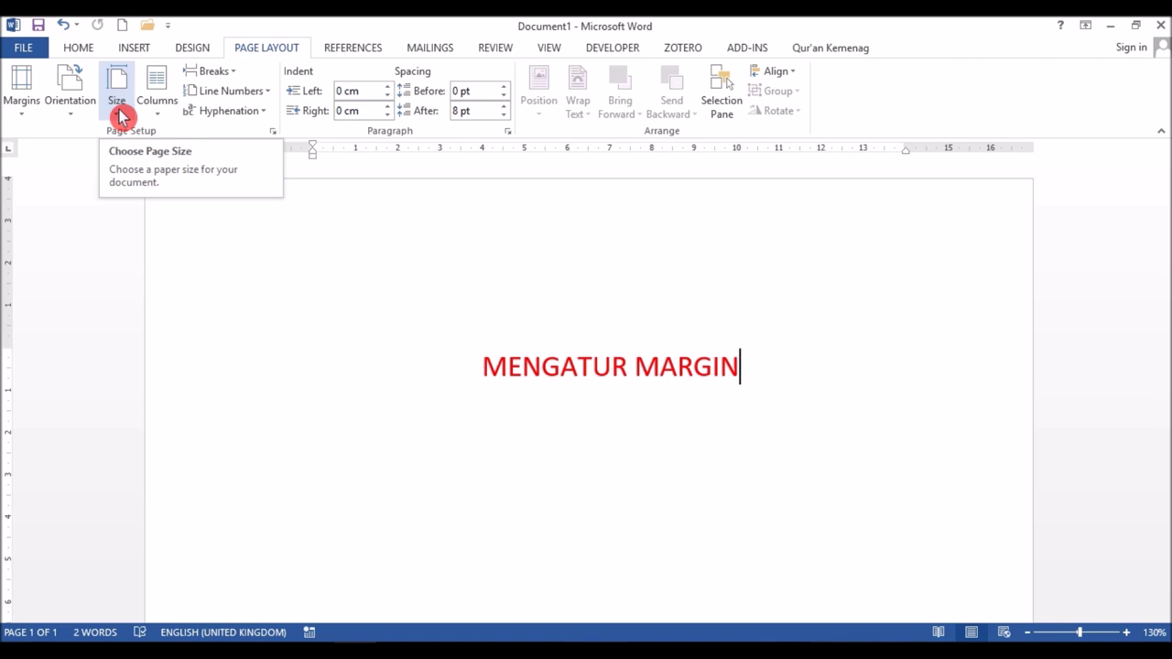
In Custom Margins, change the top margin to 5 cm, keeping left 4 cm and bottom/right 3 cm
click(24, 117)
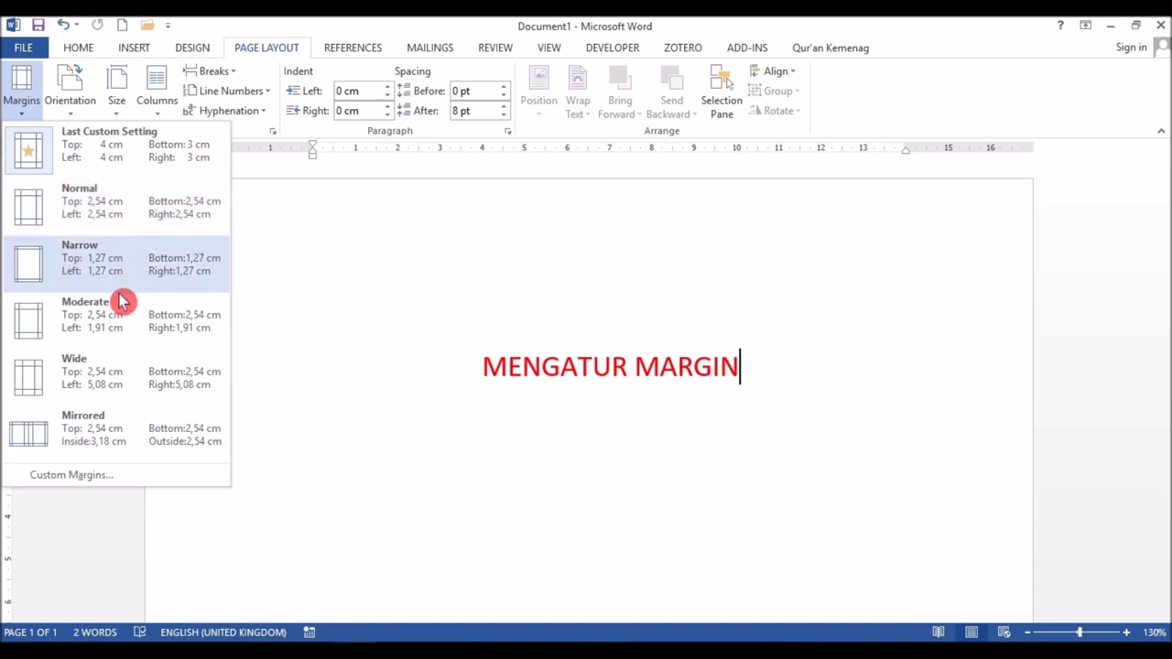
click(110, 479)
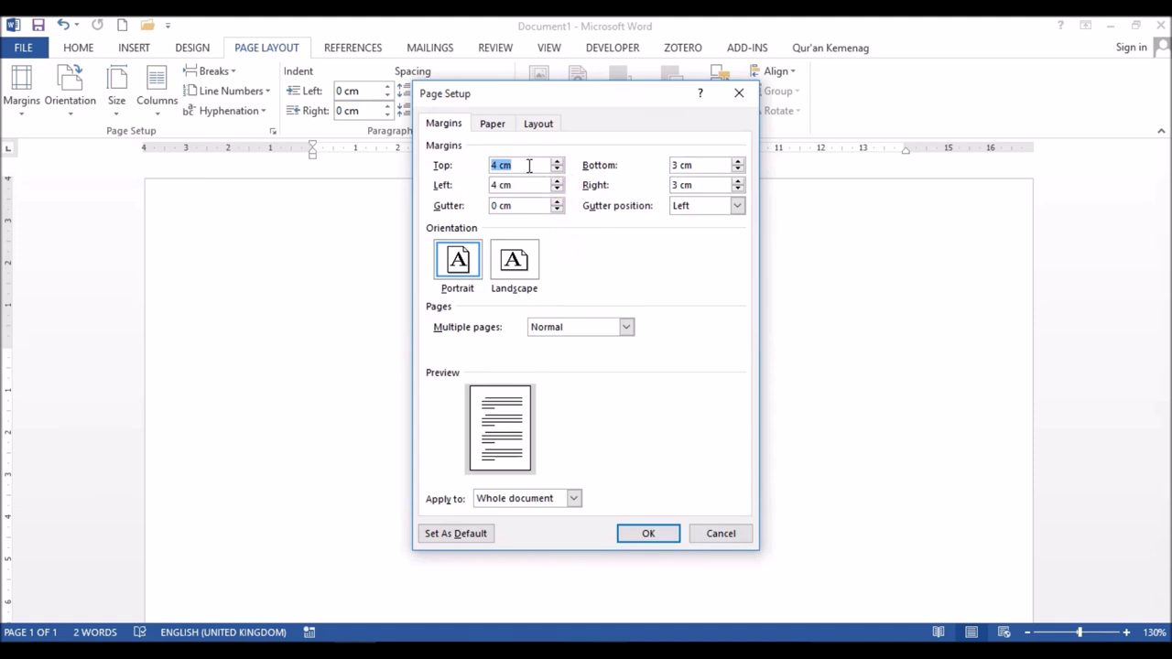
click(499, 165)
key(BackSpace)
text(5)
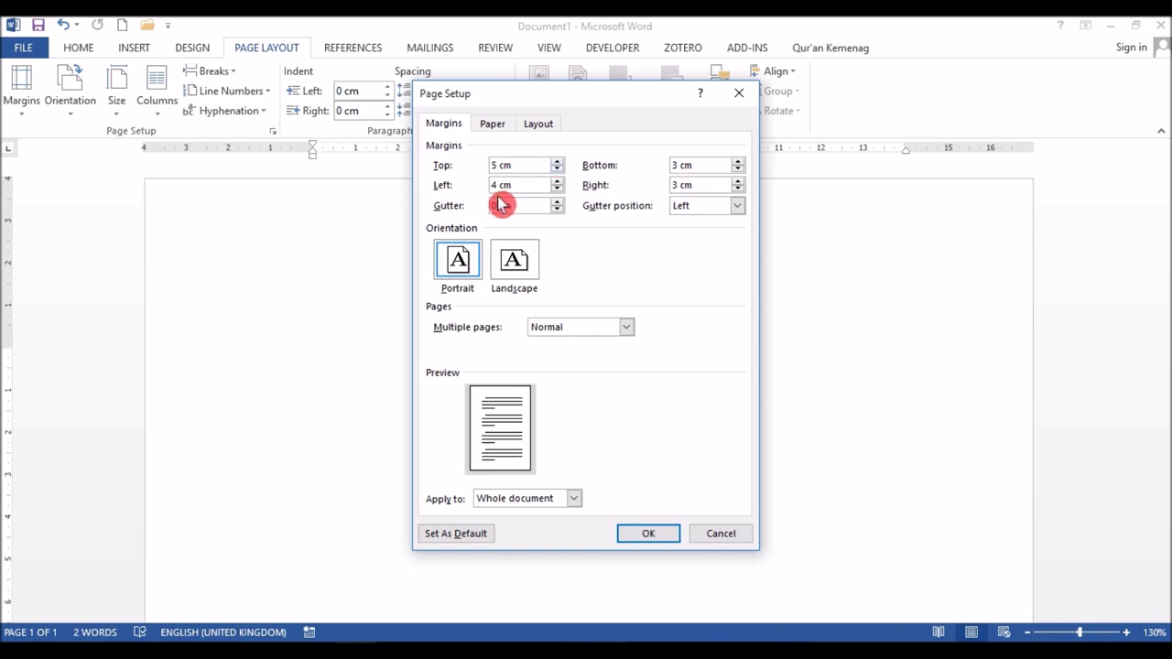
click(498, 185)
click(506, 134)
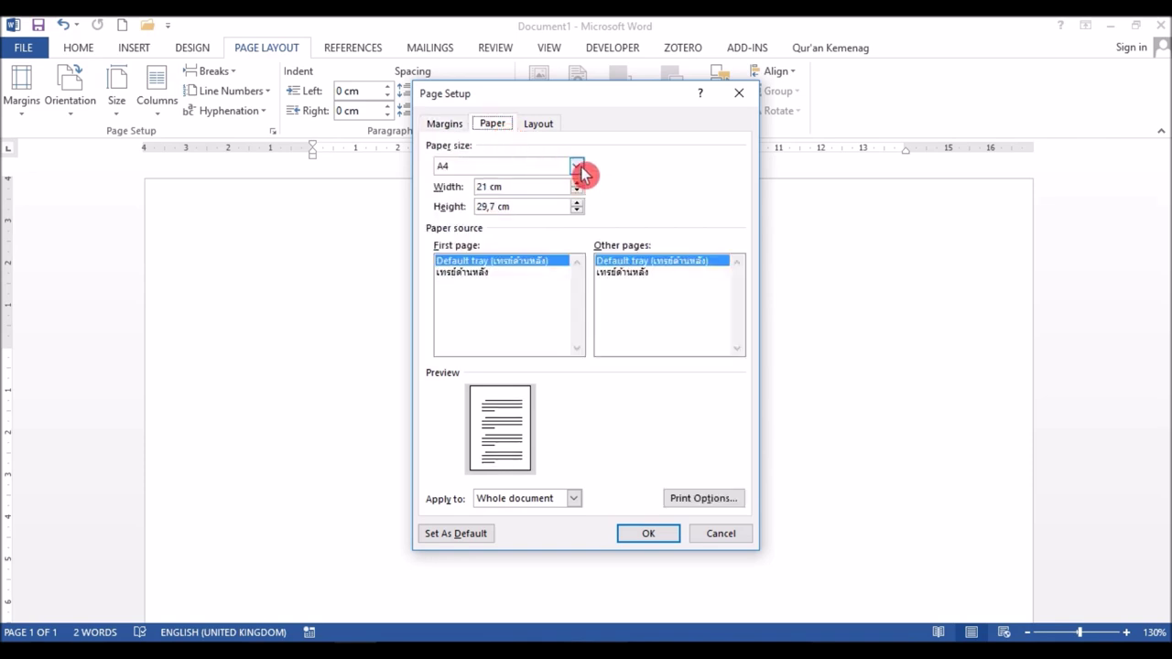
Try Legal and then A5 paper sizes before returning to A4
click(577, 166)
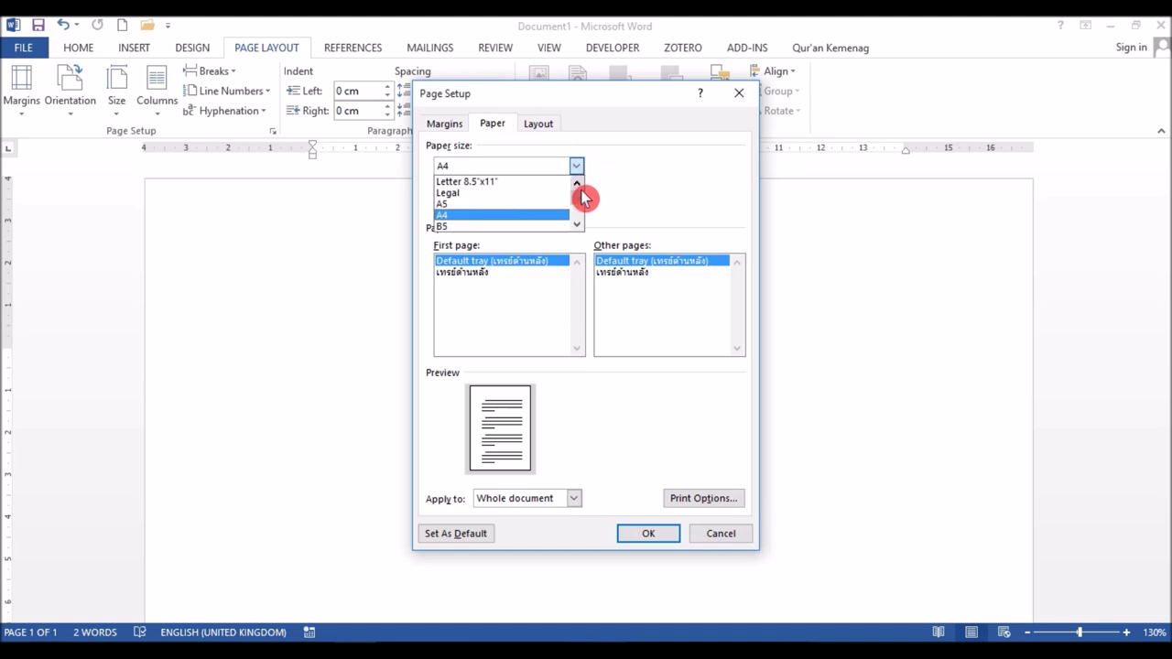
click(534, 194)
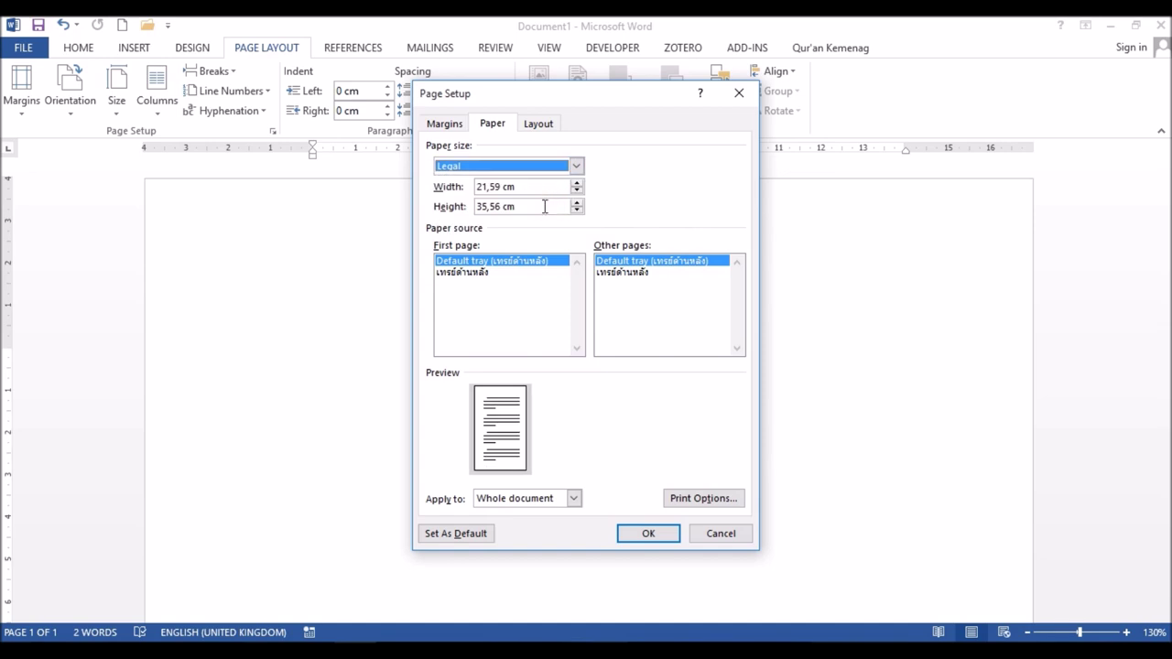
click(578, 175)
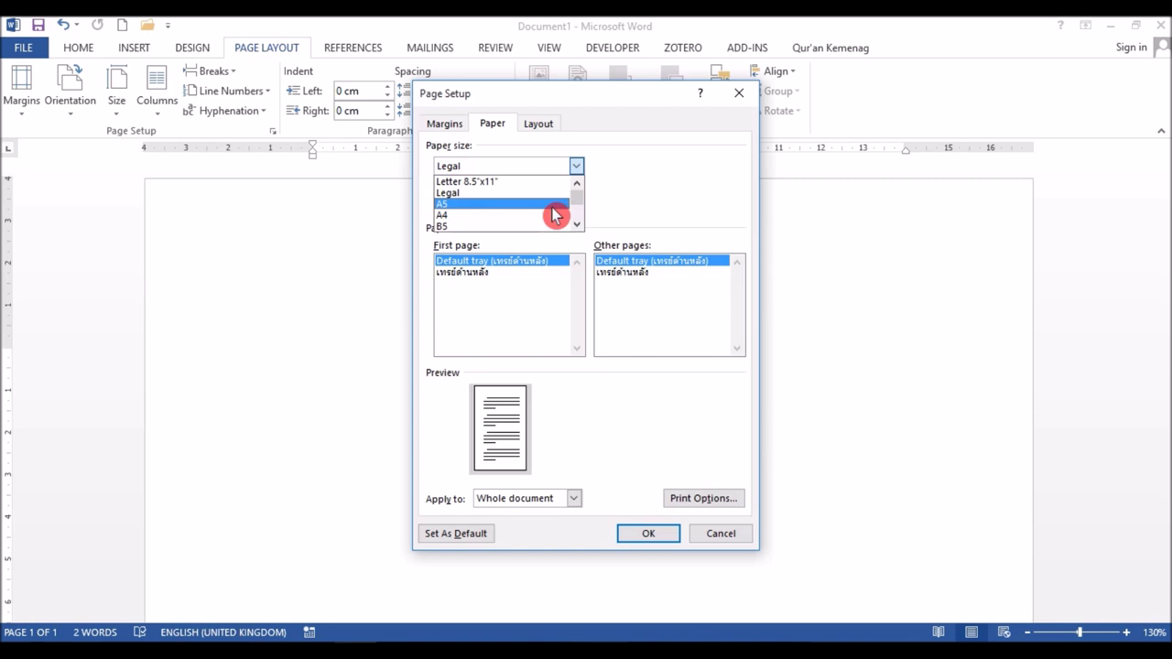
click(555, 204)
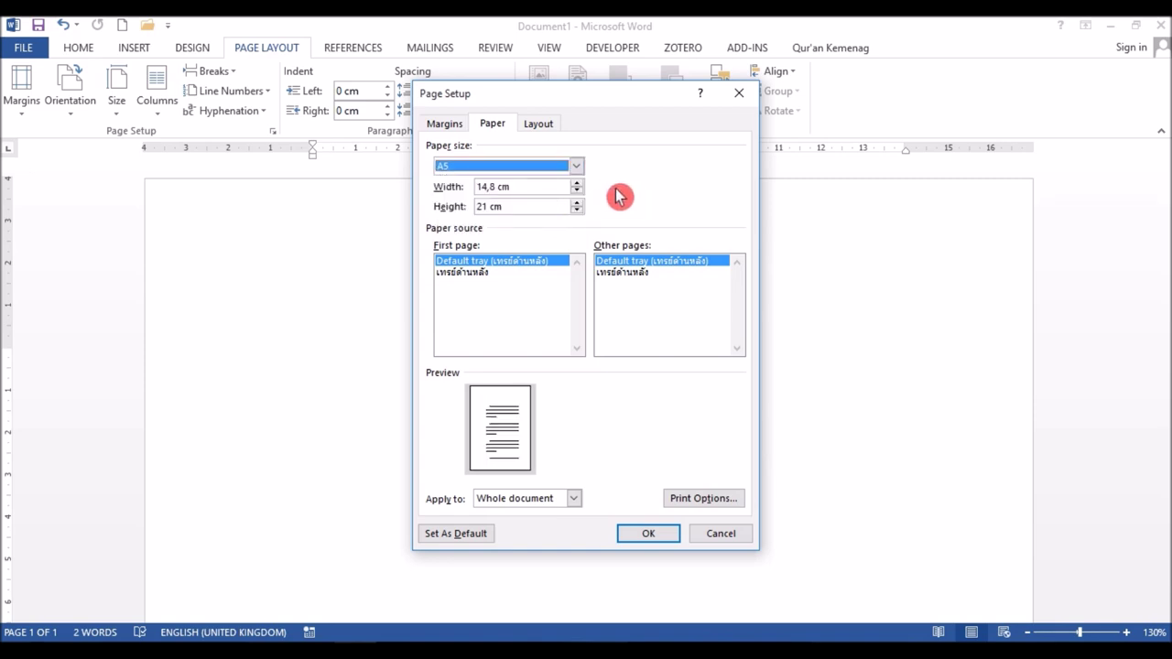
click(577, 167)
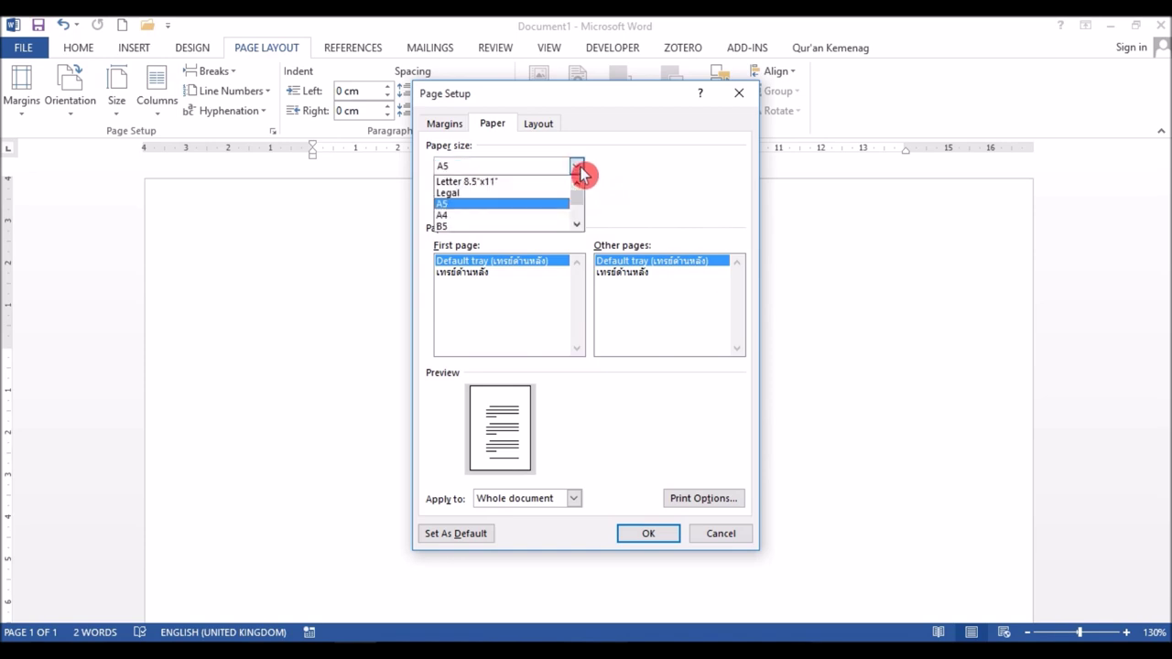
click(548, 215)
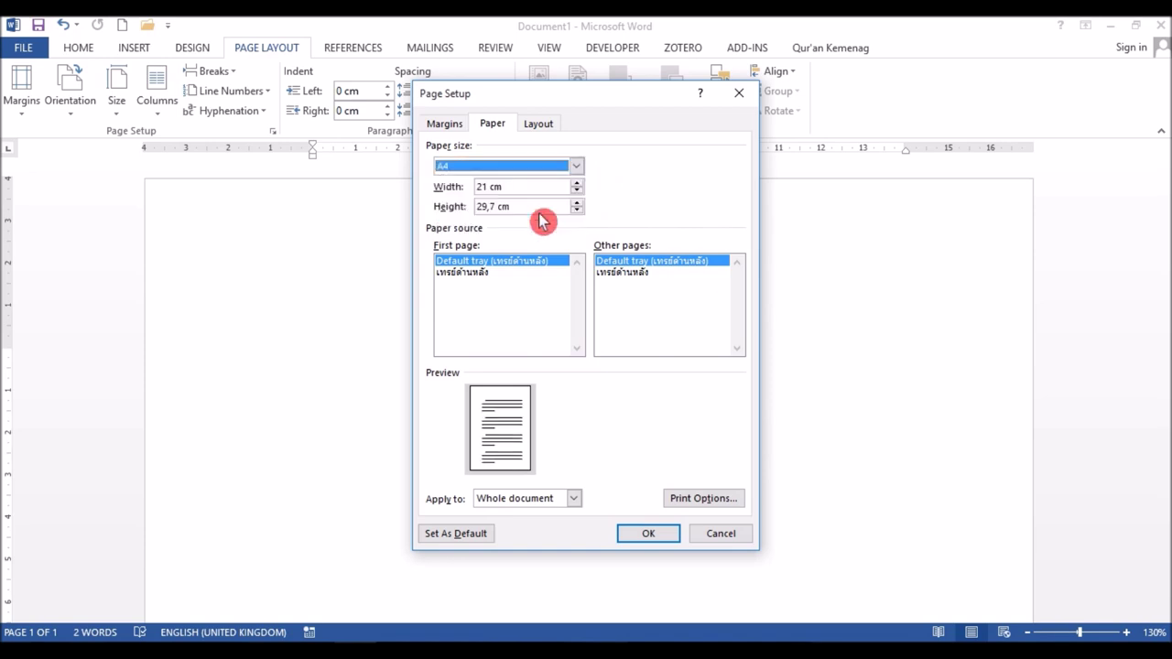
Browse the paper size list, keep A4, then pick Custom size
click(576, 171)
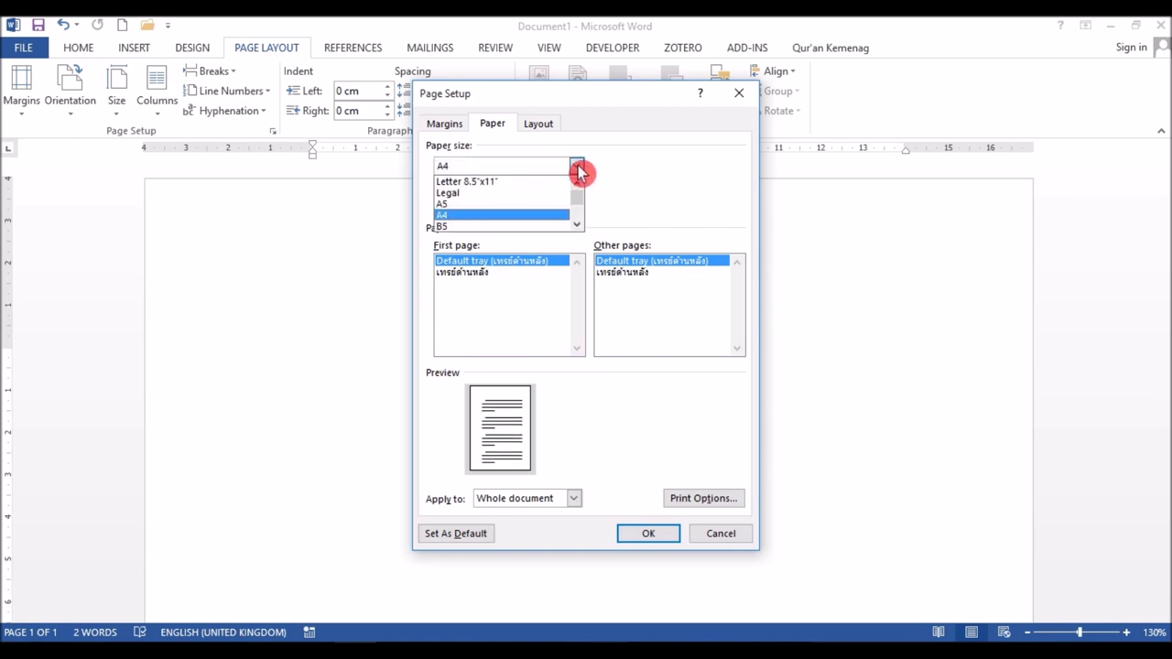
click(577, 226)
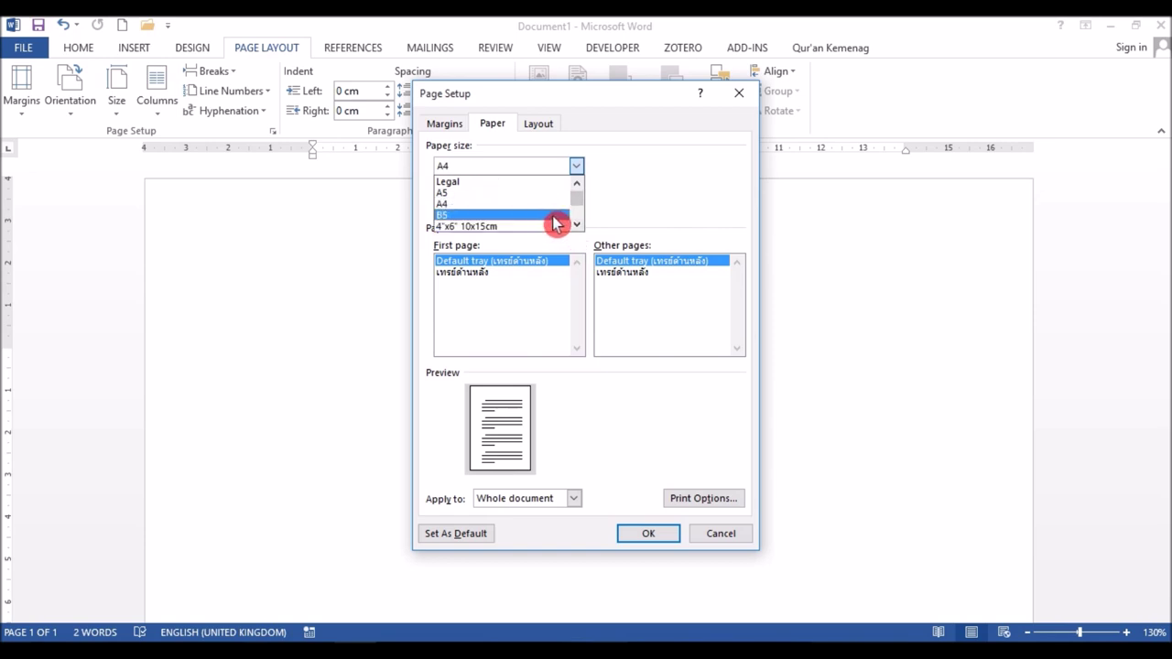
click(577, 226)
click(576, 226)
click(576, 226)
click(576, 226)
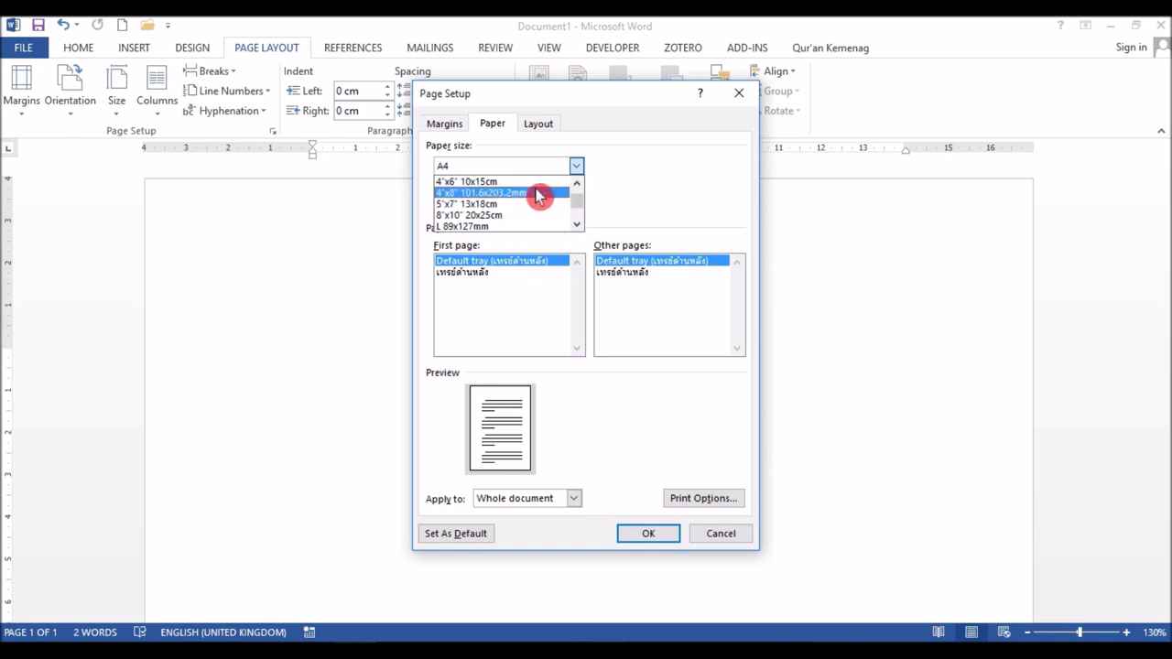
click(619, 197)
click(575, 166)
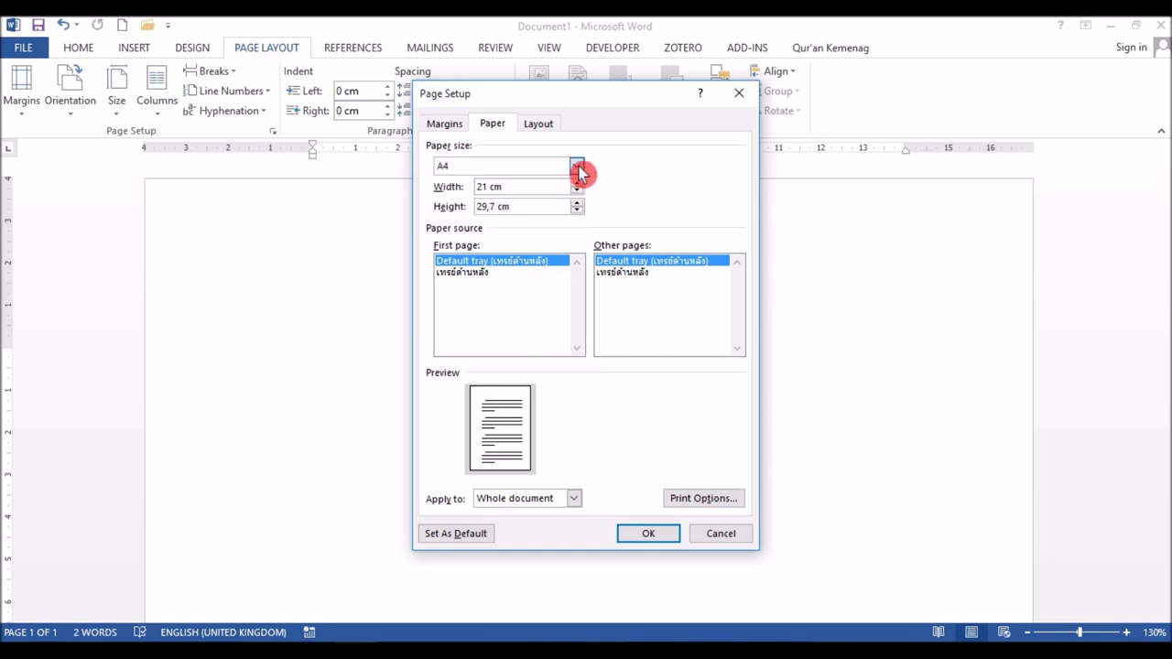
drag(579, 206, 580, 240)
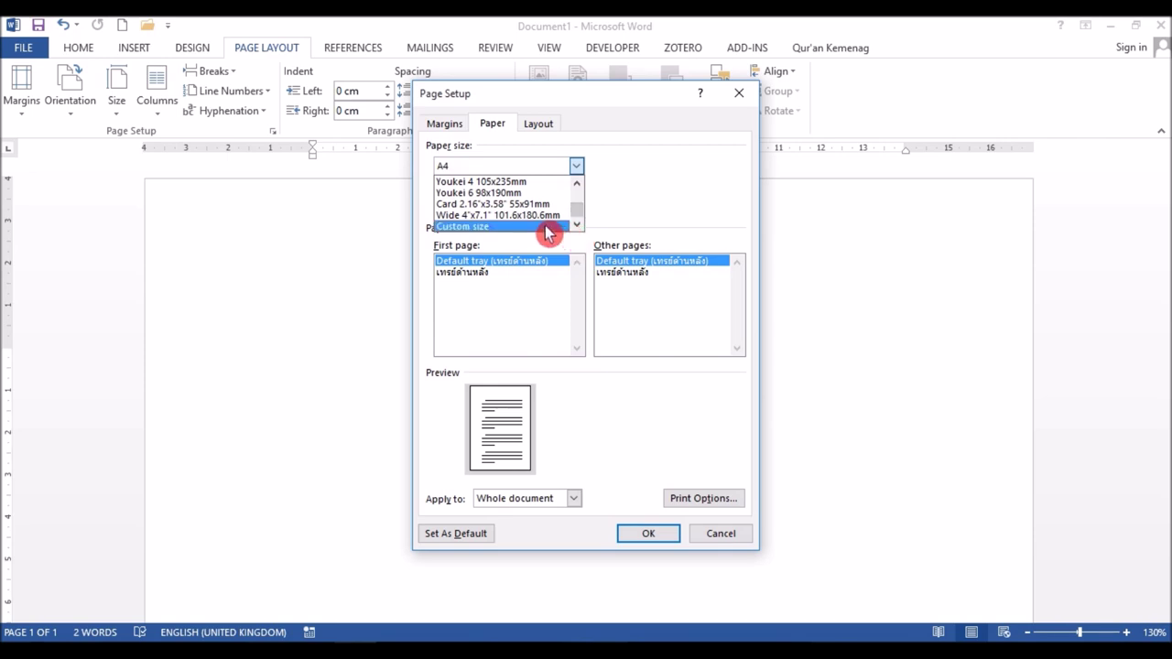
click(547, 227)
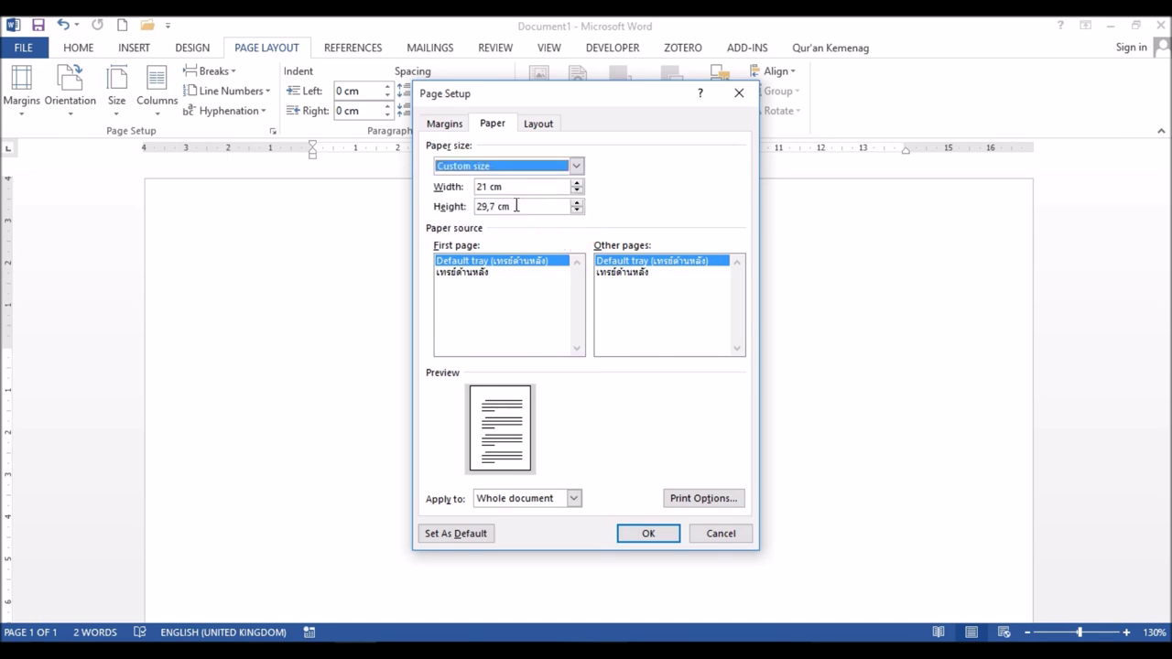
Set a 9 × 6 cm custom paper size and dismiss the margins-too-large warning
click(491, 187)
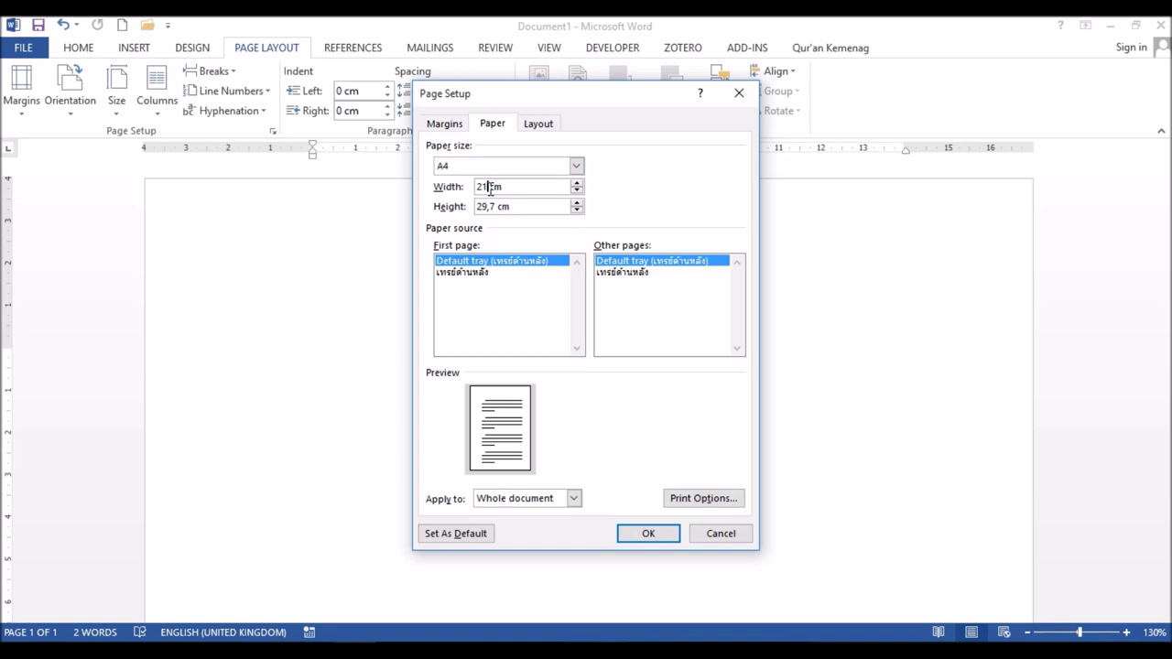
key(BackSpace)
key(BackSpace)
key(BackSpace)
double_click(499, 206)
text(6)
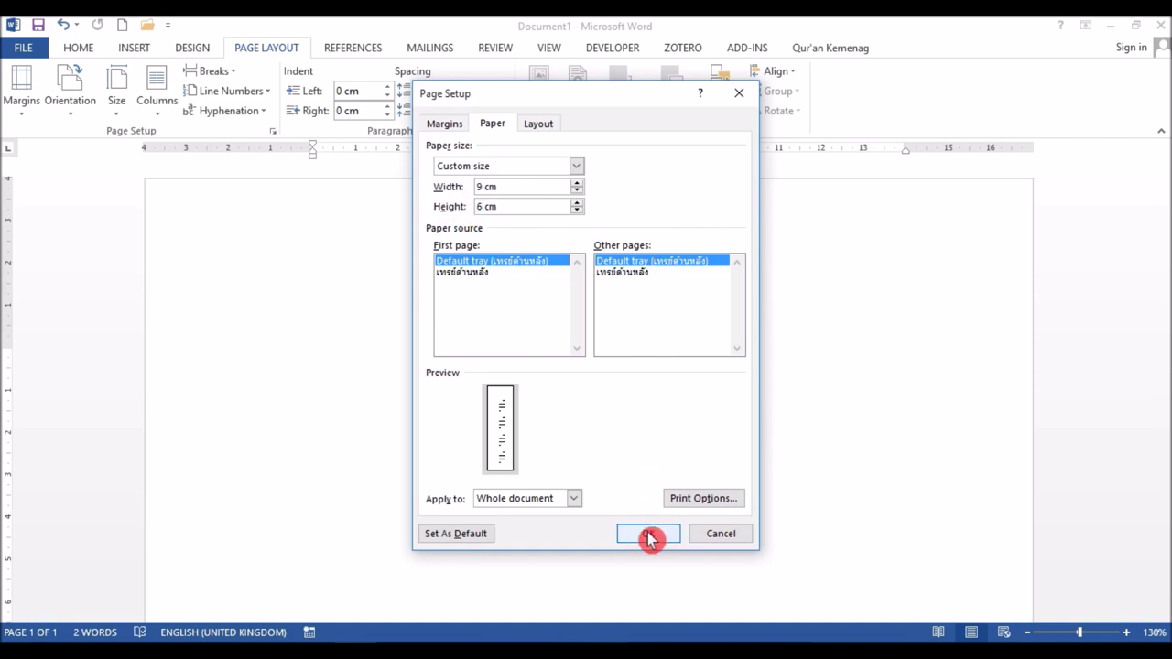
click(648, 535)
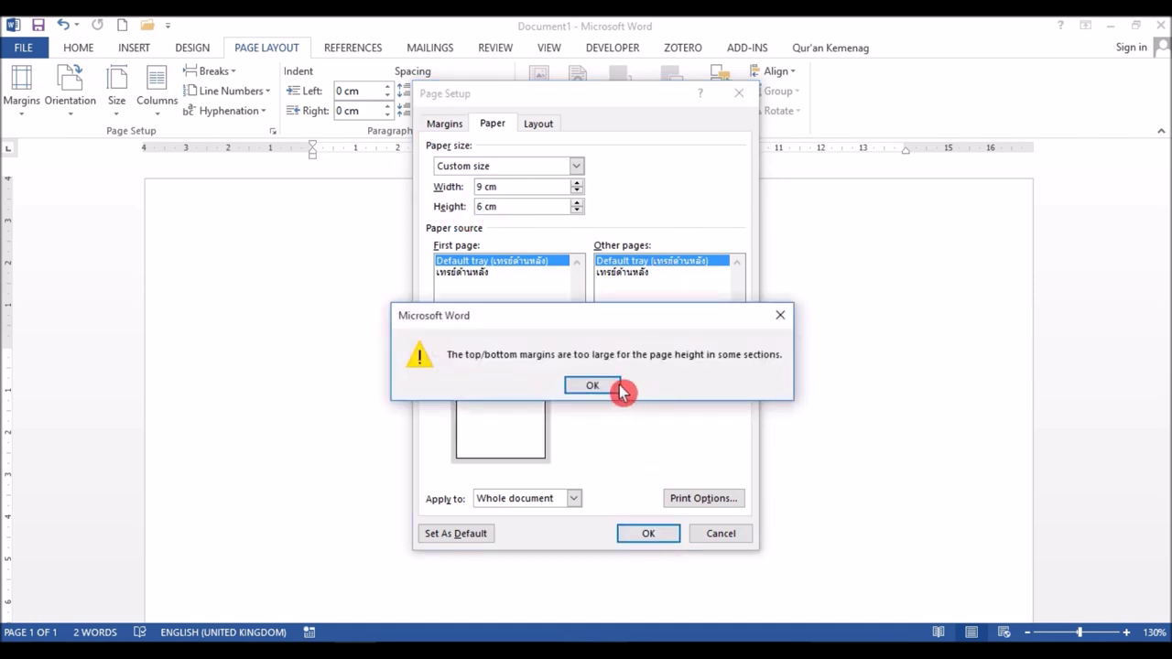
click(592, 386)
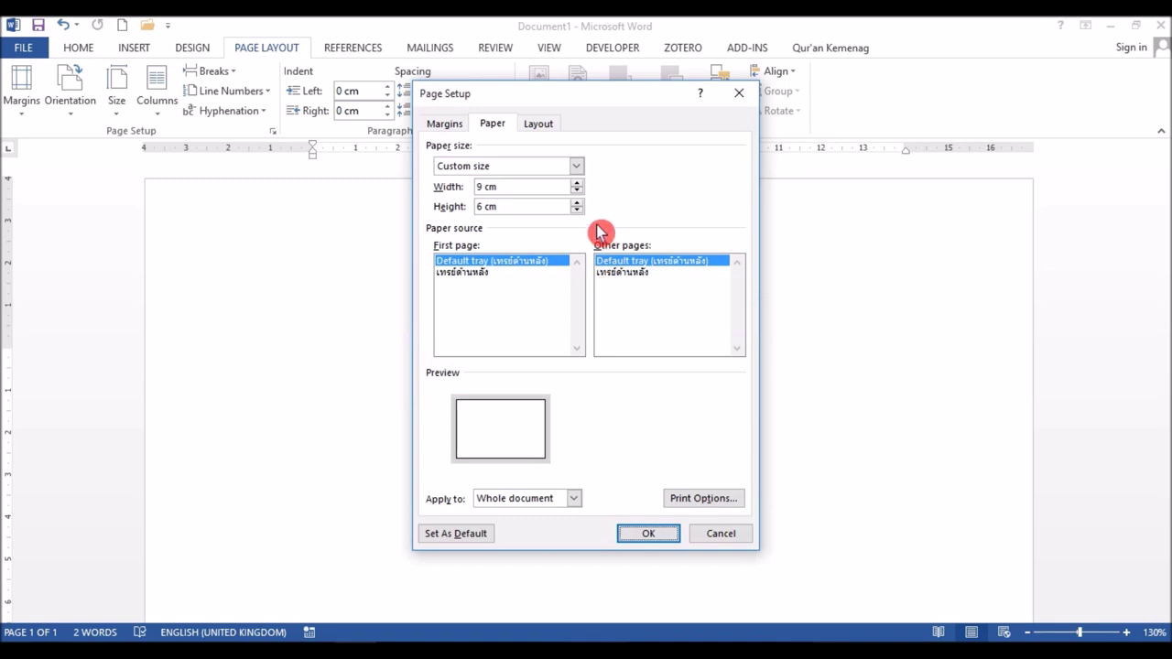
Reselect A4 paper (21 × 29,7 cm) and apply the page setup
click(580, 171)
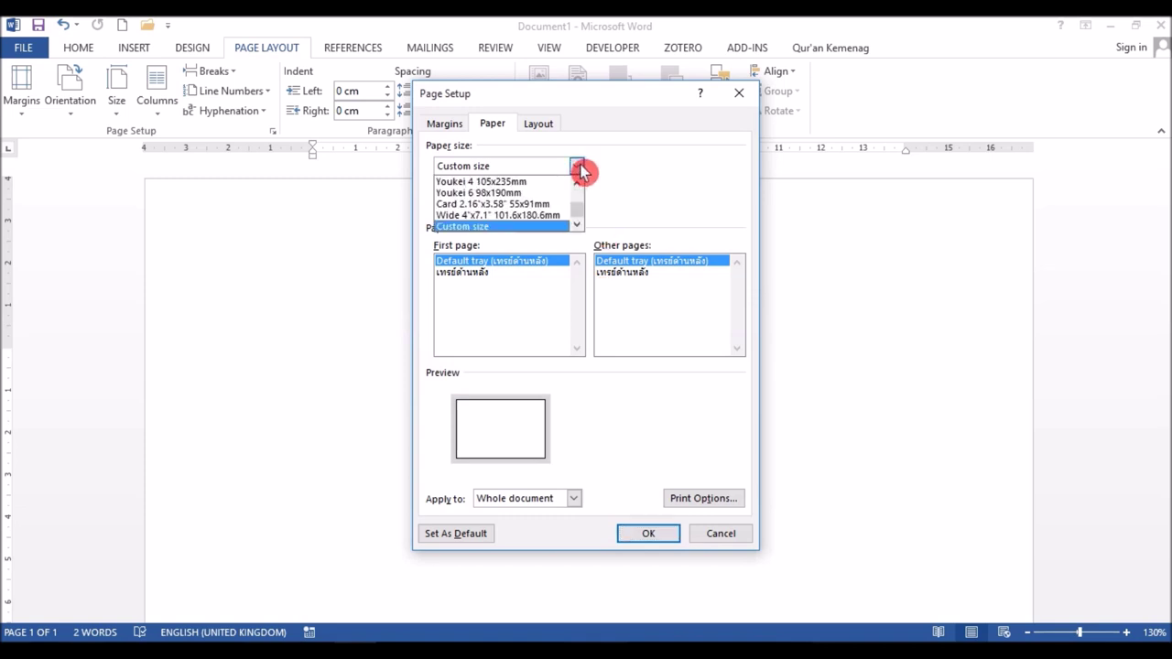
drag(582, 221, 580, 198)
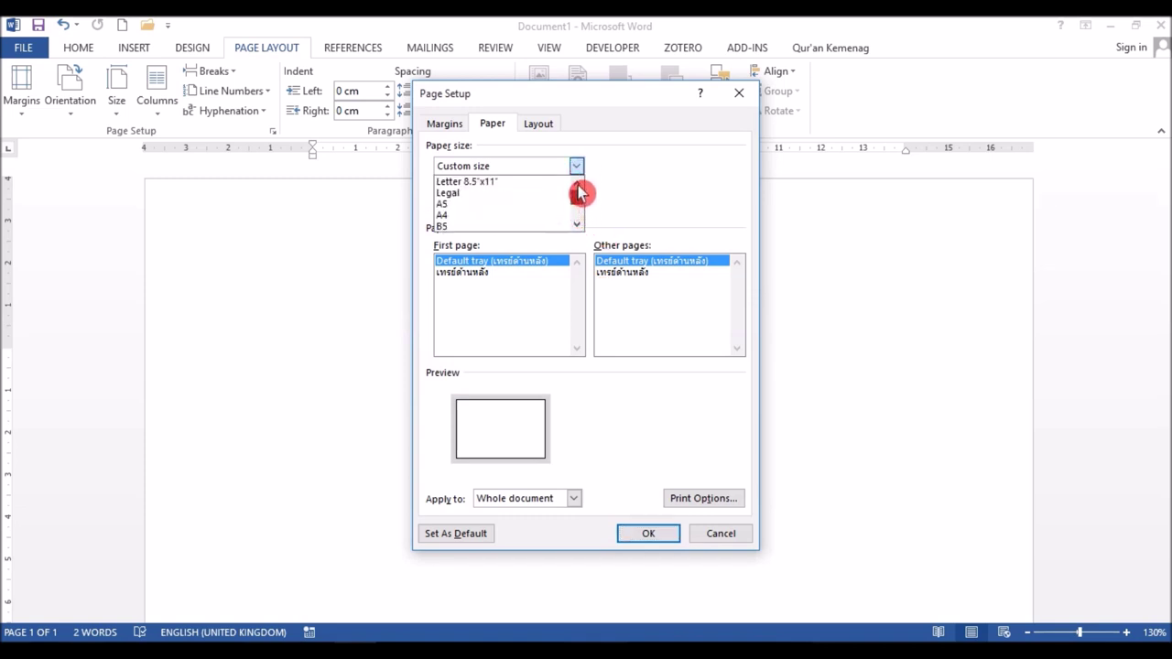
click(526, 216)
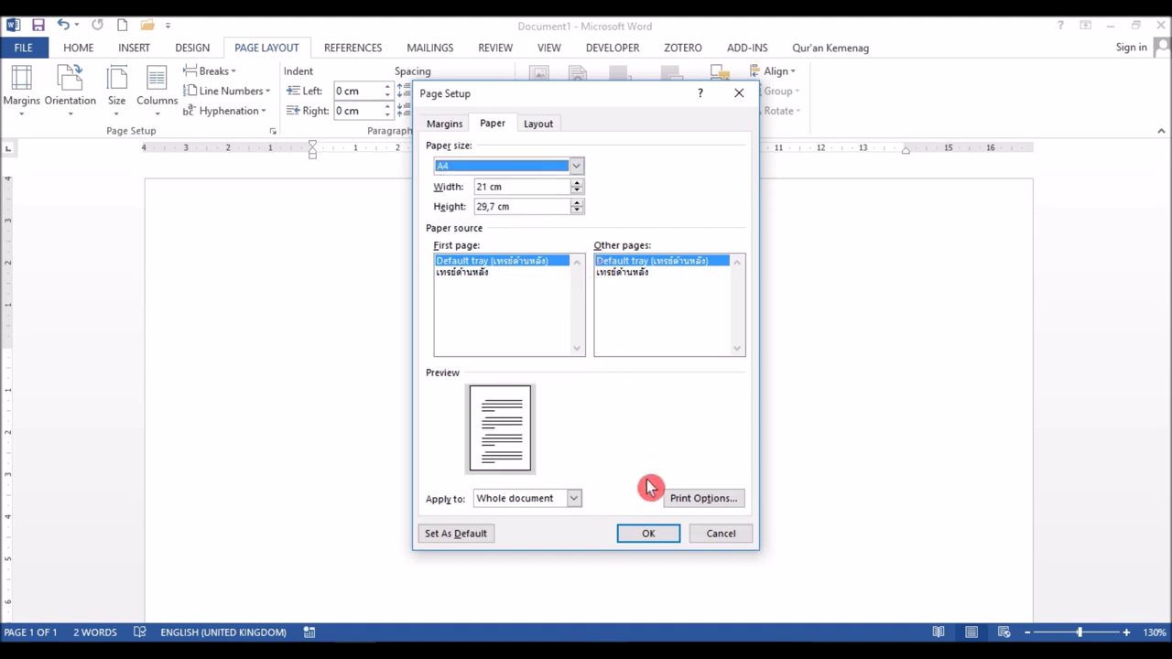
click(648, 536)
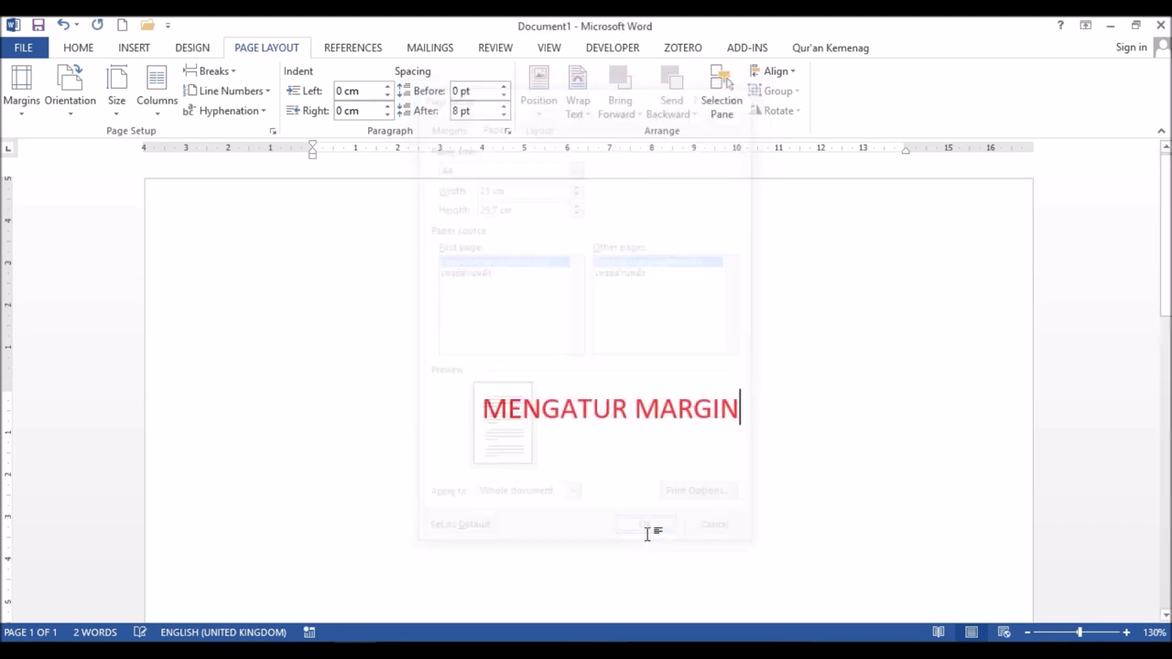
Reopen Page Setup via Custom Margins and view the Layout section start options
key(Home)
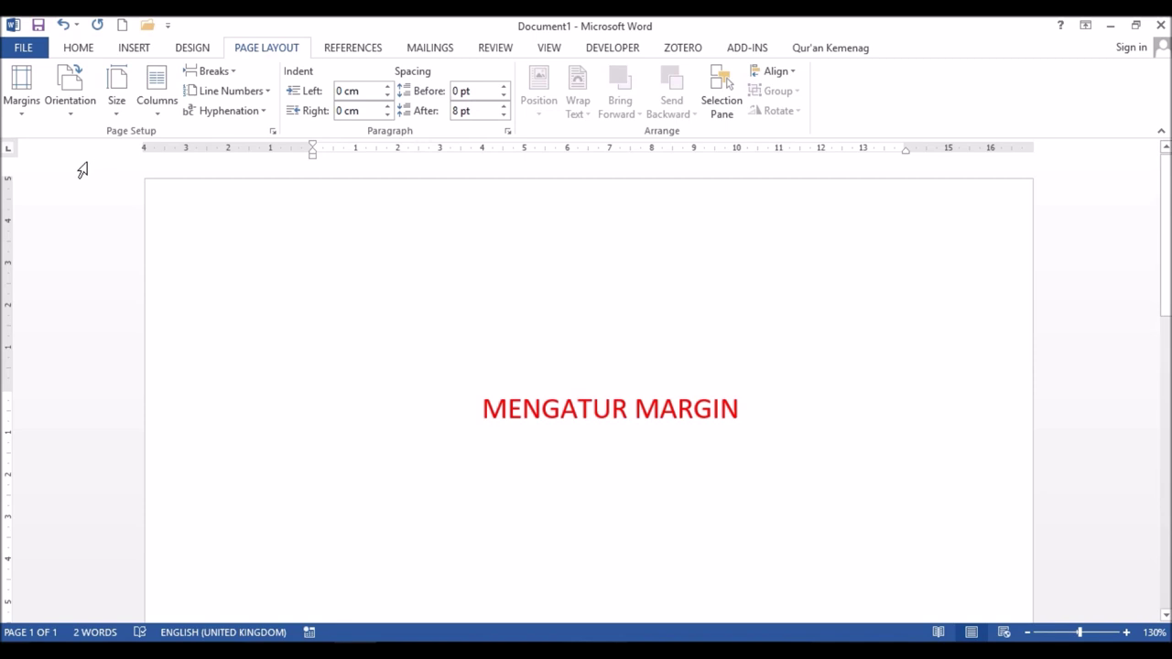
click(28, 114)
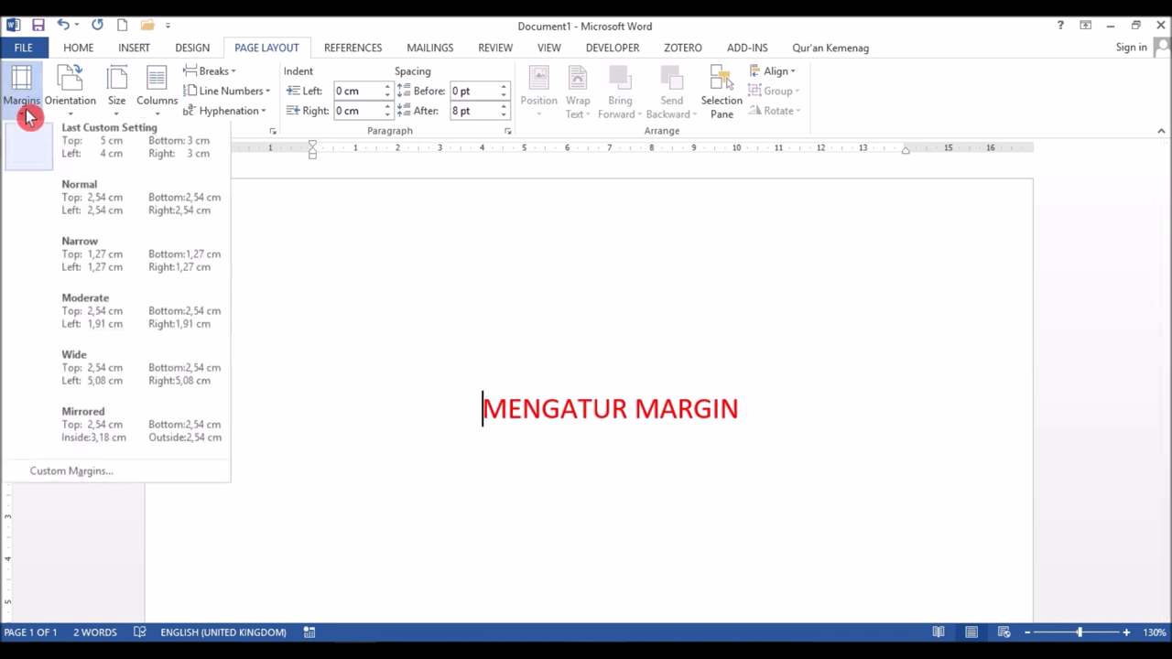
click(92, 476)
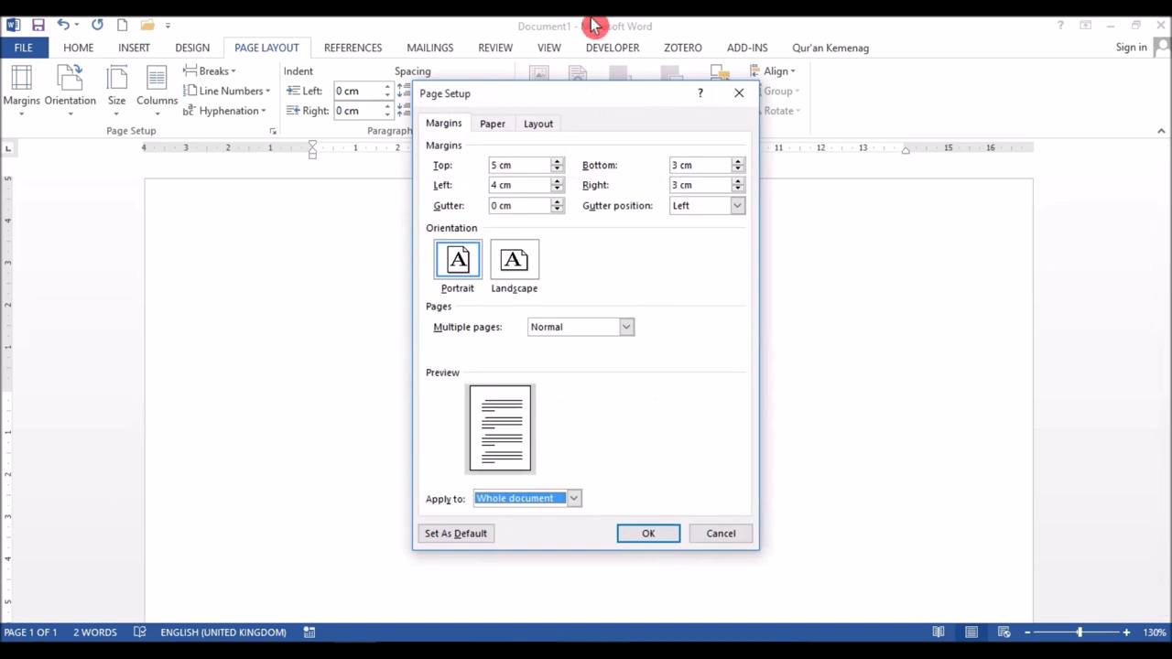
click(553, 124)
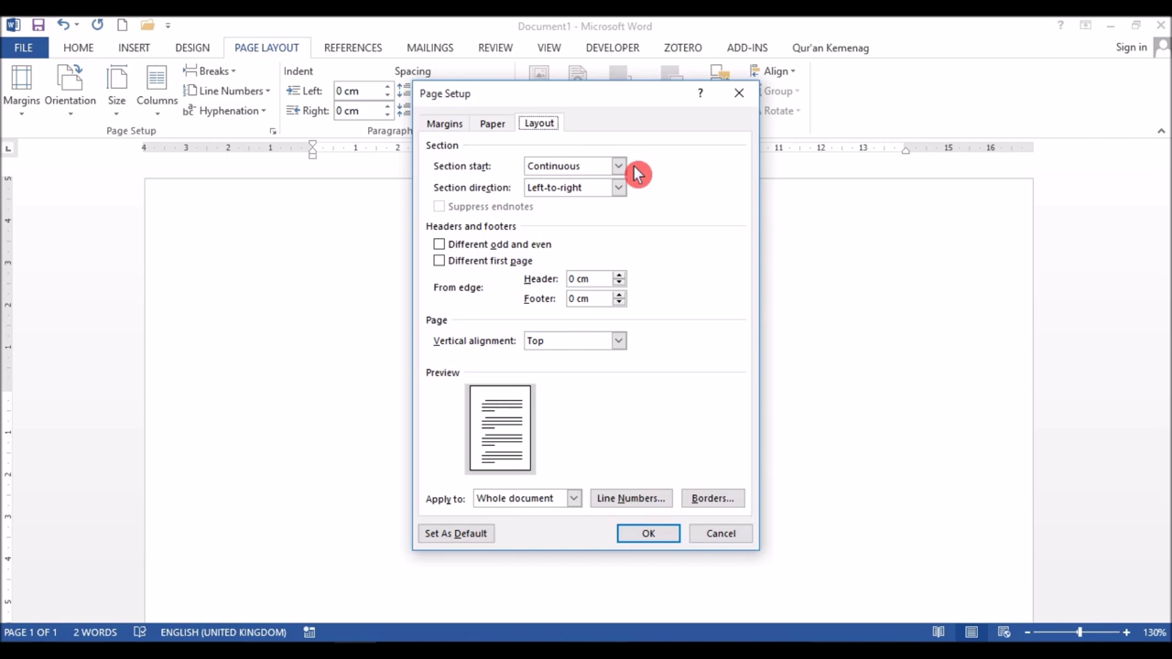
click(620, 167)
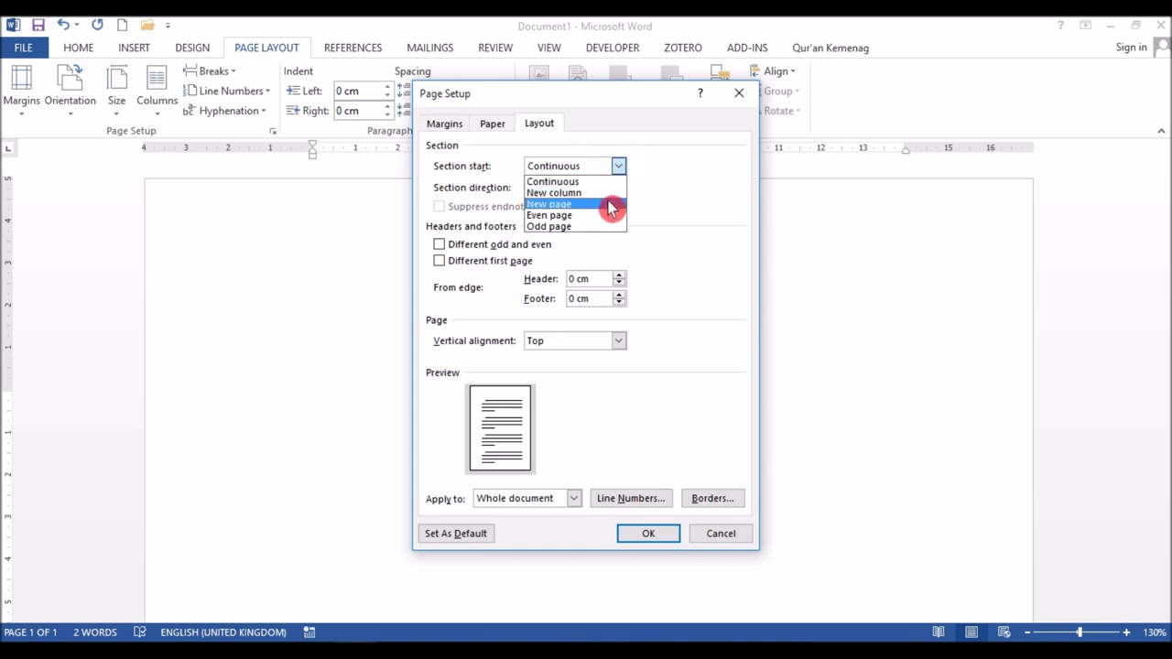
click(675, 190)
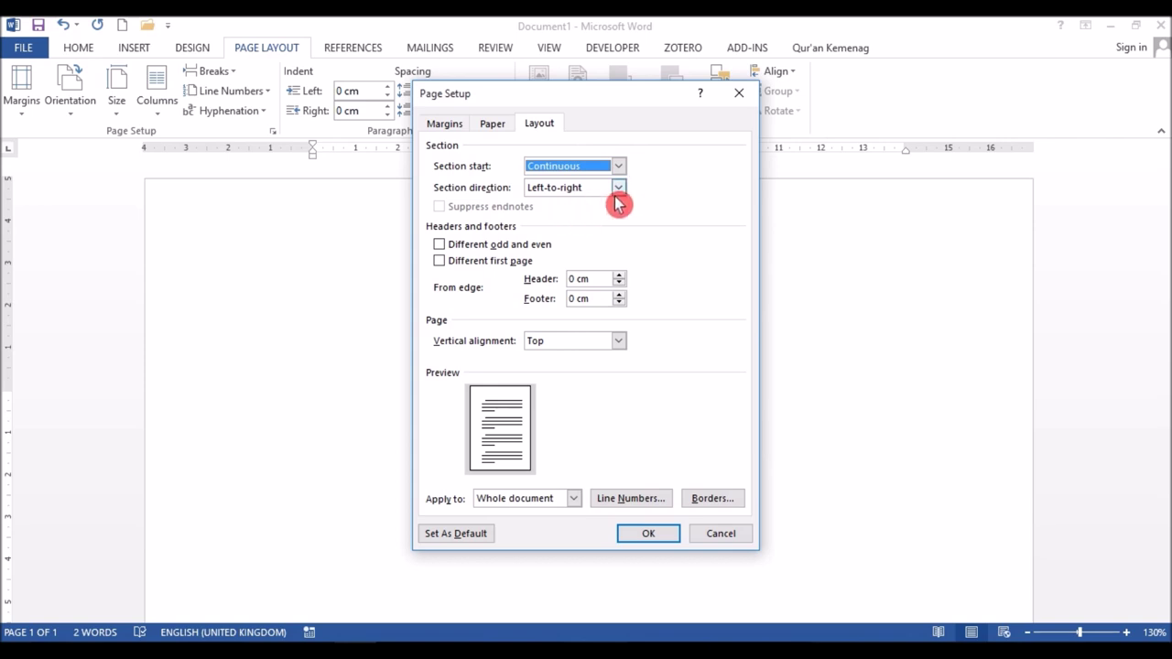
click(620, 187)
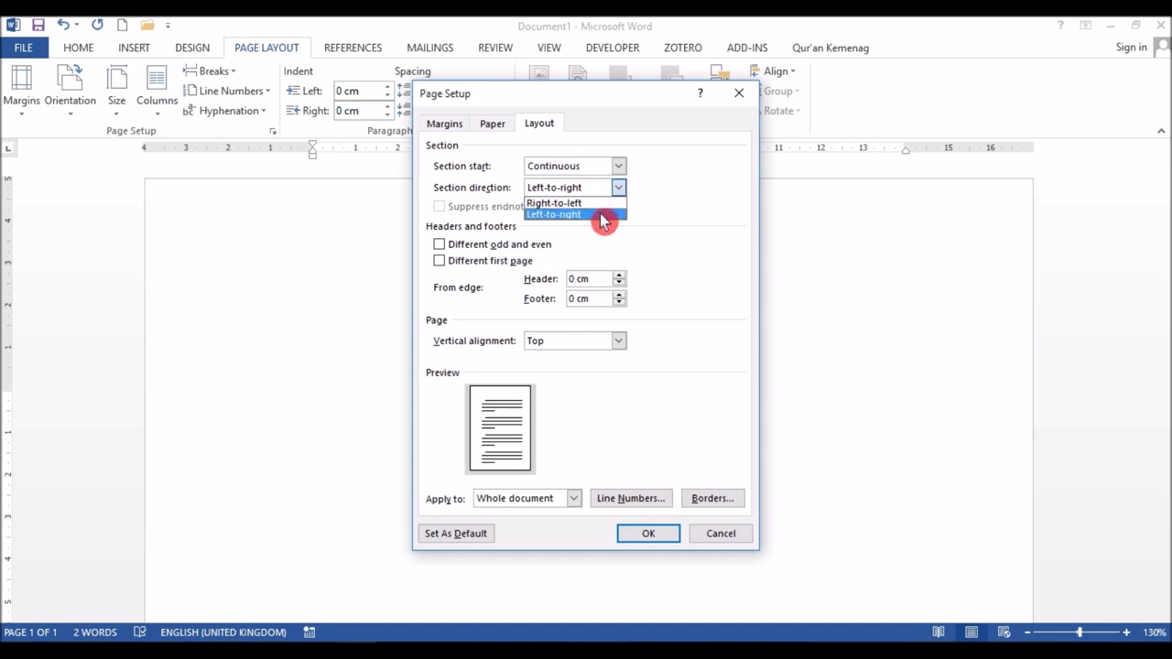
click(604, 216)
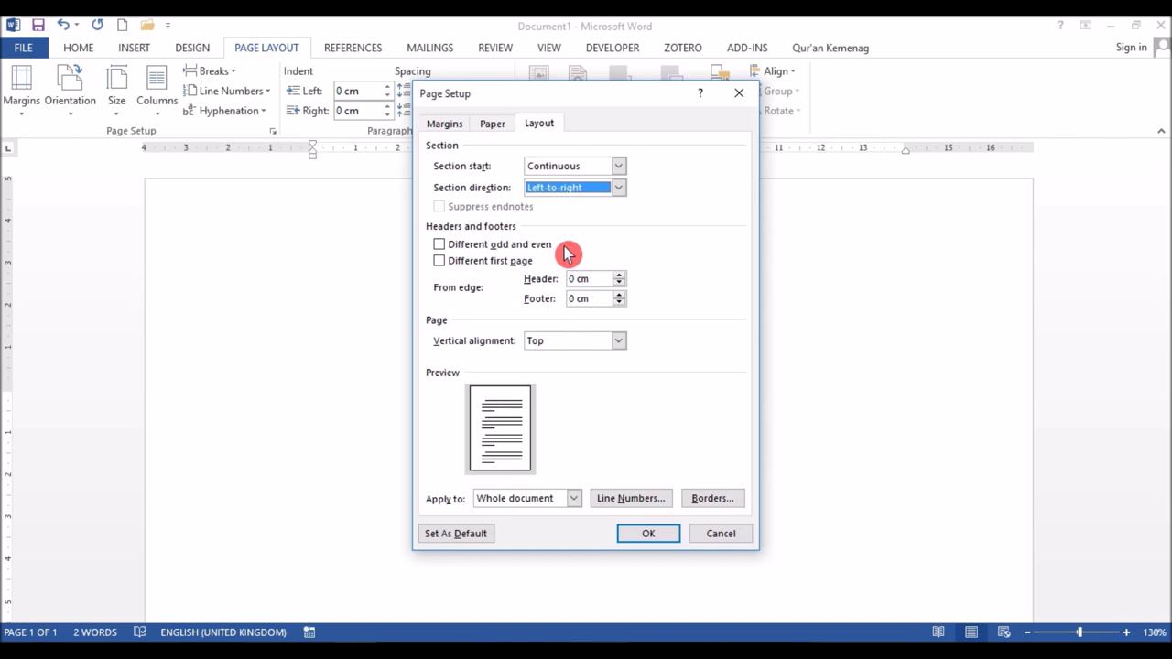
click(535, 245)
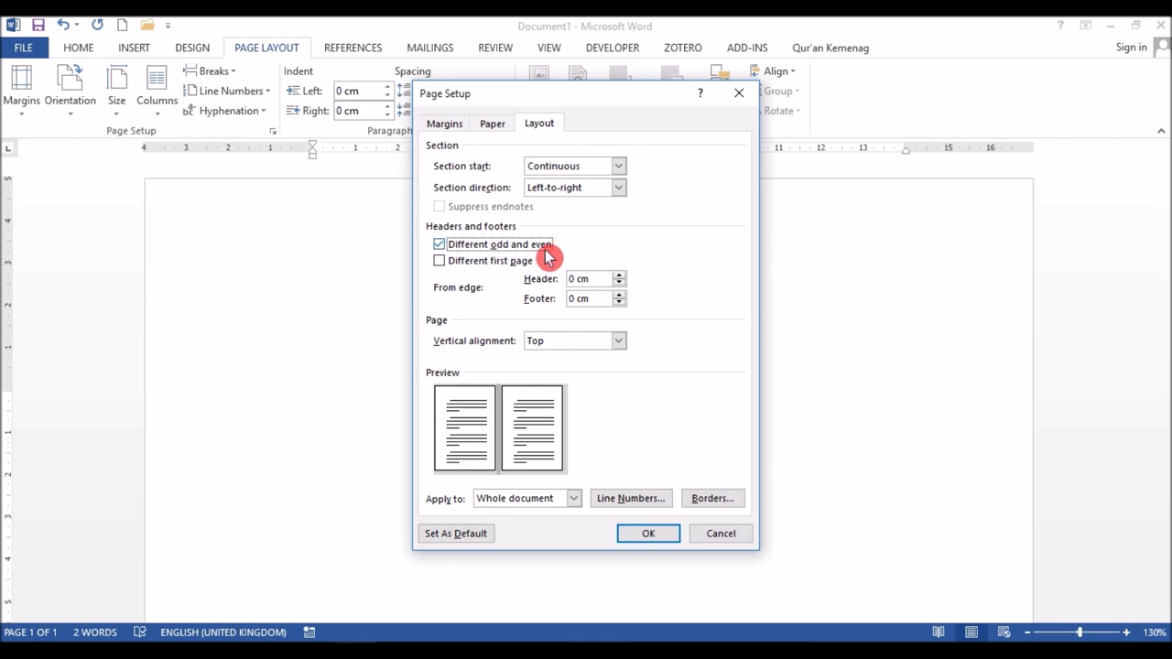
Untick Different odd and even and set header and footer distances to 0,5 cm
click(438, 244)
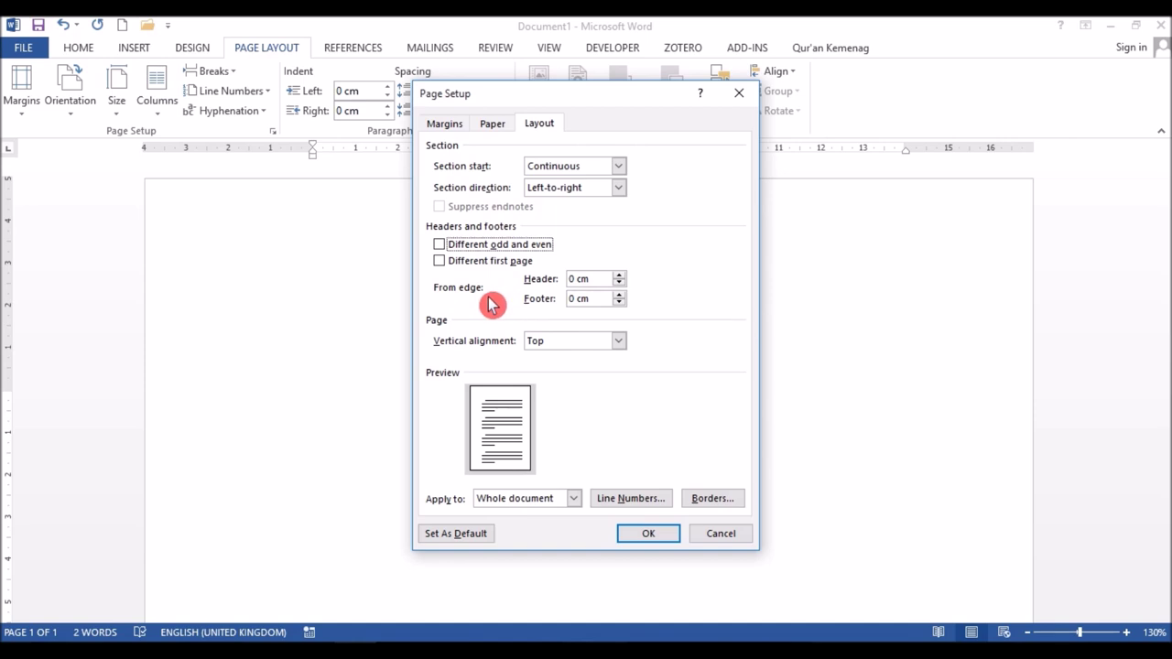
click(620, 277)
click(619, 277)
click(620, 278)
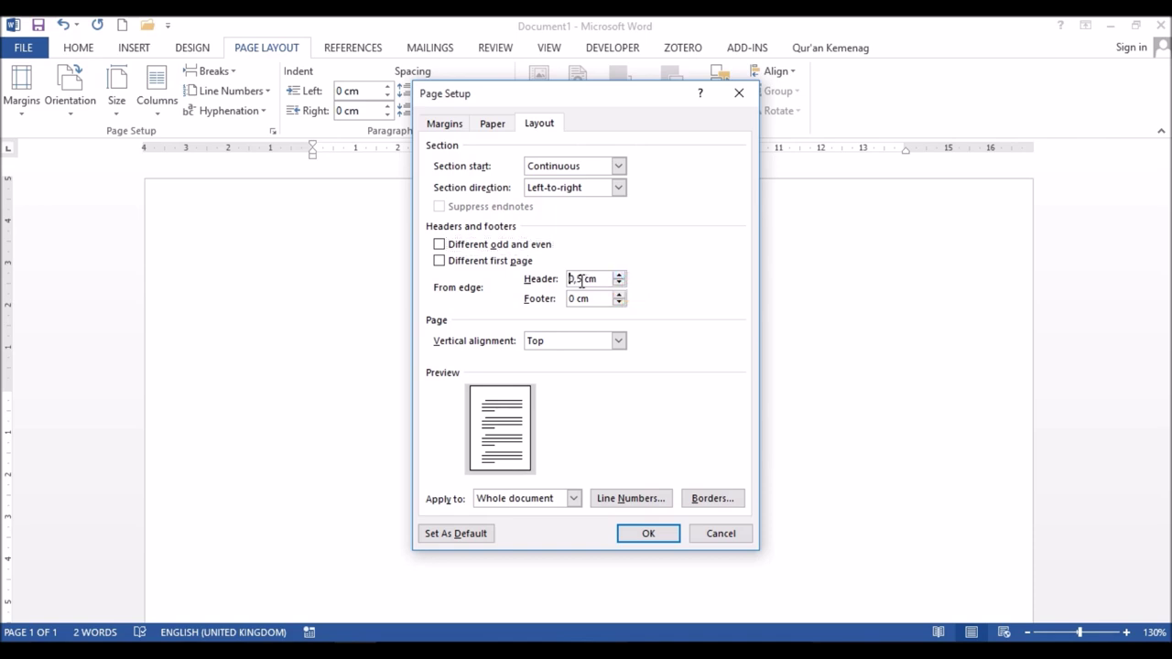
click(619, 302)
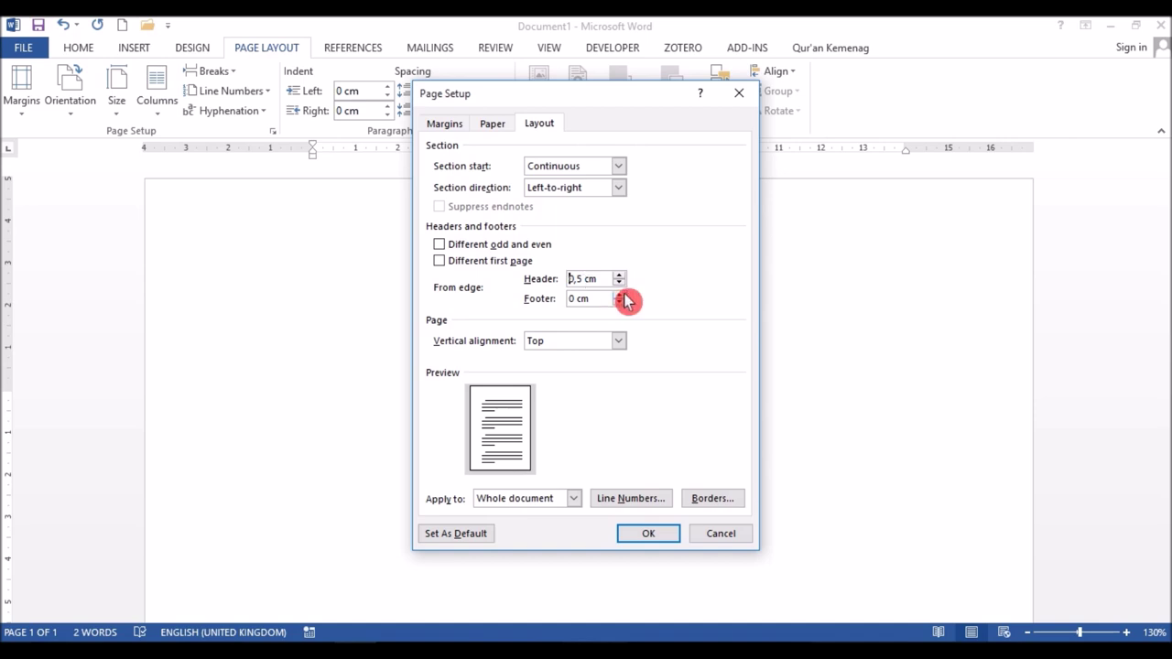
click(620, 294)
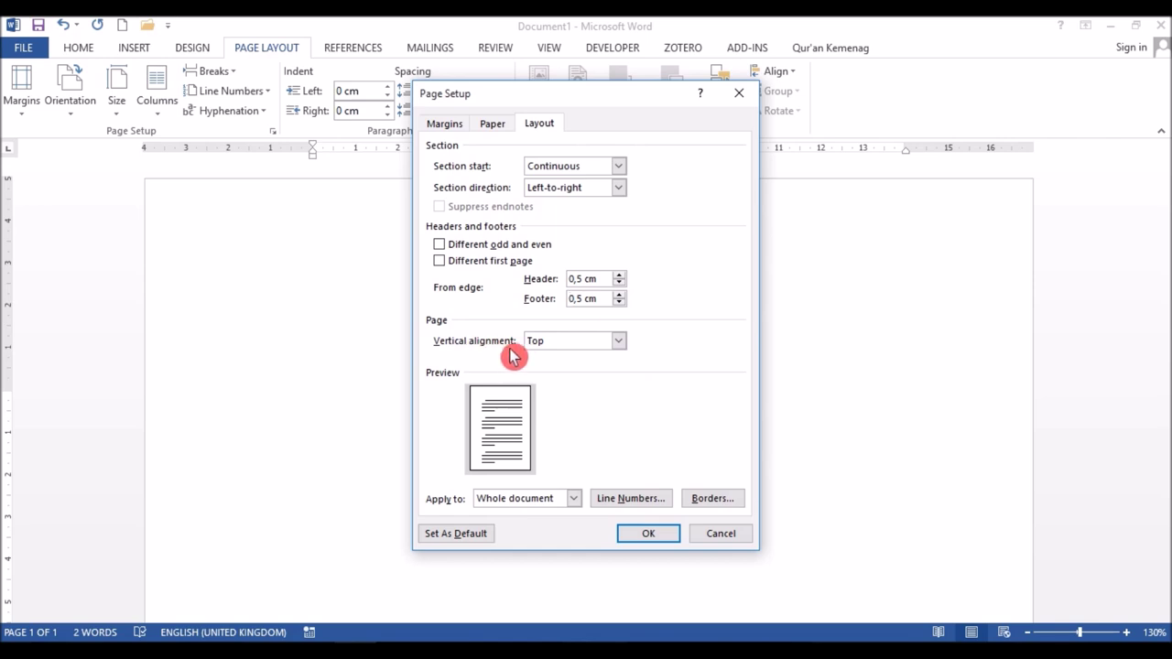
click(620, 342)
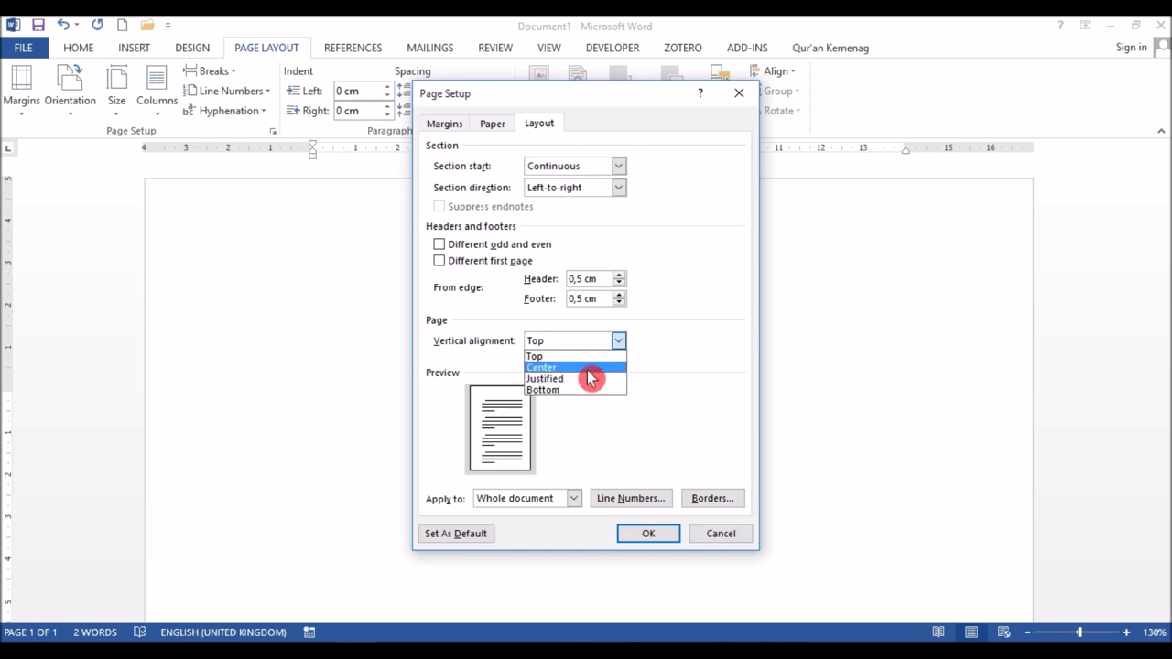
Set vertical alignment to Center, applied to the Whole document
click(589, 374)
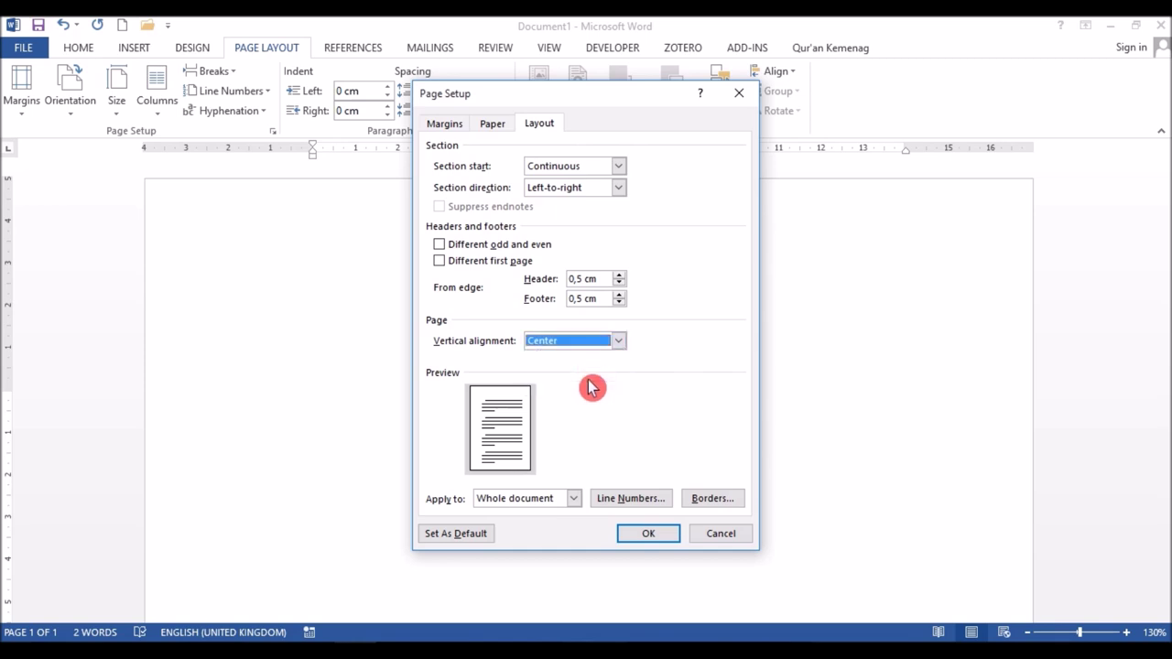
click(574, 500)
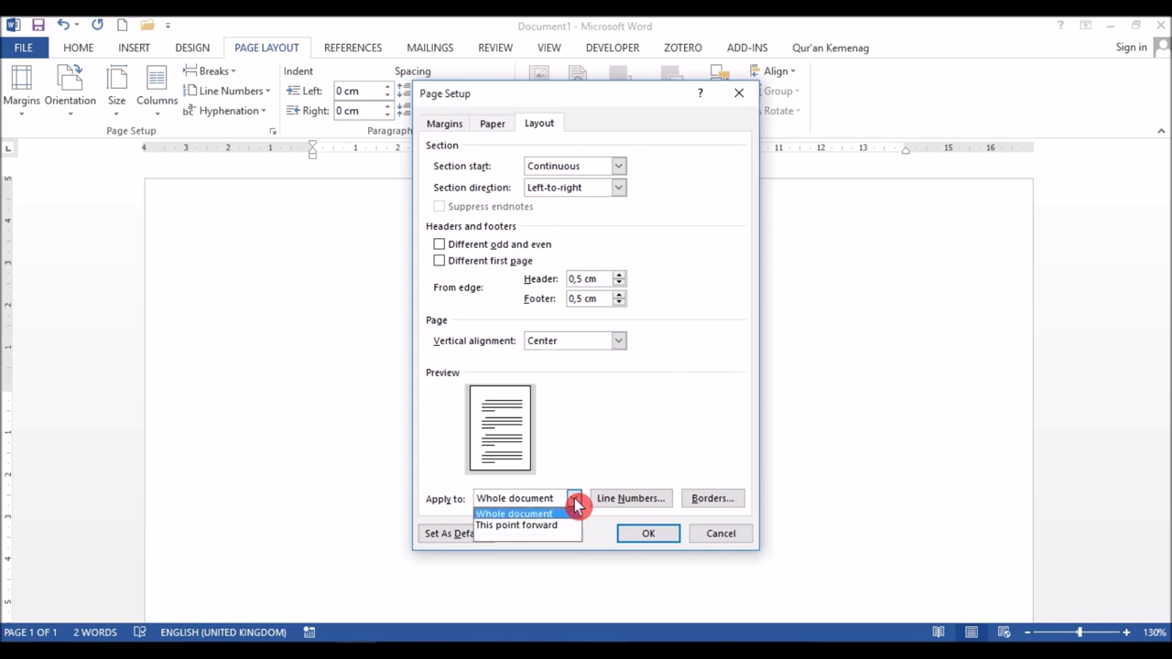
click(574, 500)
click(577, 501)
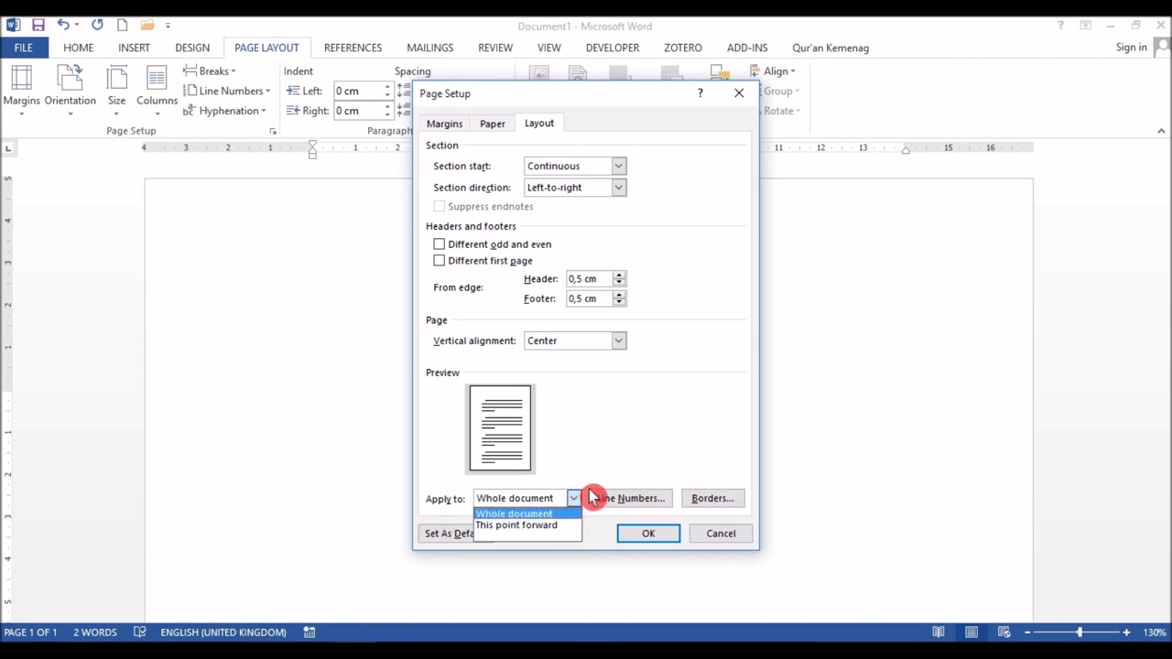
click(644, 458)
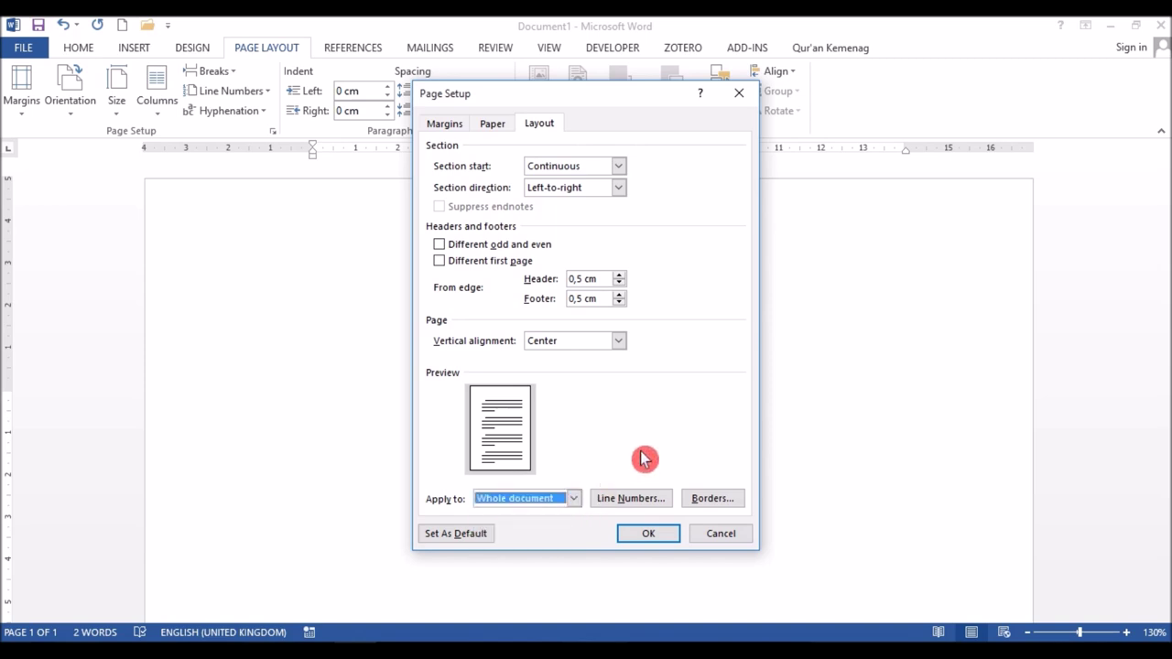
click(661, 505)
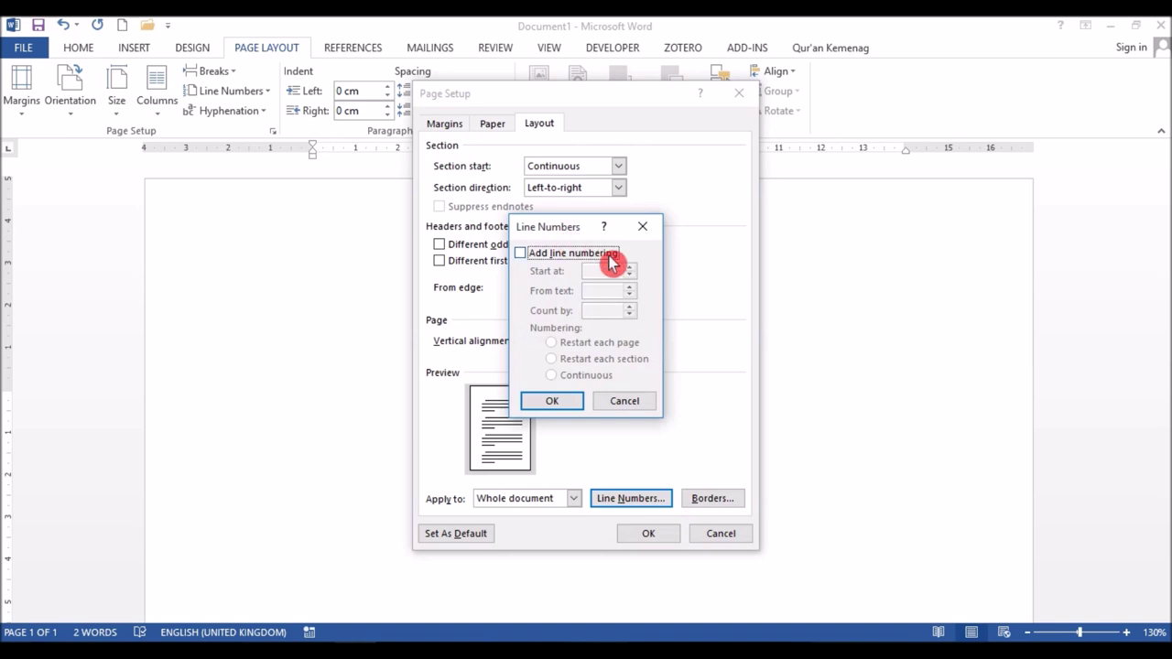
Add line numbering starting at 5 that restarts on each page
click(521, 257)
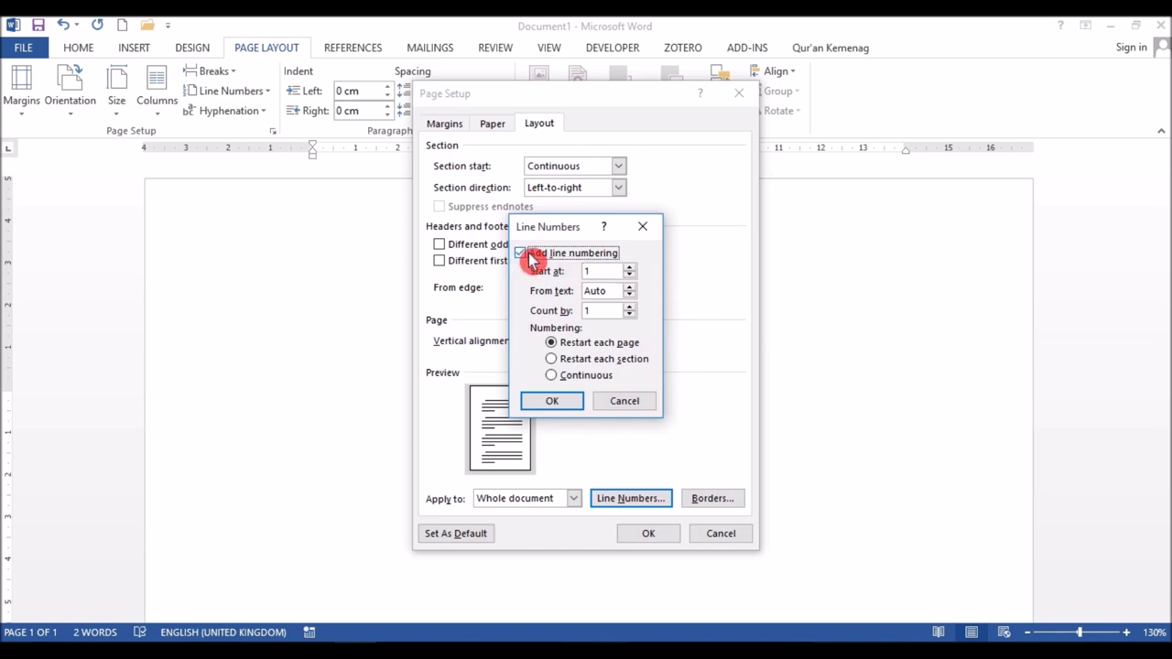
double_click(599, 272)
key(BackSpace)
text(5)
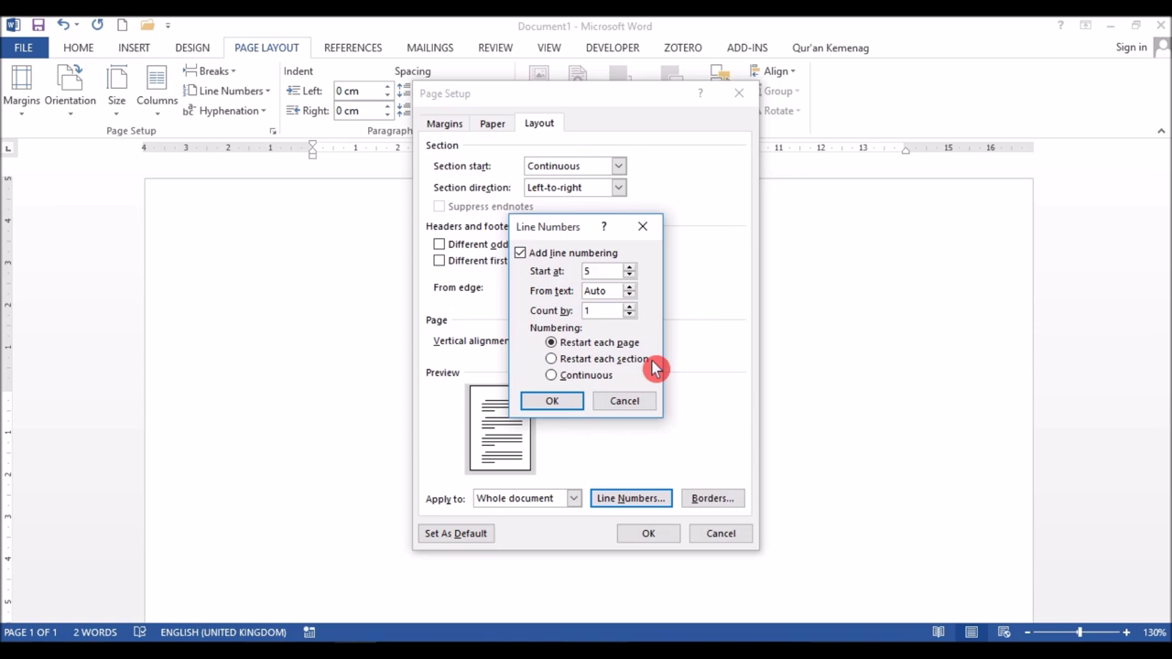
click(604, 384)
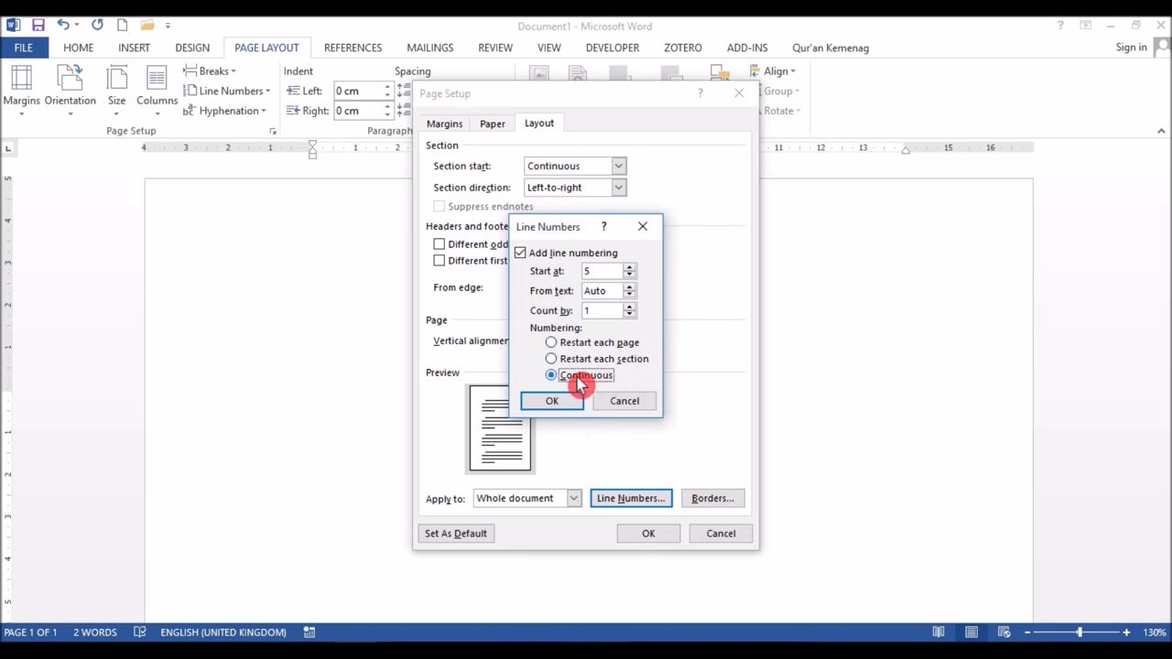
click(552, 343)
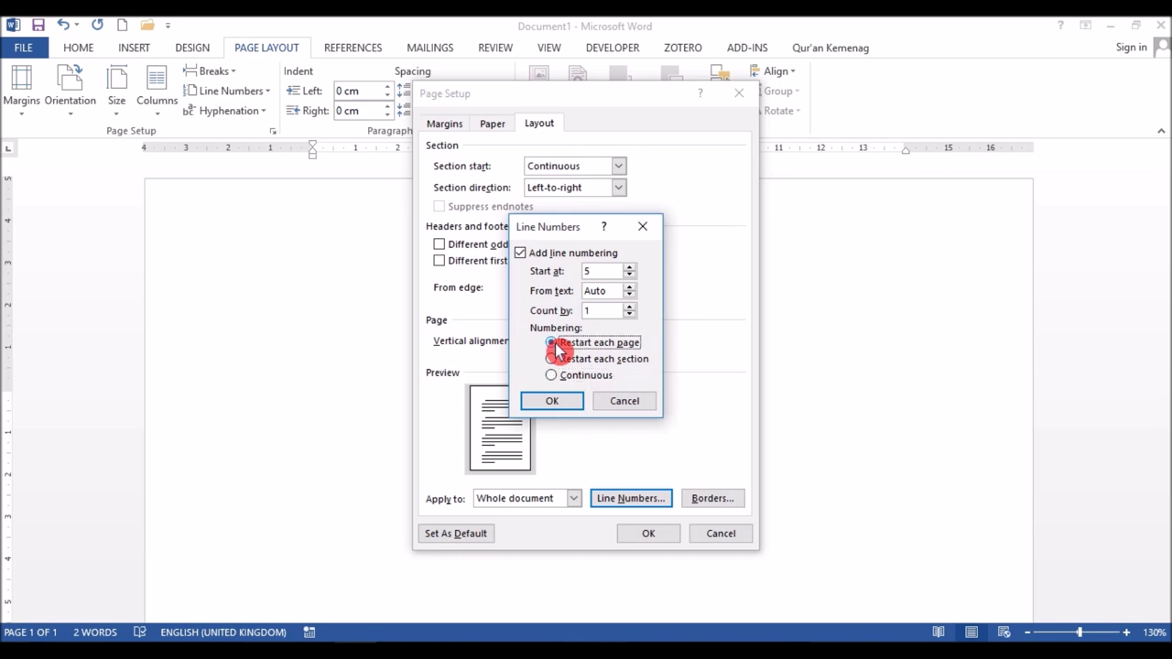
click(555, 403)
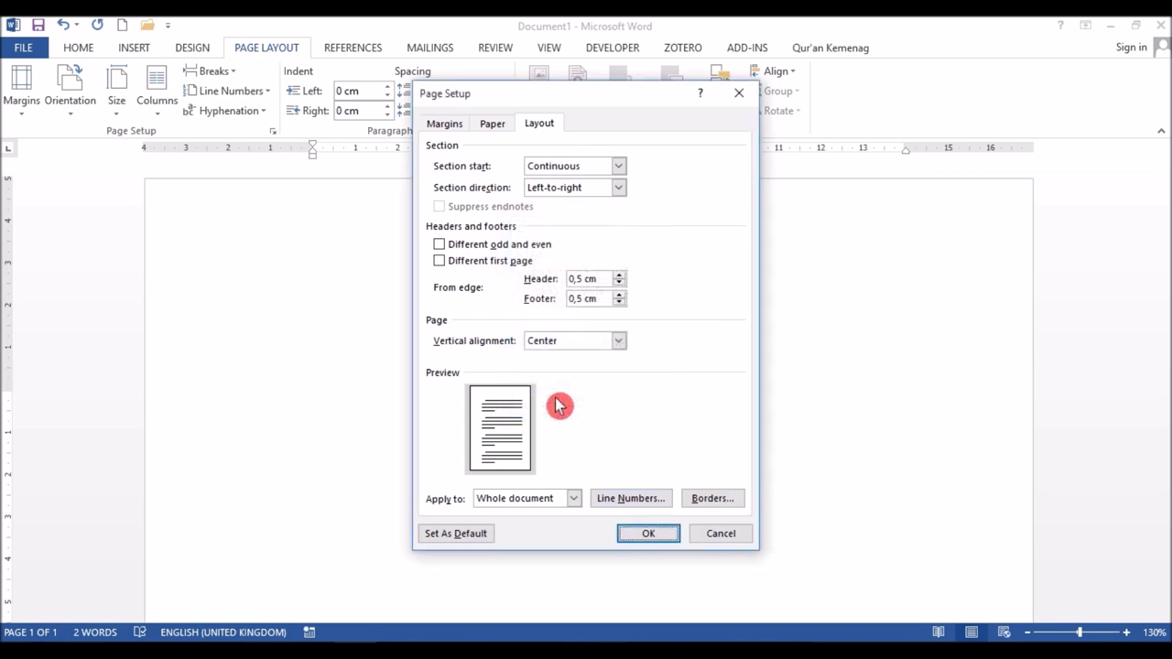
Give the page a dashed ½ pt border, removing the left and right sides
click(731, 501)
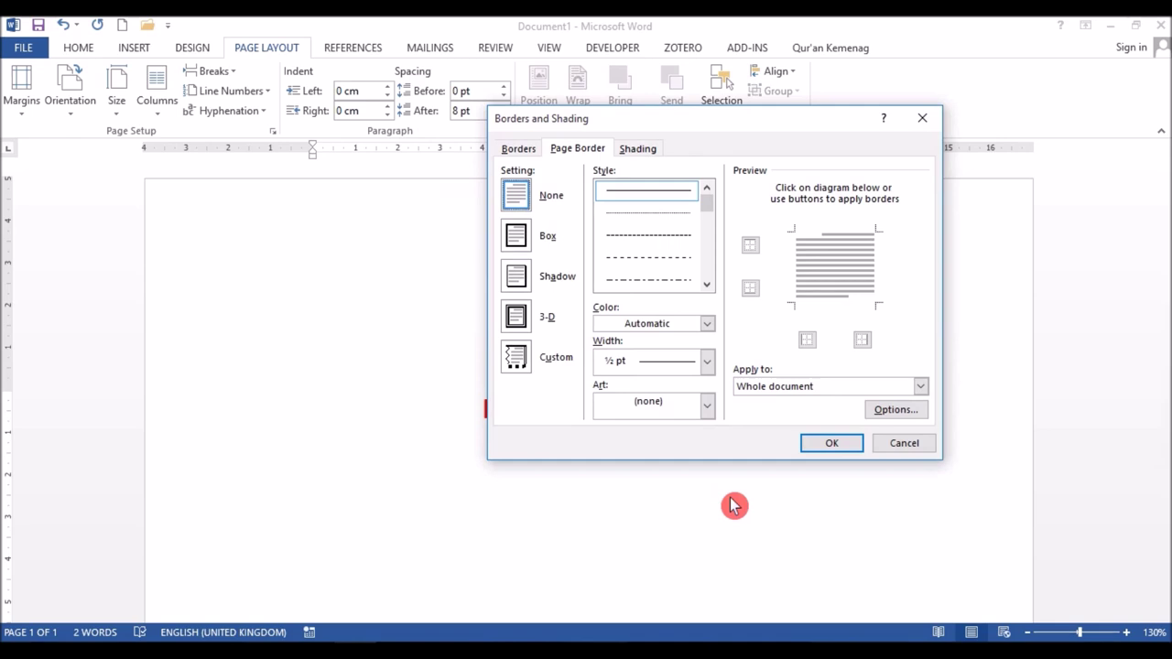
click(518, 237)
click(518, 275)
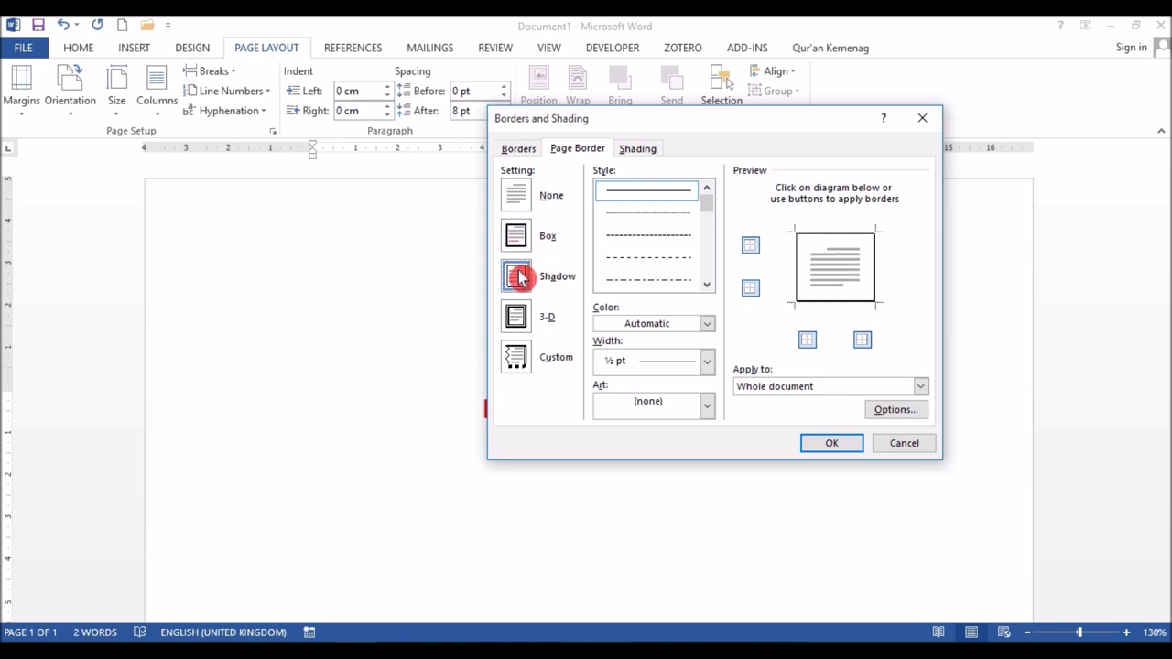
click(519, 201)
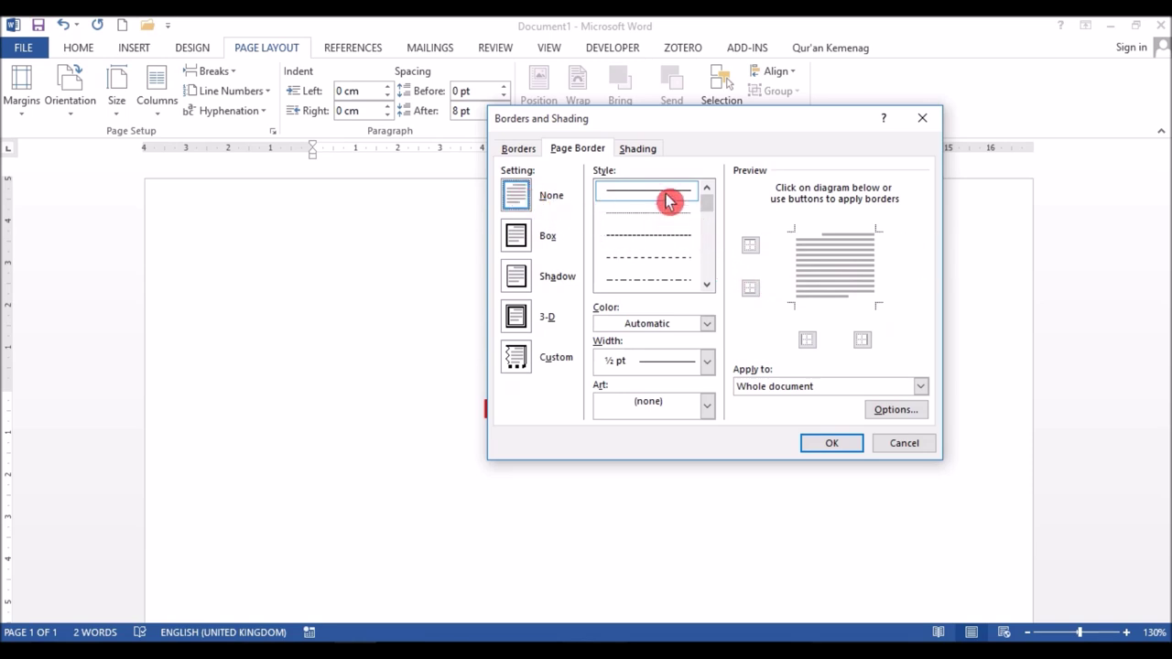
drag(706, 211, 712, 217)
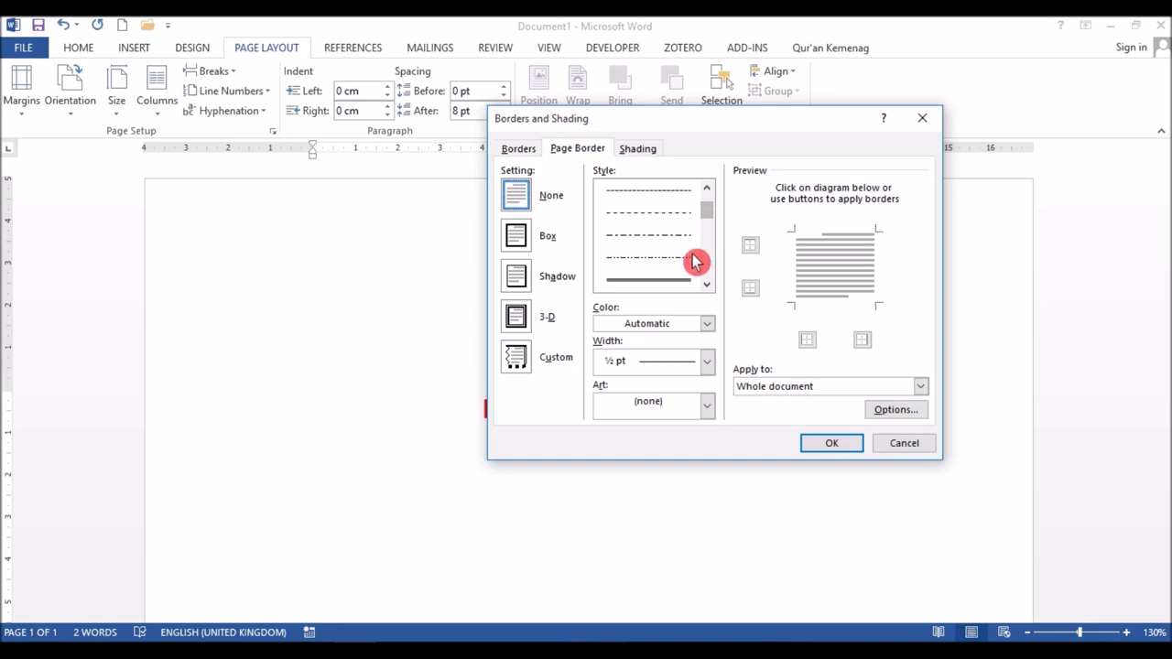
click(673, 217)
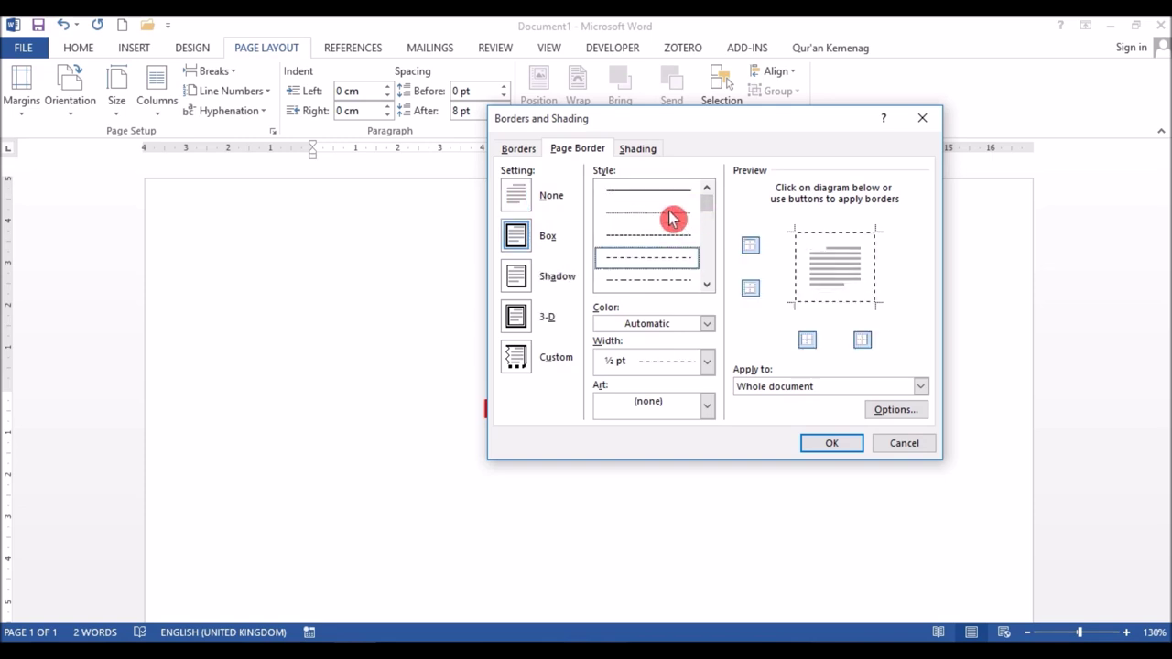
click(825, 239)
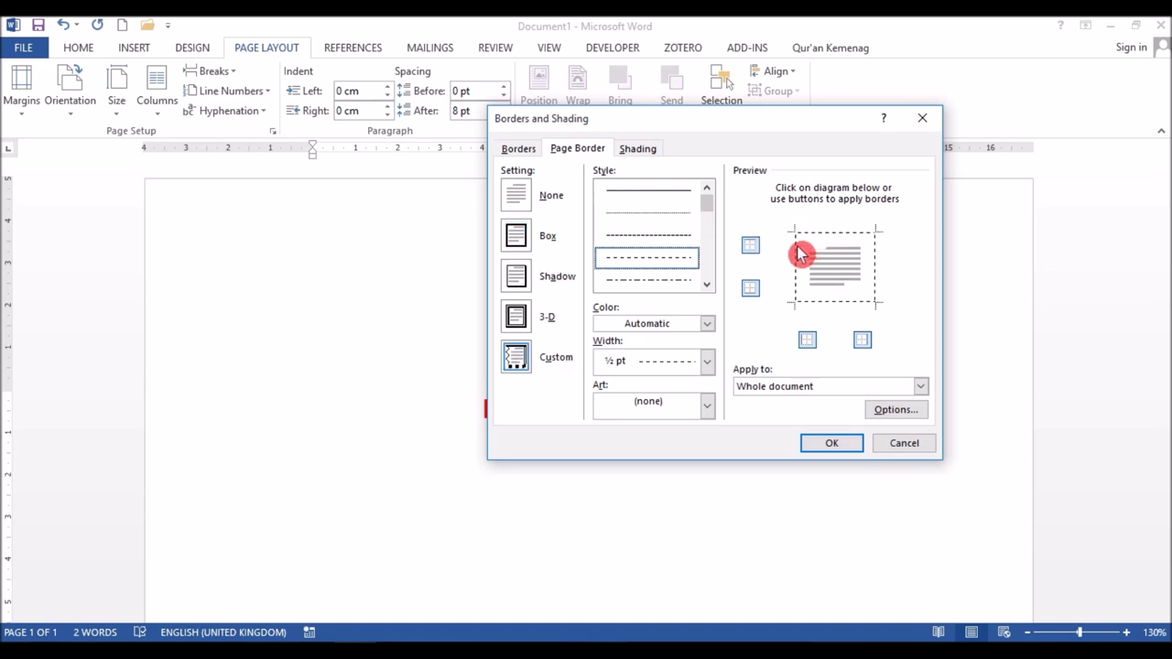
click(798, 261)
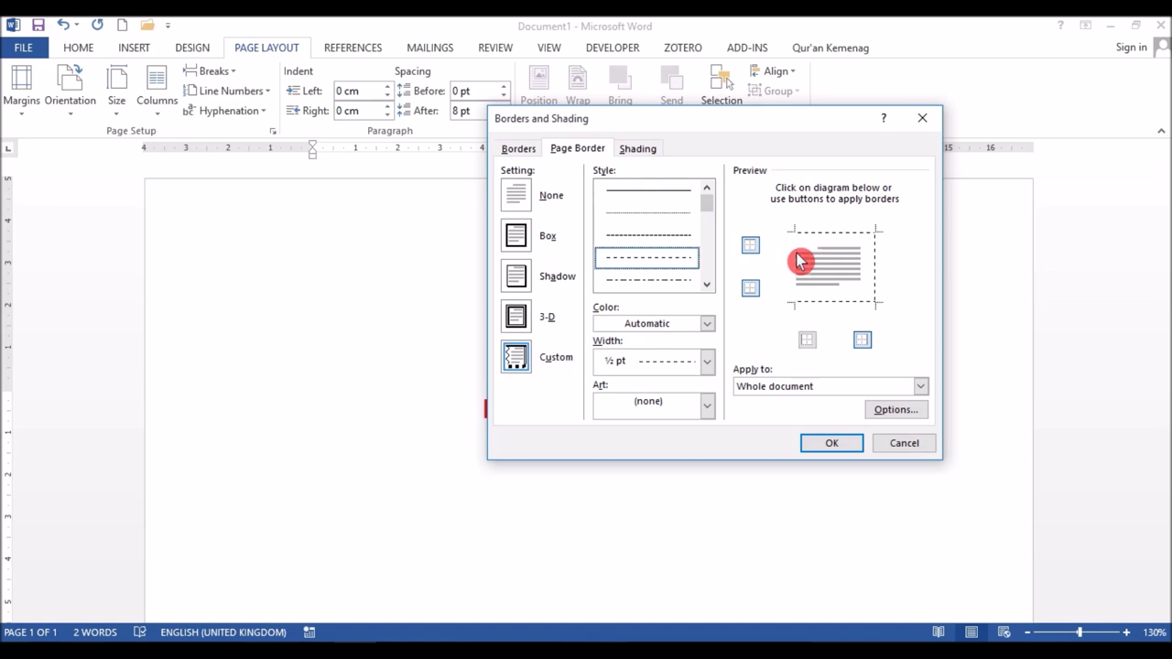
click(876, 270)
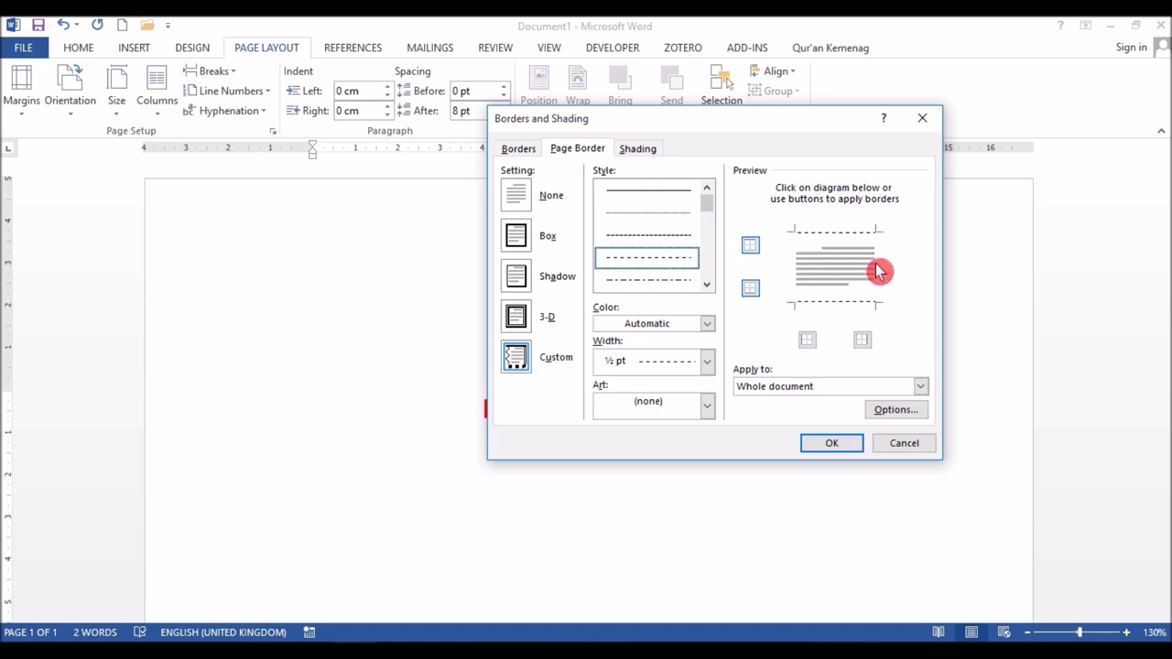
Make the page border red and 1½ pt wide with Art set to (none), then apply it
click(710, 326)
click(710, 325)
click(710, 326)
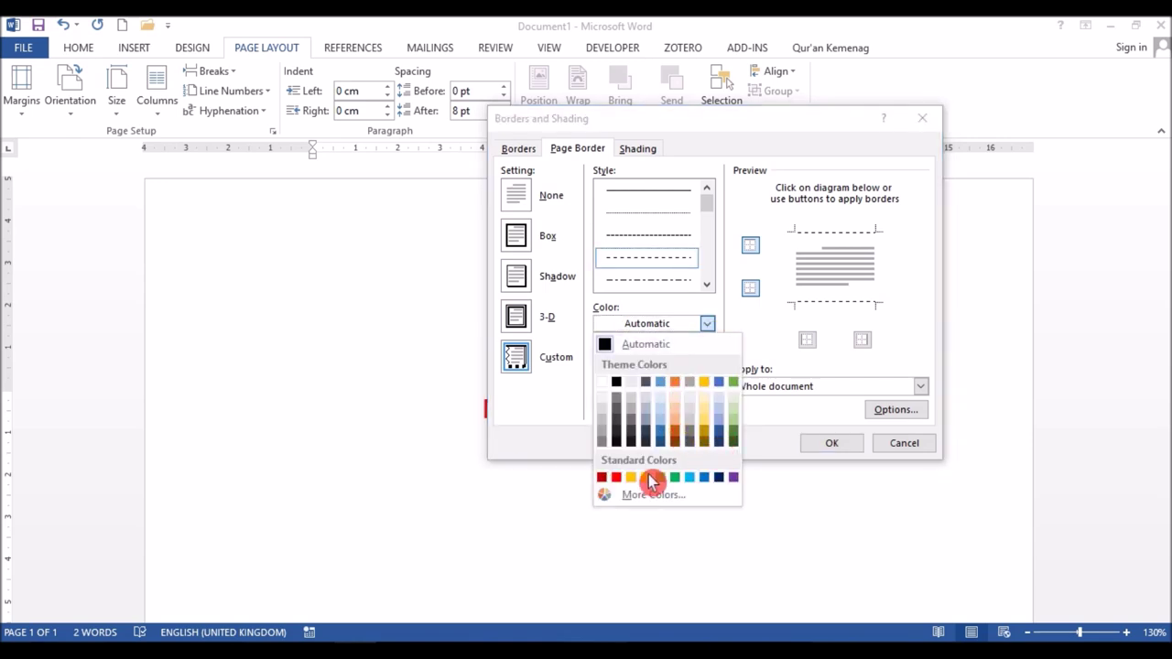
click(616, 477)
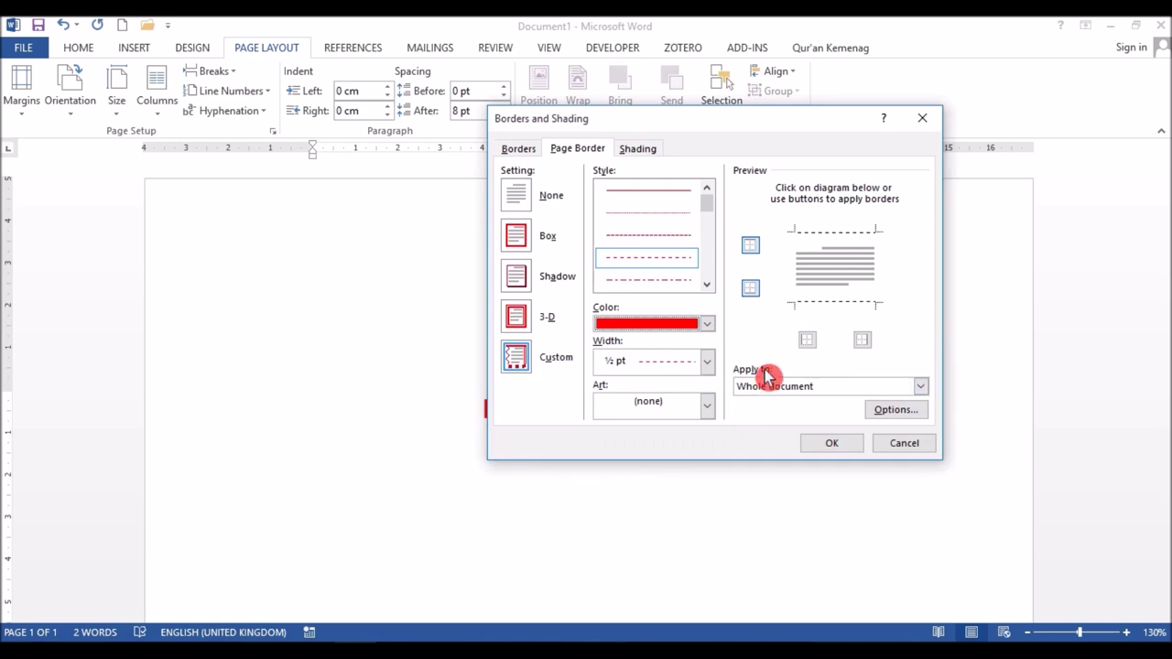
click(708, 363)
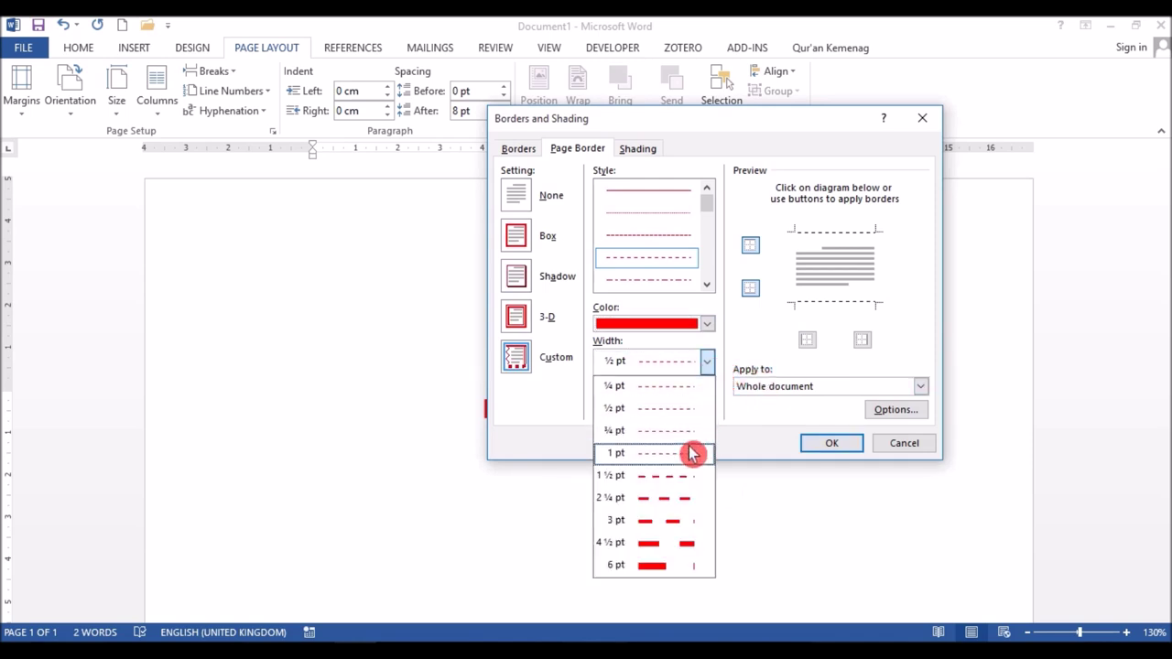
click(682, 477)
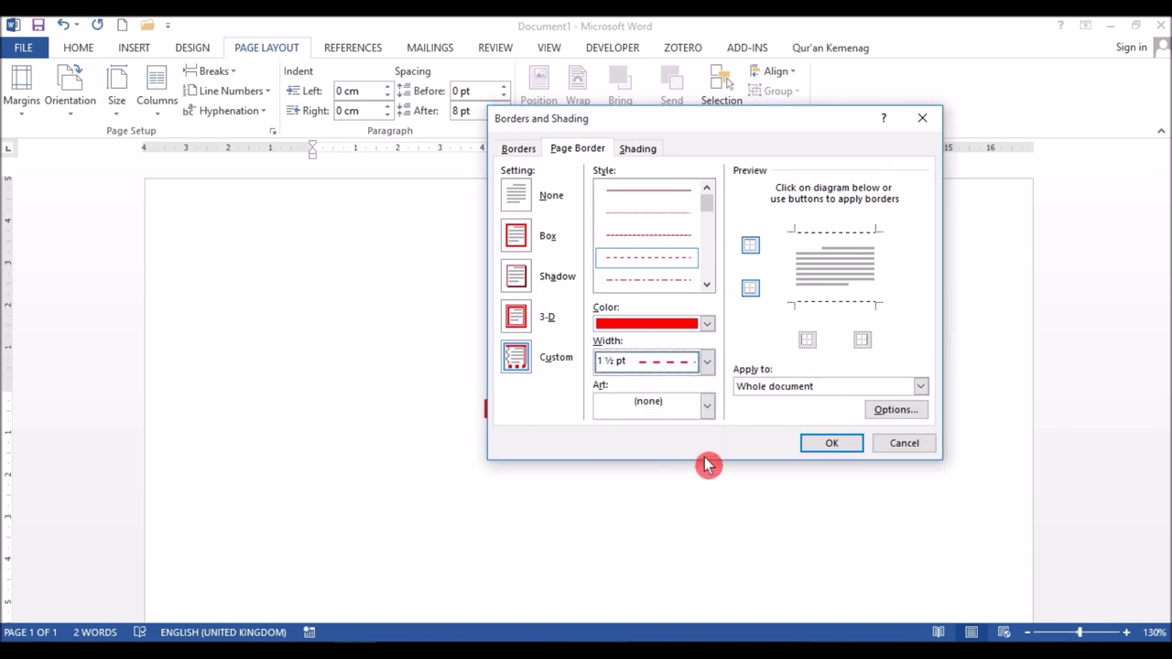
click(709, 407)
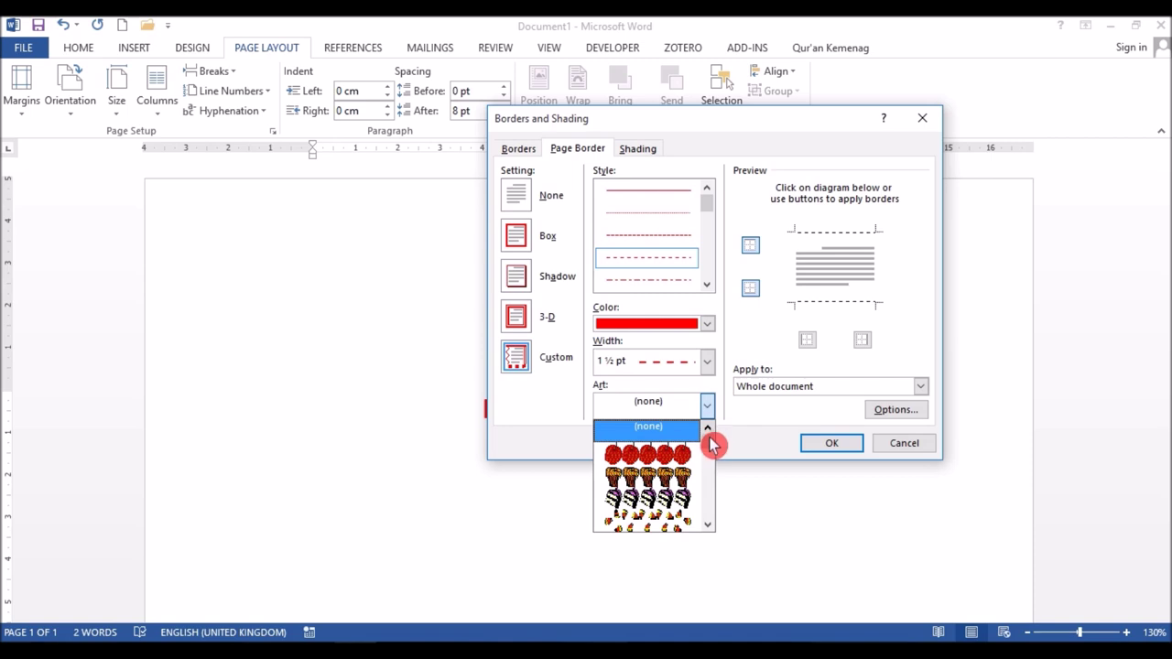
mouse_move(711, 444)
mouse_down()
mouse_move(710, 454)
mouse_move(709, 438)
mouse_up()
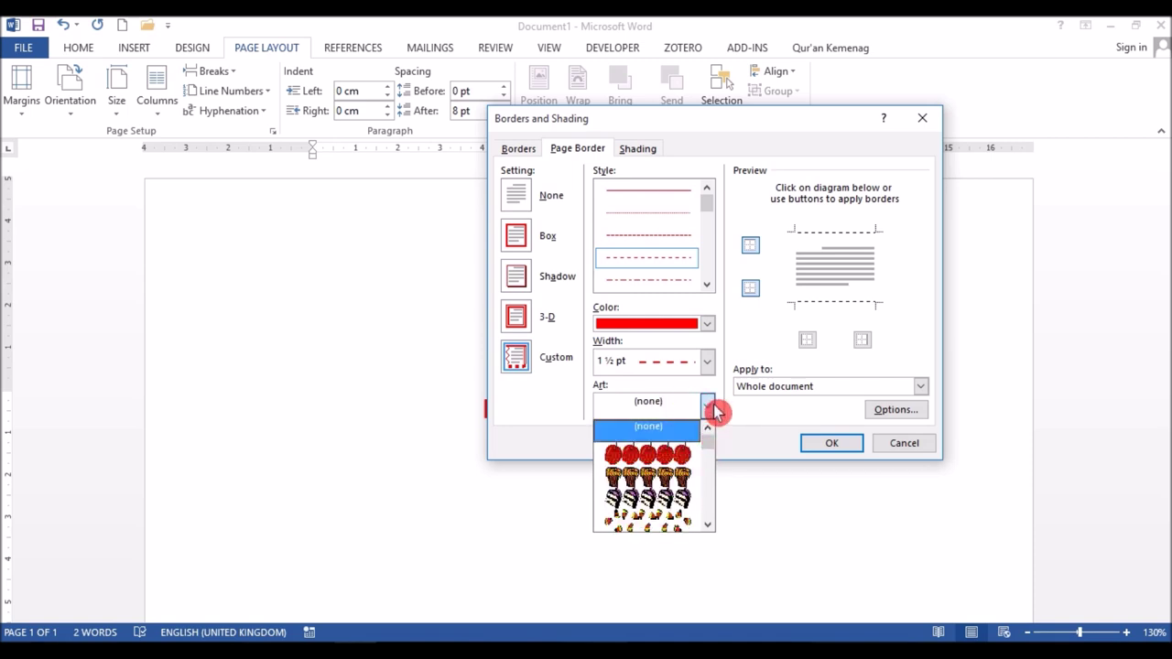
click(712, 409)
click(833, 446)
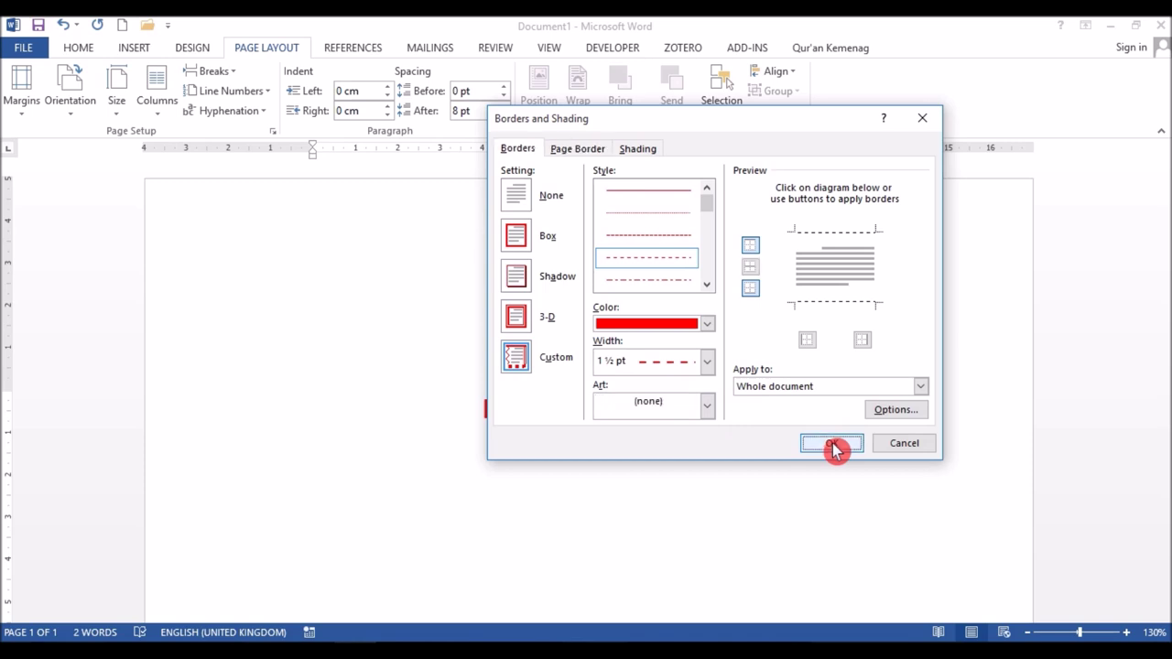
Zoom out to 50% and replace the centred title MENGATUR MARGIN with the red word TENGAH
drag(1168, 385, 1142, 246)
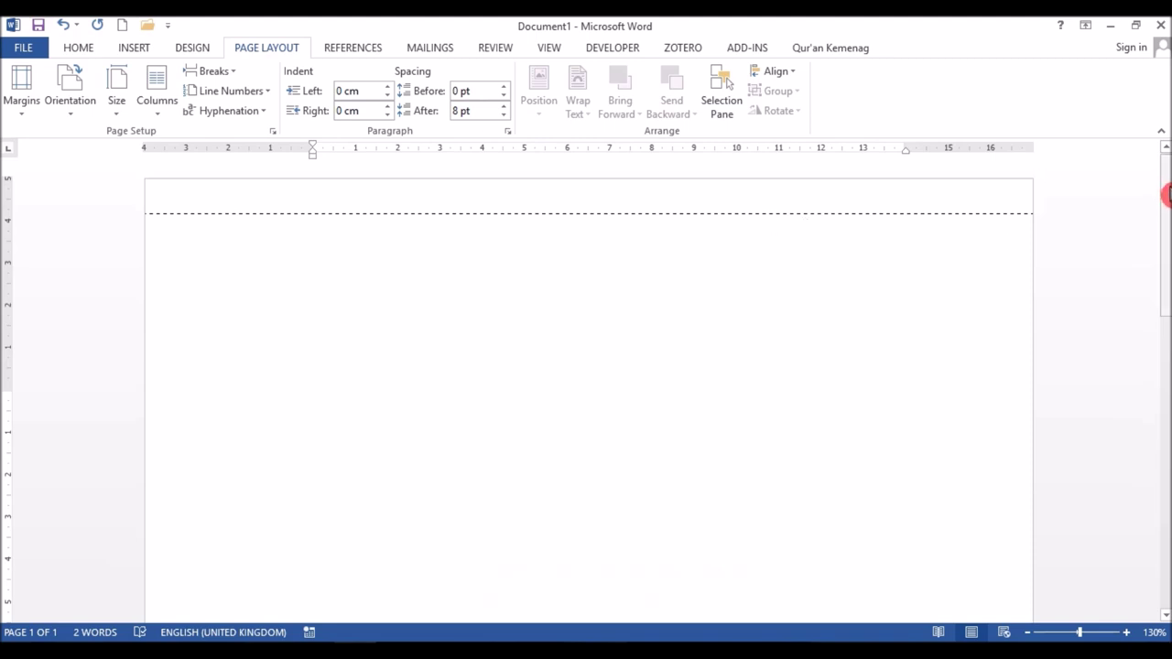
drag(1168, 194, 1168, 405)
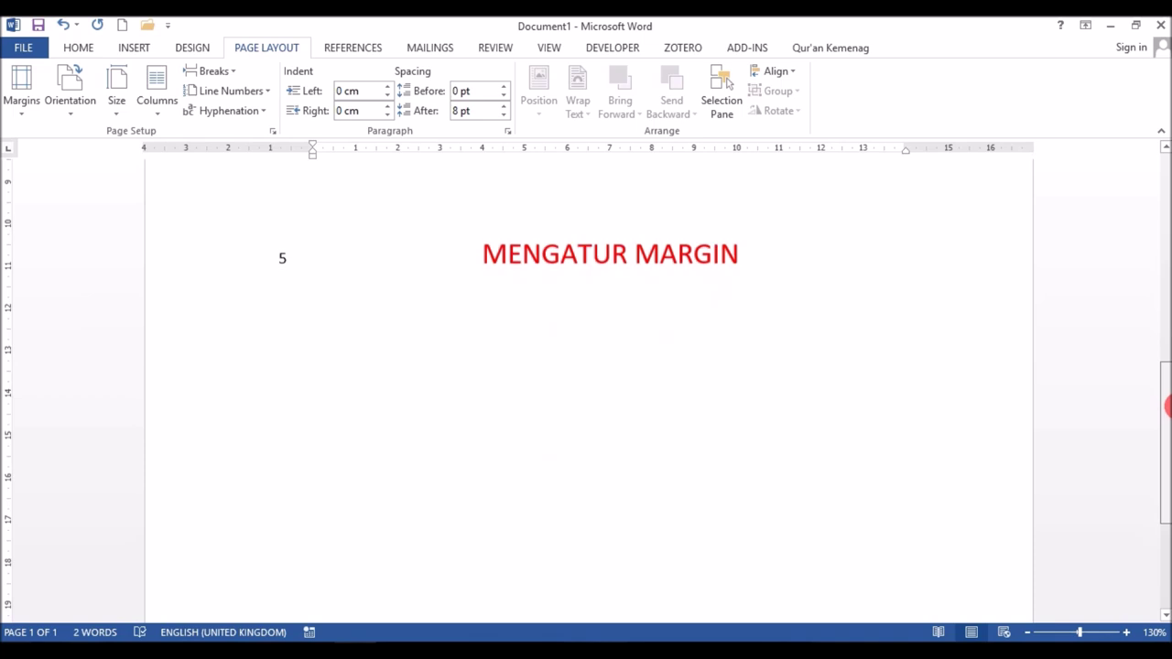
drag(1168, 406, 1168, 394)
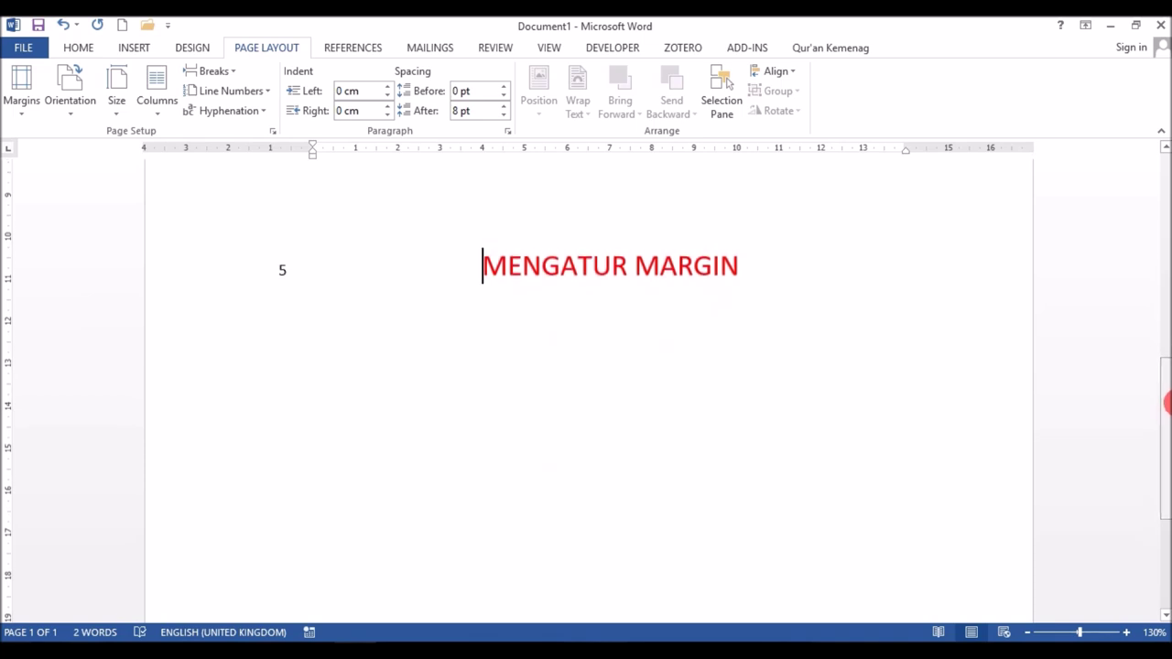
click(1030, 633)
click(1029, 632)
click(1029, 633)
click(1030, 632)
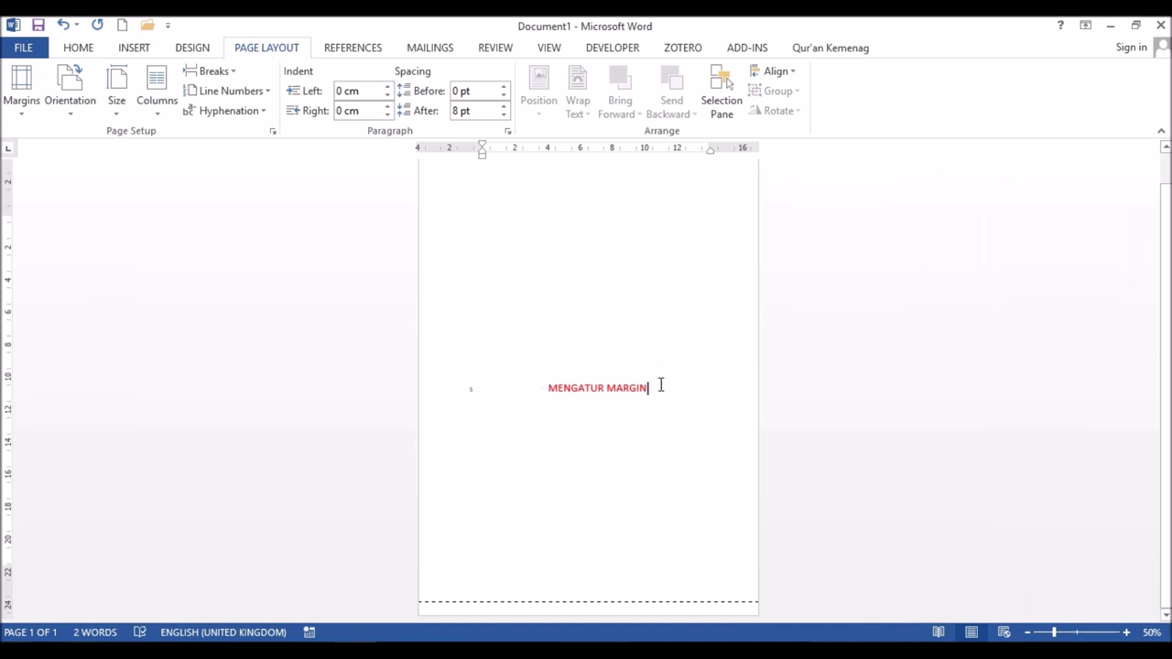
triple_click(661, 385)
key(Delete)
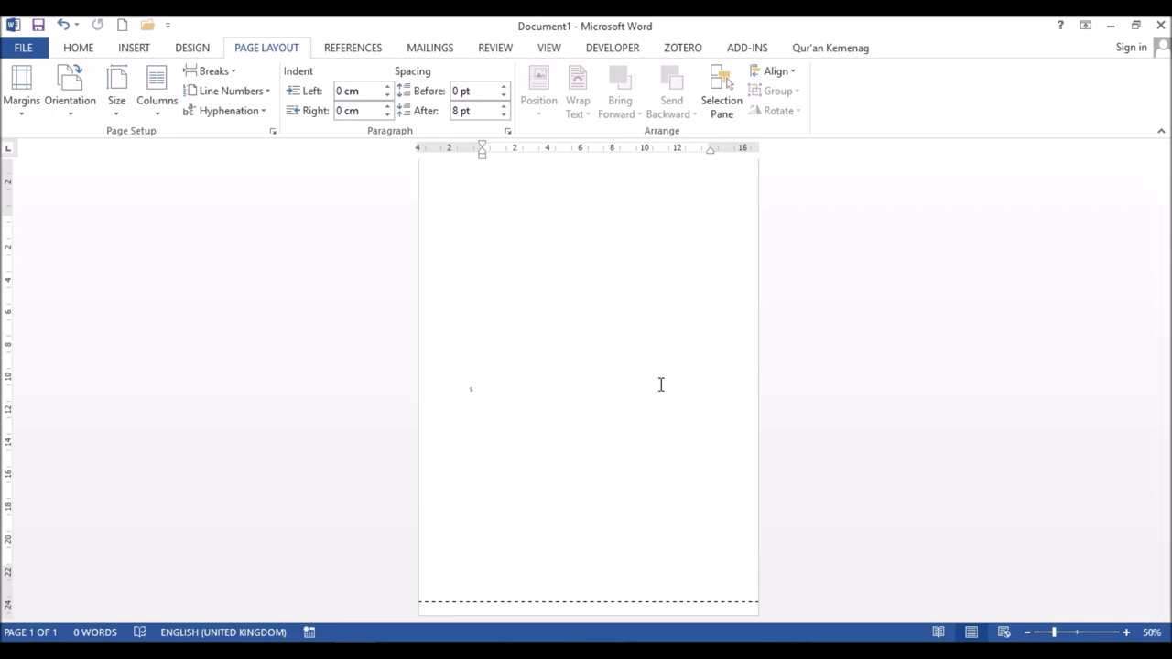
text(TENGAH)
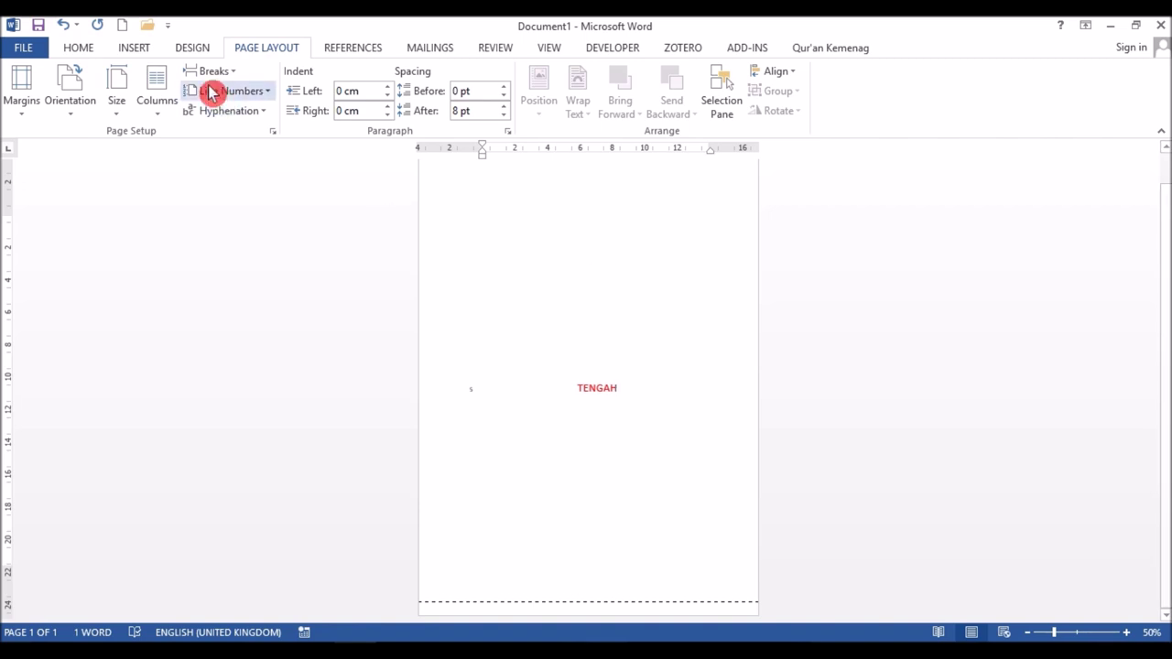
Set the page's vertical alignment to Top in Page Setup's Layout settings
click(18, 119)
click(96, 478)
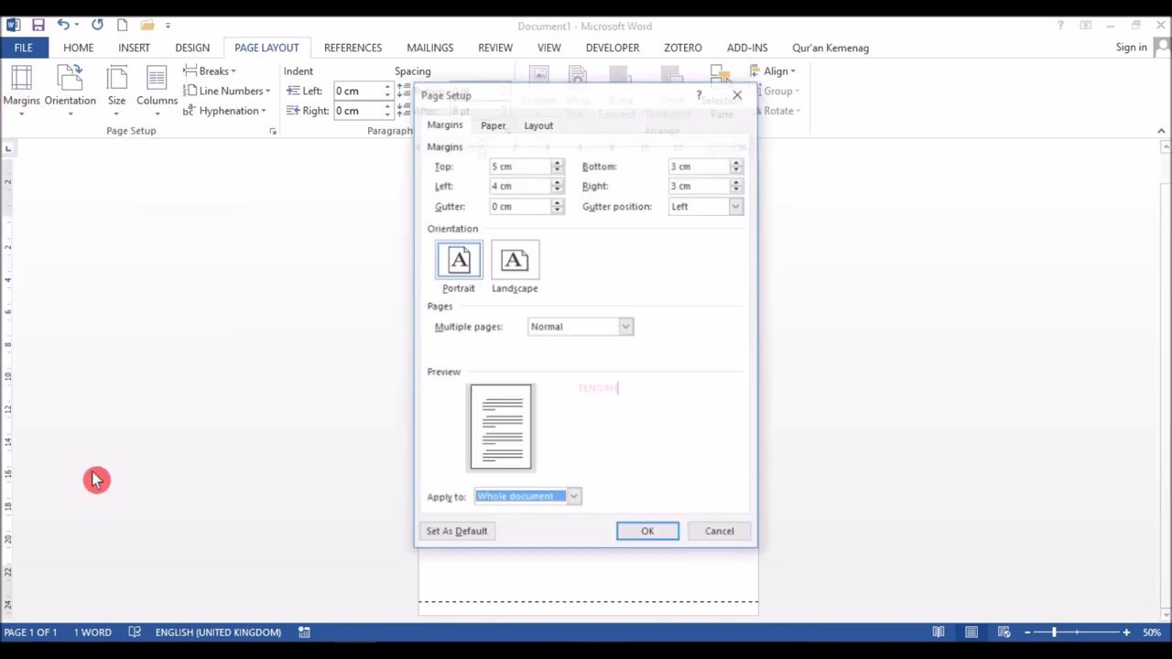
click(539, 128)
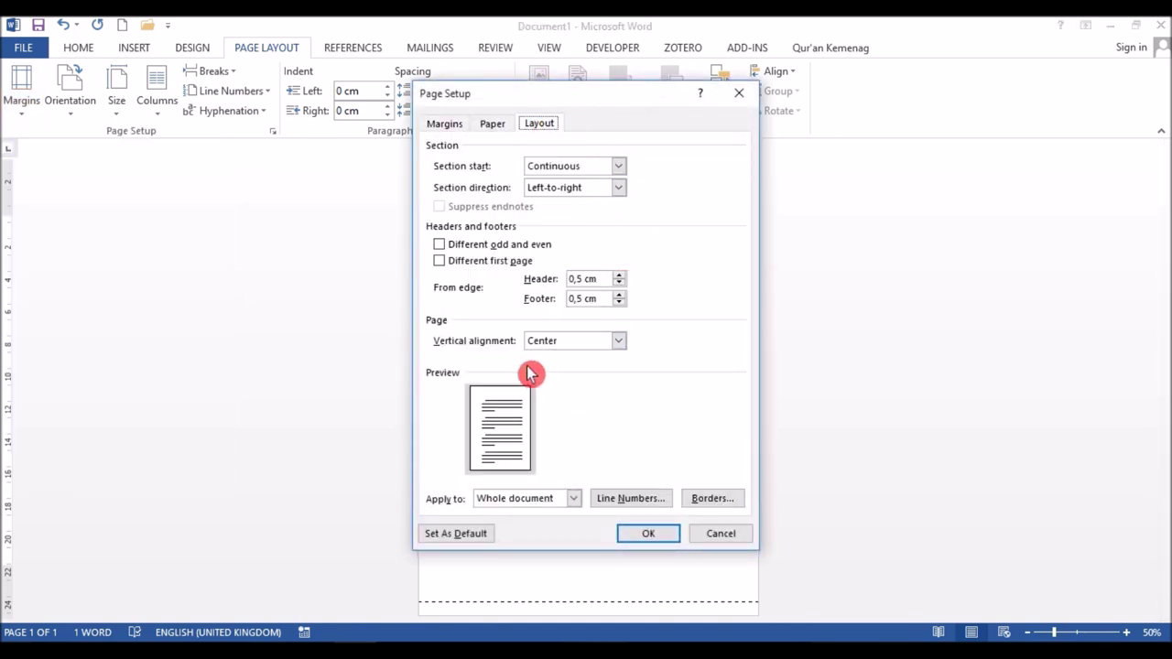
click(619, 344)
click(603, 356)
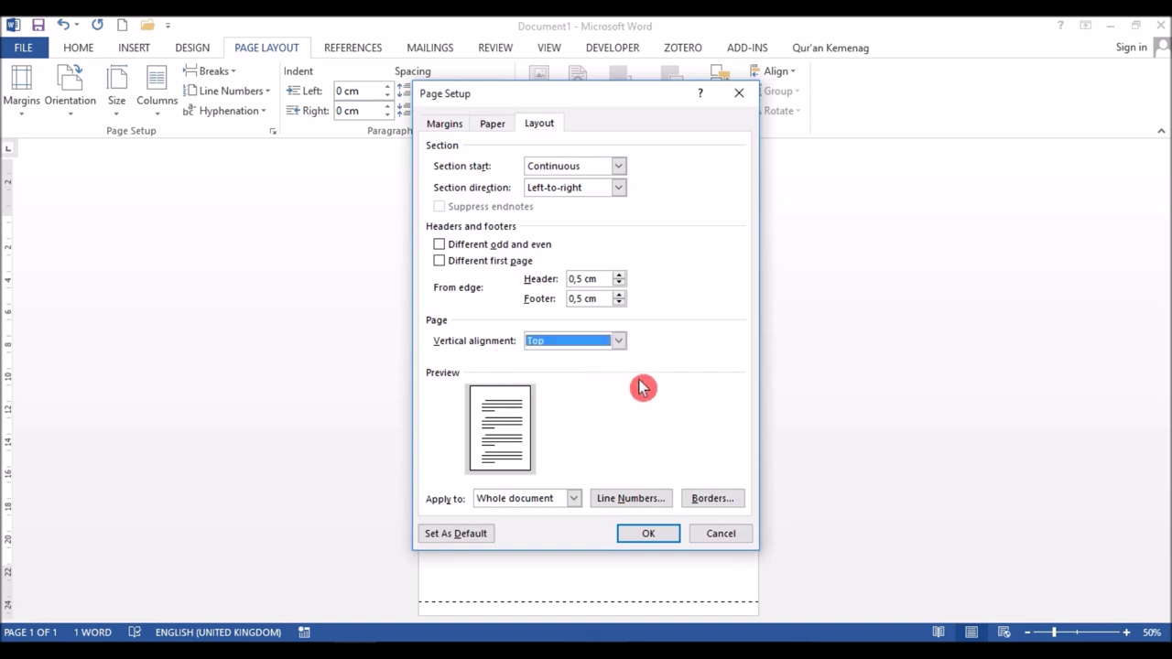
Remove the page border by setting Page Border to None
click(728, 498)
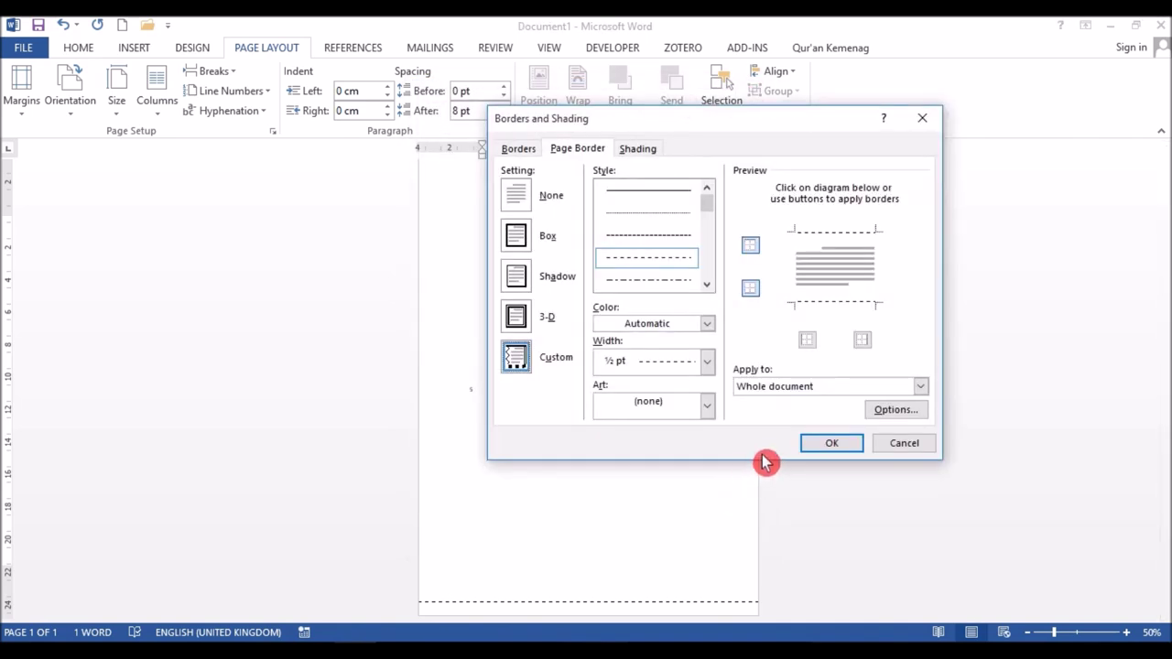
click(525, 195)
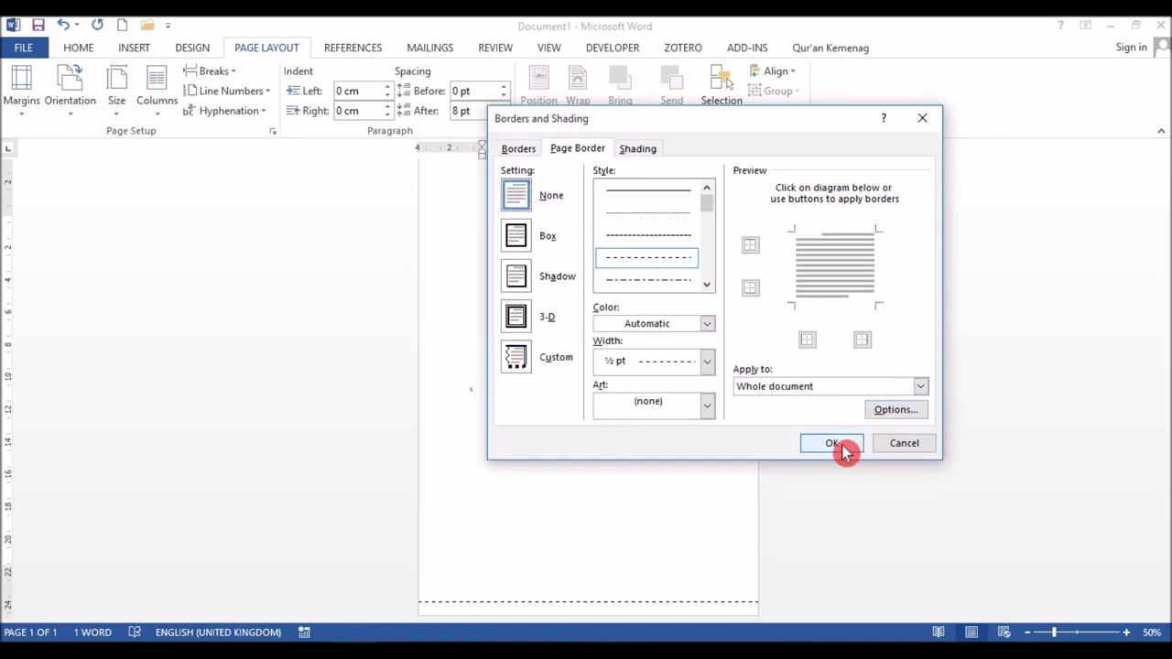
click(842, 445)
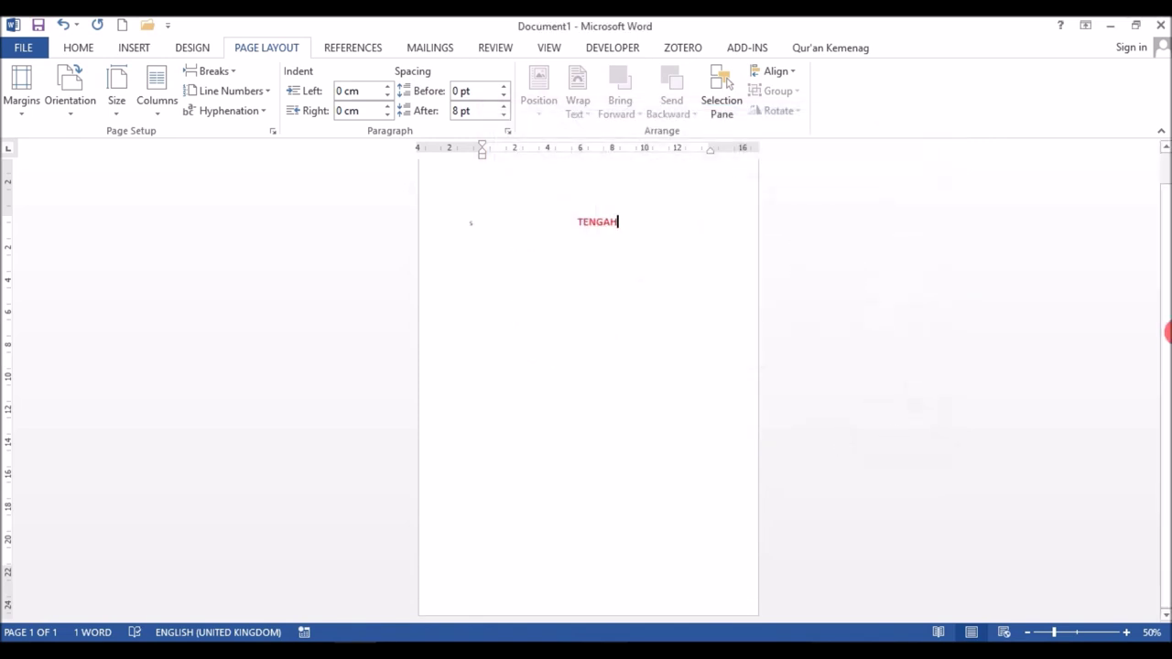
Add an empty line below TENGAH, zoom to 80%, and place the caret on it
drag(1167, 332, 1167, 311)
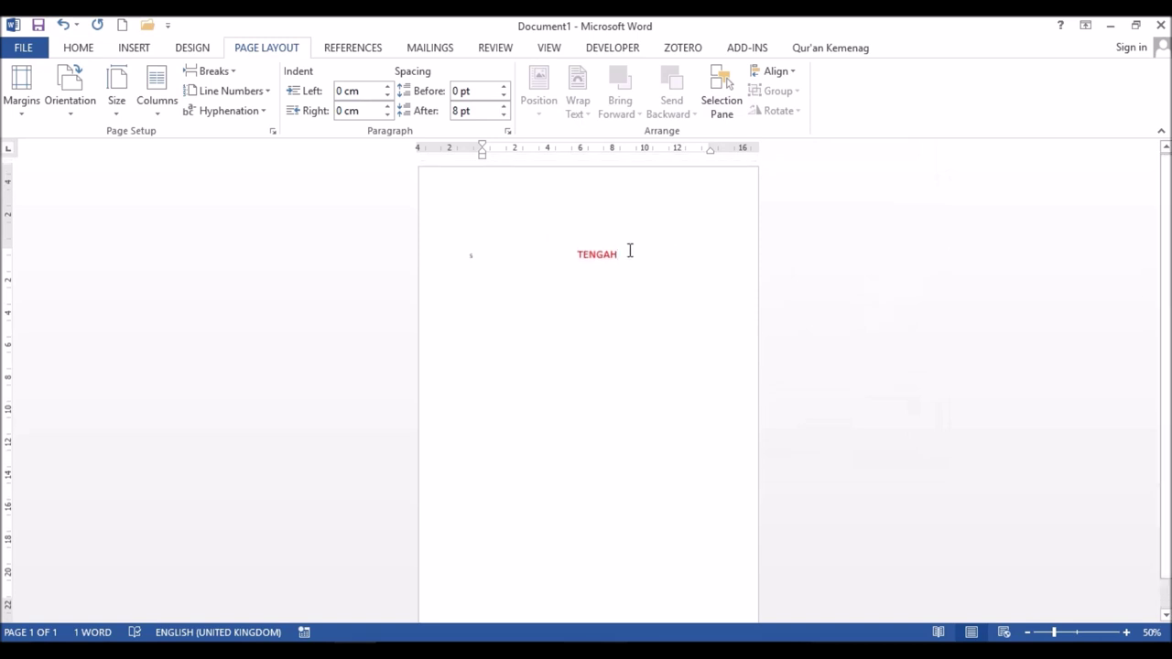
key(Return)
key(Return)
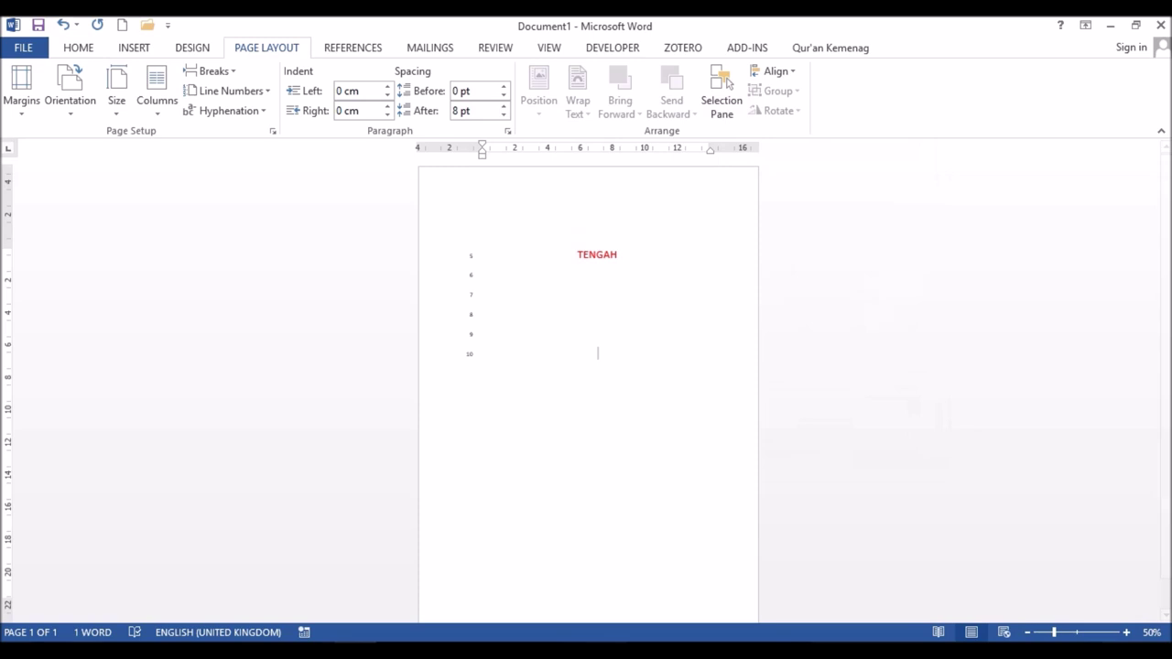
click(1126, 632)
click(1127, 633)
click(1127, 633)
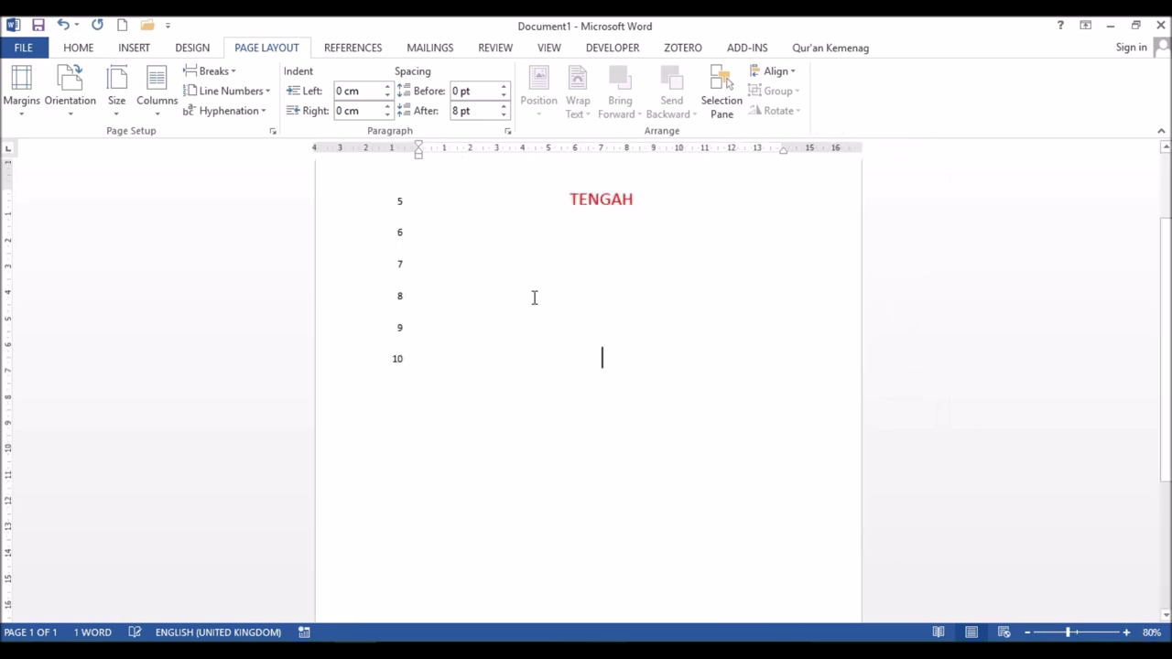
click(459, 244)
Bring up Page Setup's Layout settings through Custom Margins
click(13, 141)
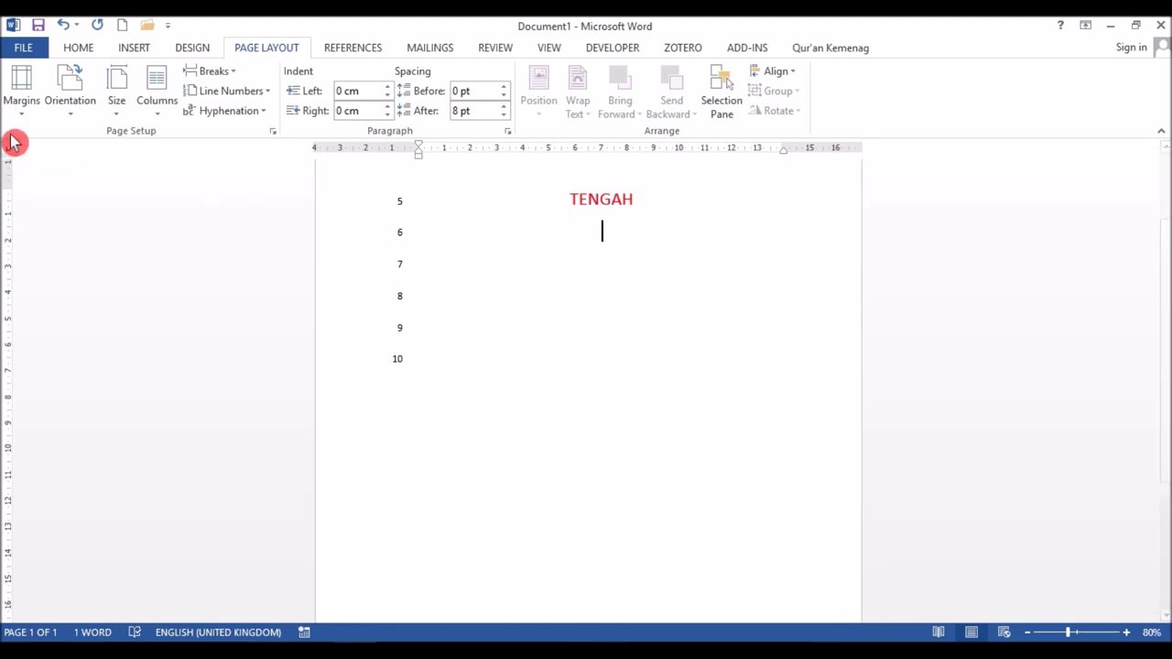
click(18, 117)
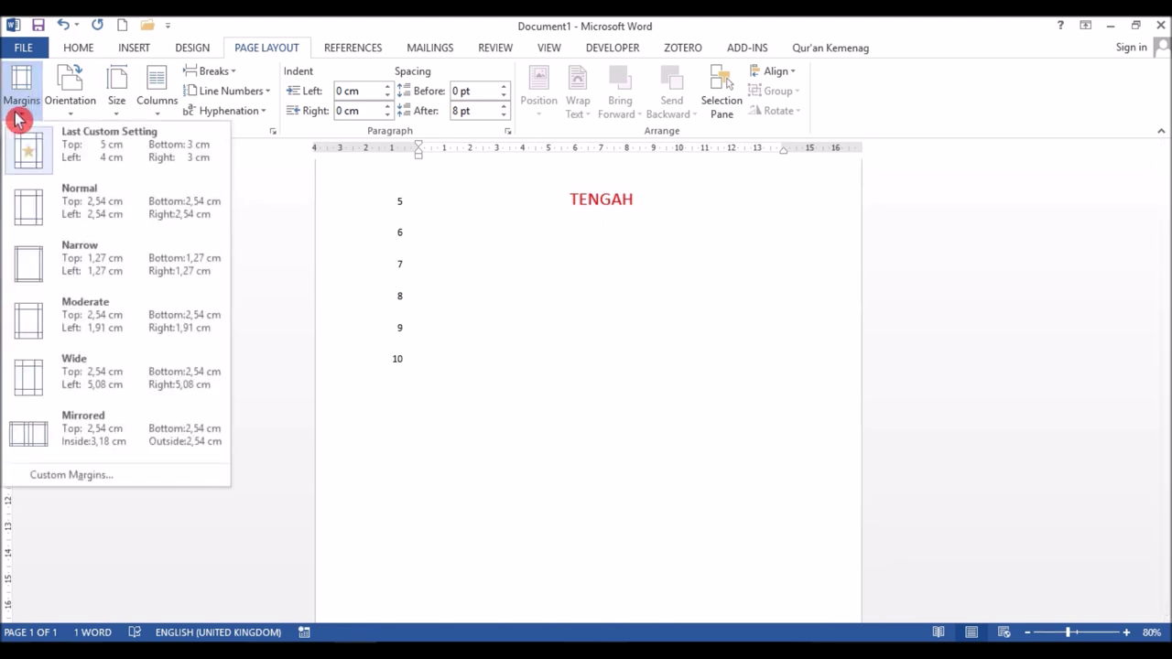
click(84, 476)
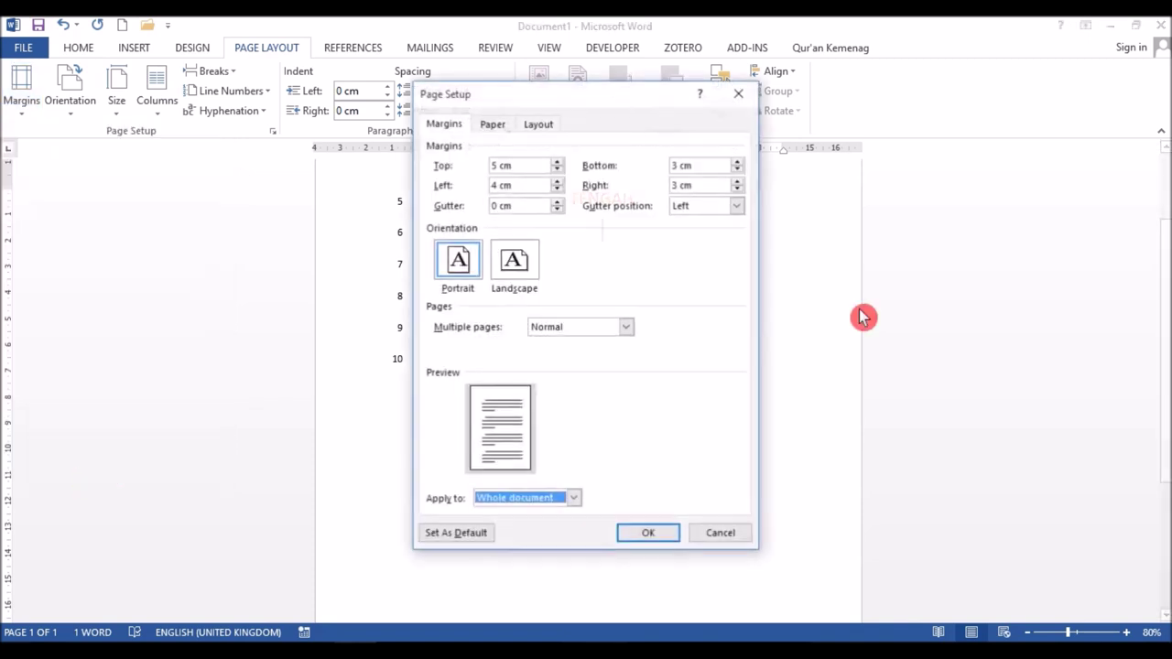
click(543, 126)
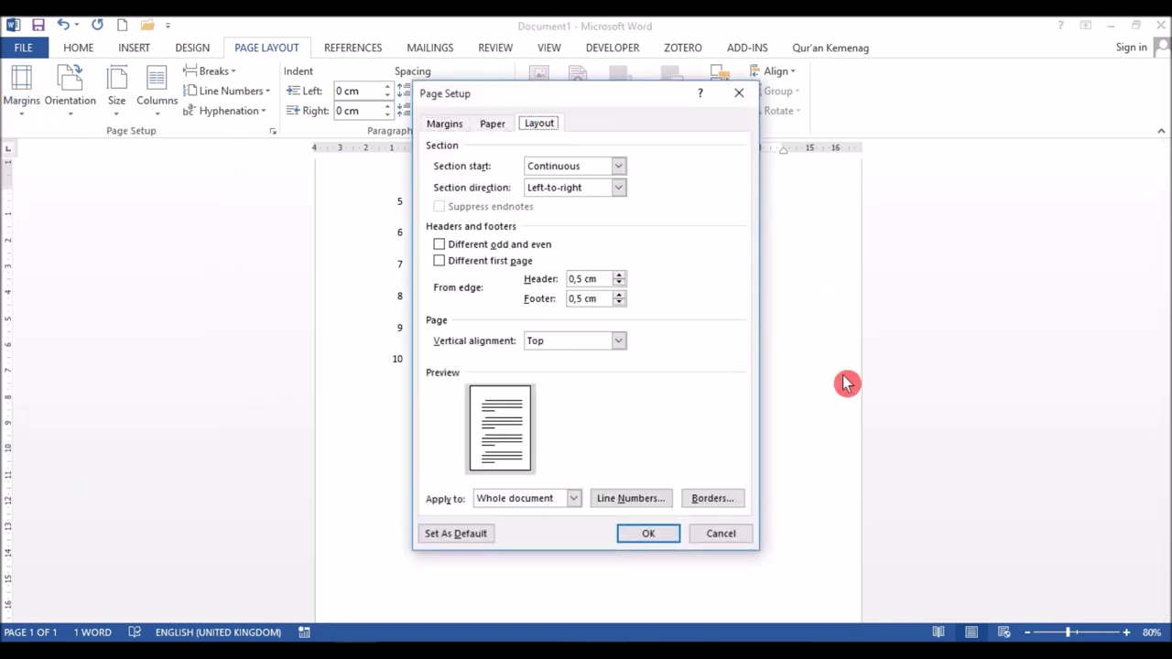
Turn off line numbering for the document and apply the page settings
click(630, 498)
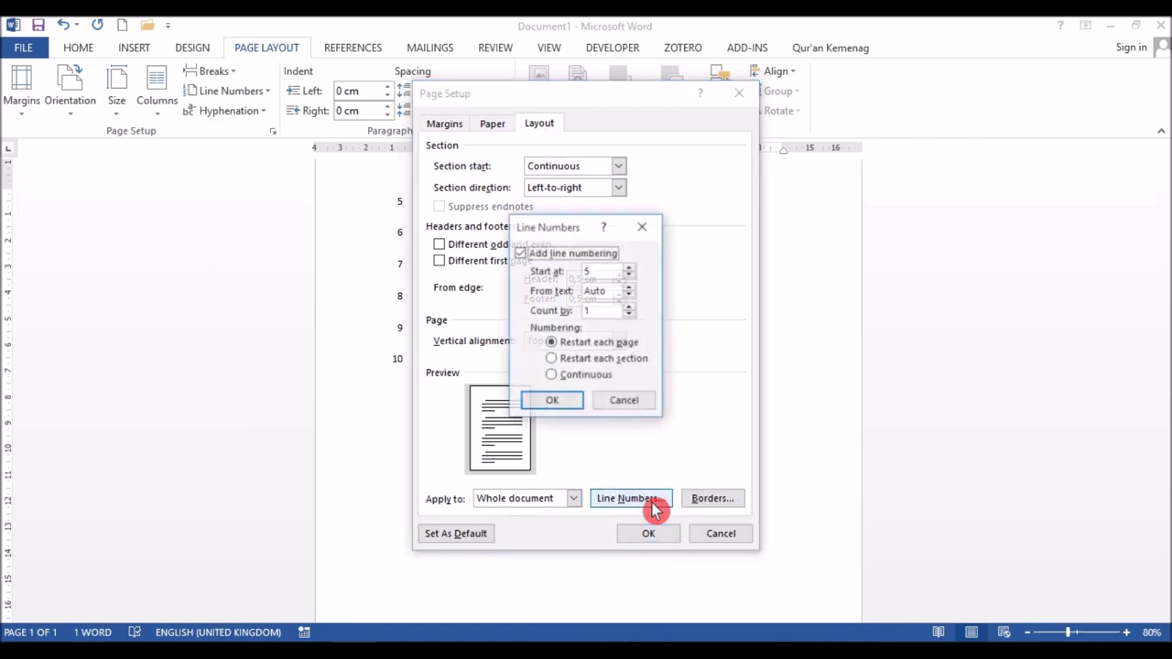
click(521, 253)
click(564, 403)
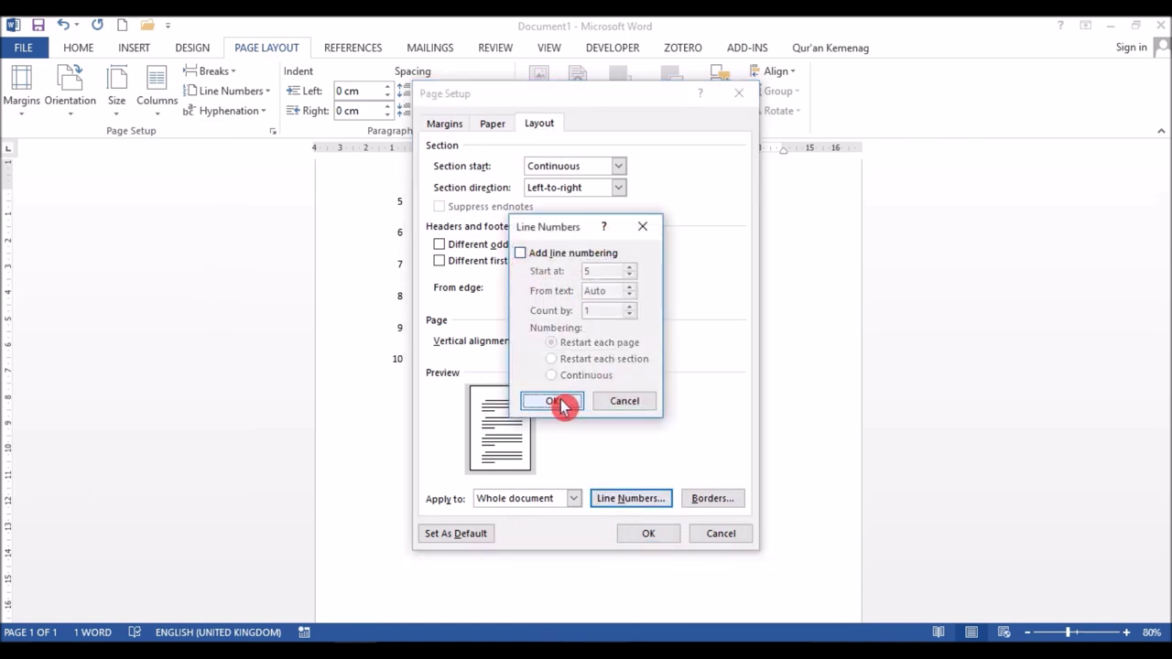
click(633, 532)
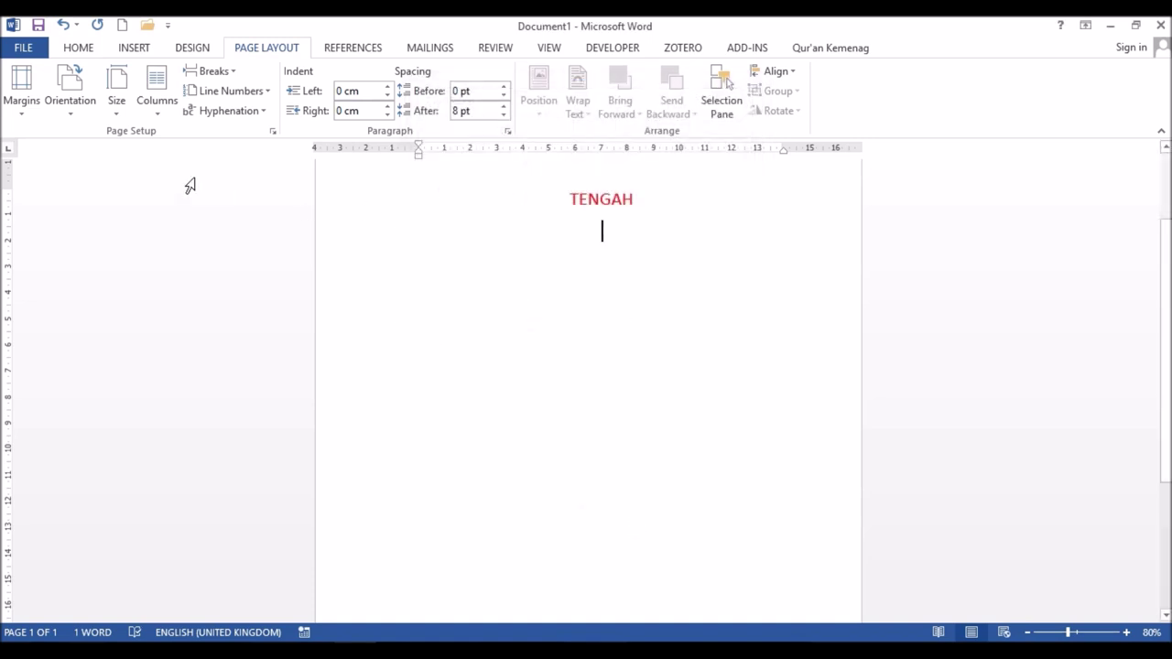
click(26, 120)
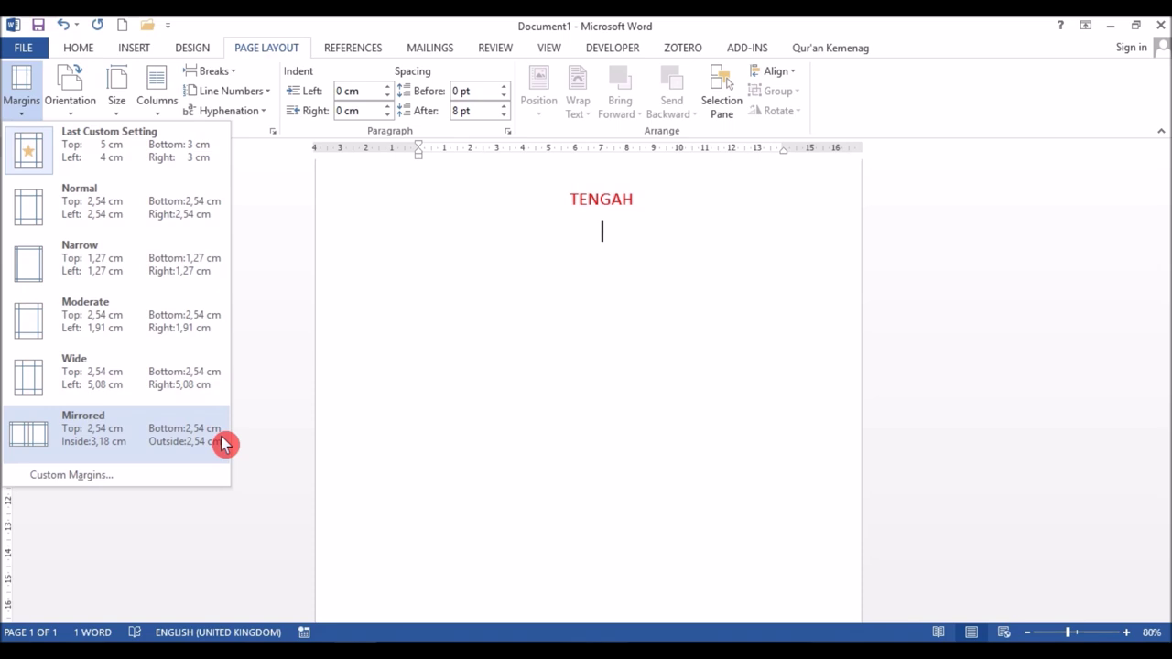
Apply the Mirrored margin preset and set the inside margin to 4 cm
click(138, 438)
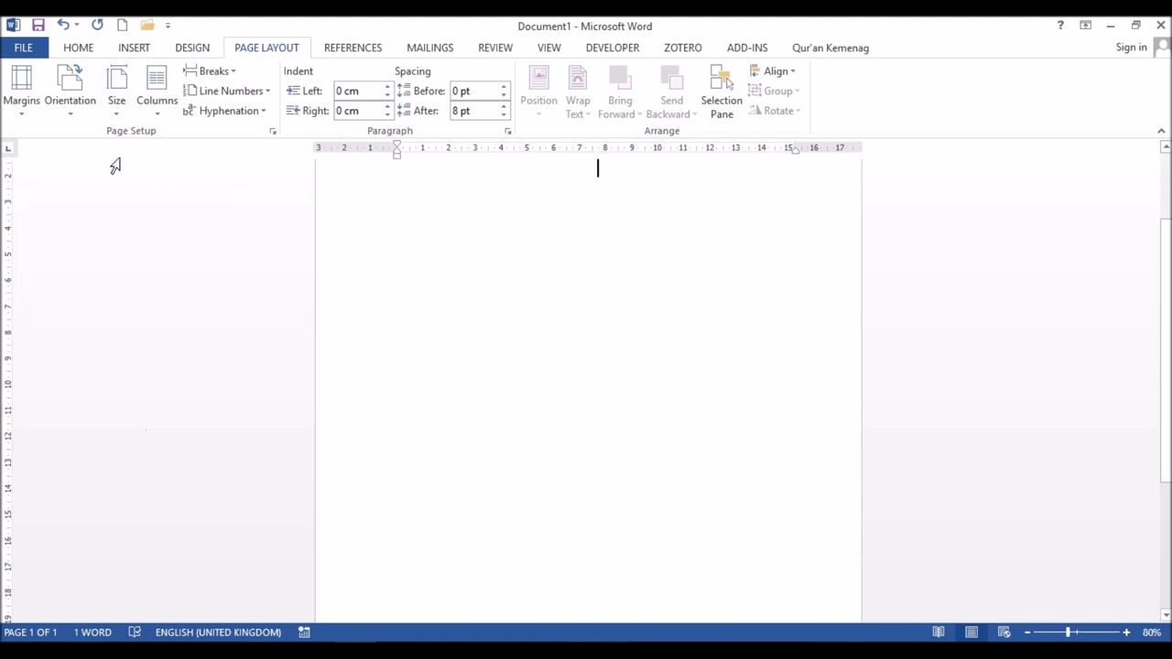
click(26, 114)
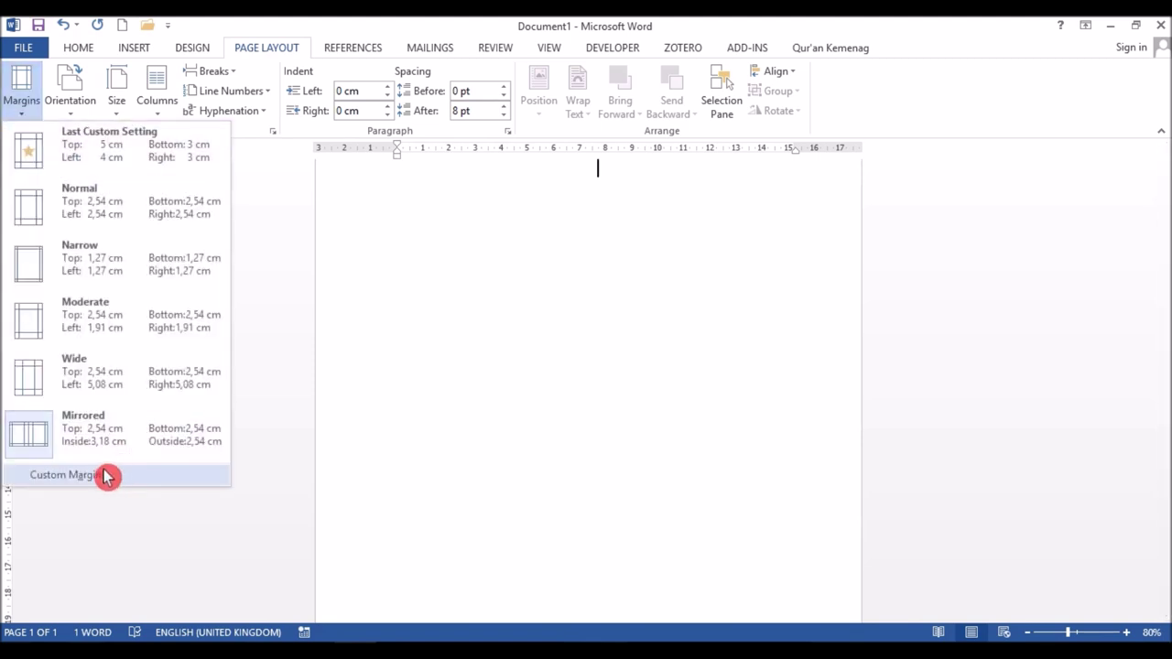
click(107, 476)
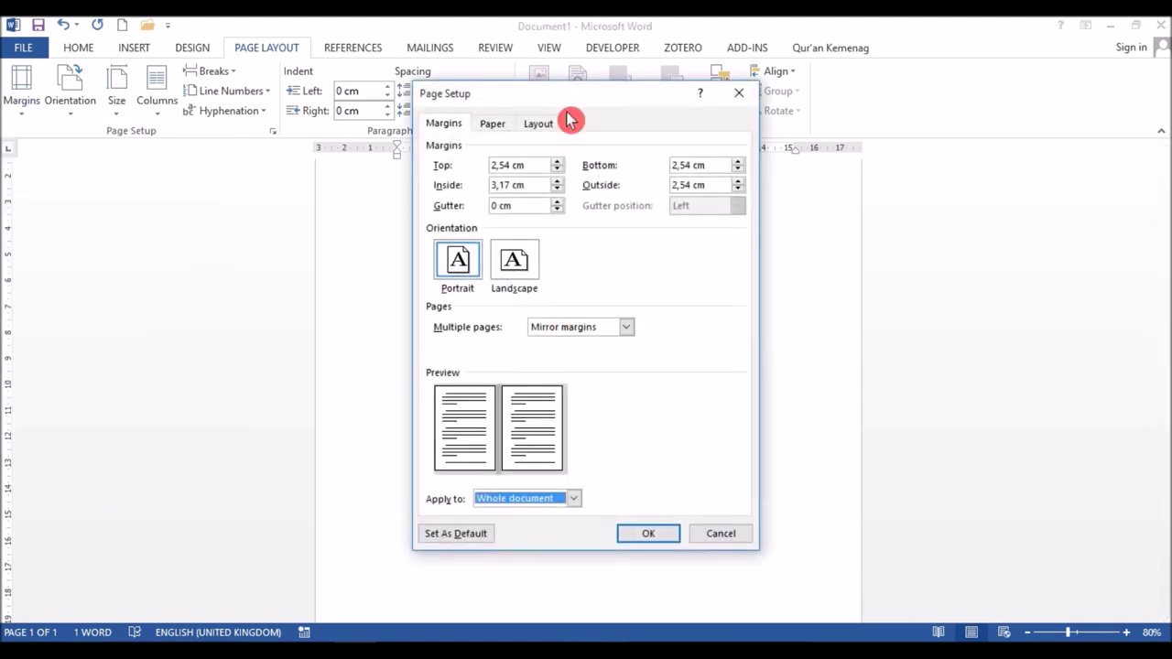
text(3,17)
click(511, 185)
text(4)
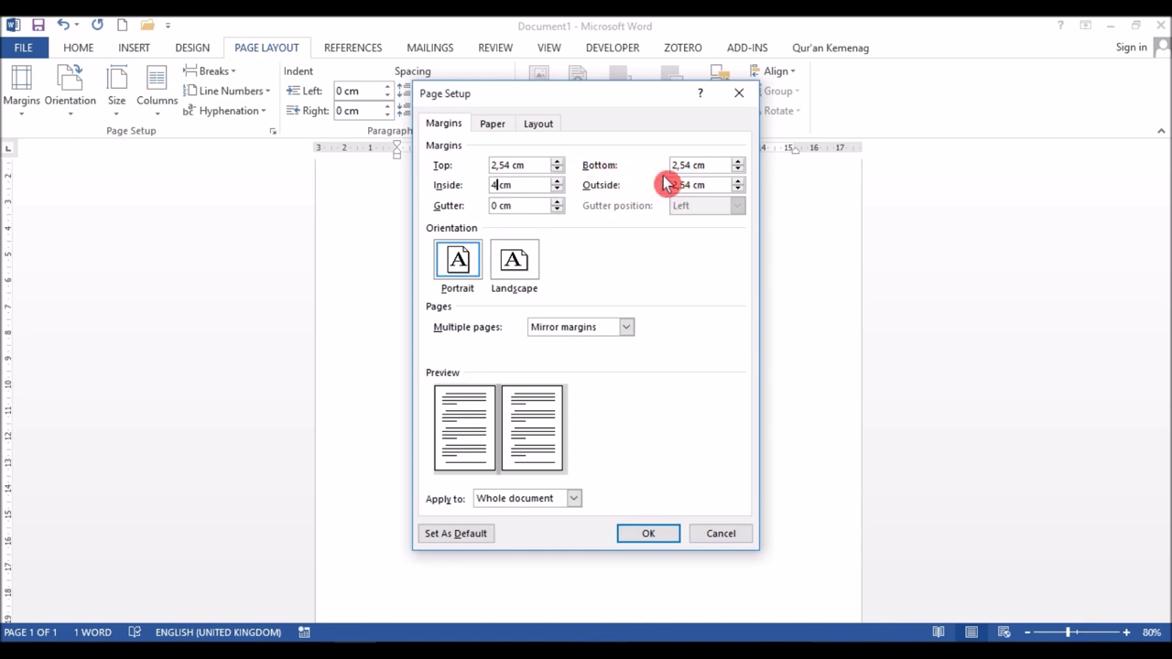
click(649, 538)
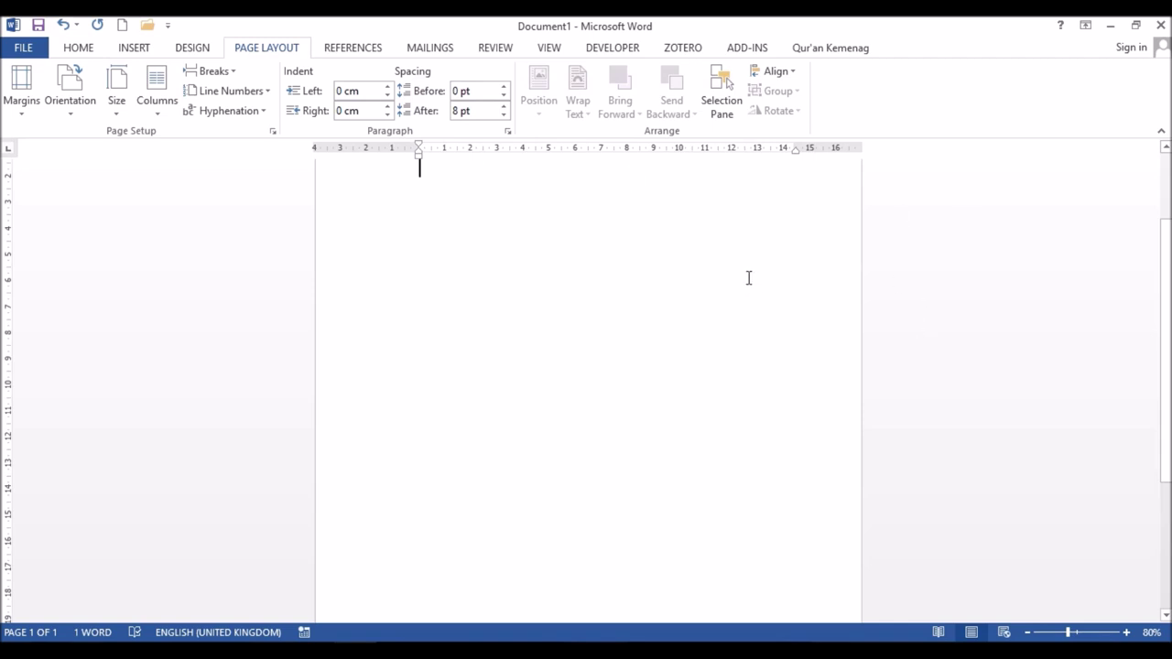
key(Return)
key(Return)
key(Return)
key(Return)
key(Return)
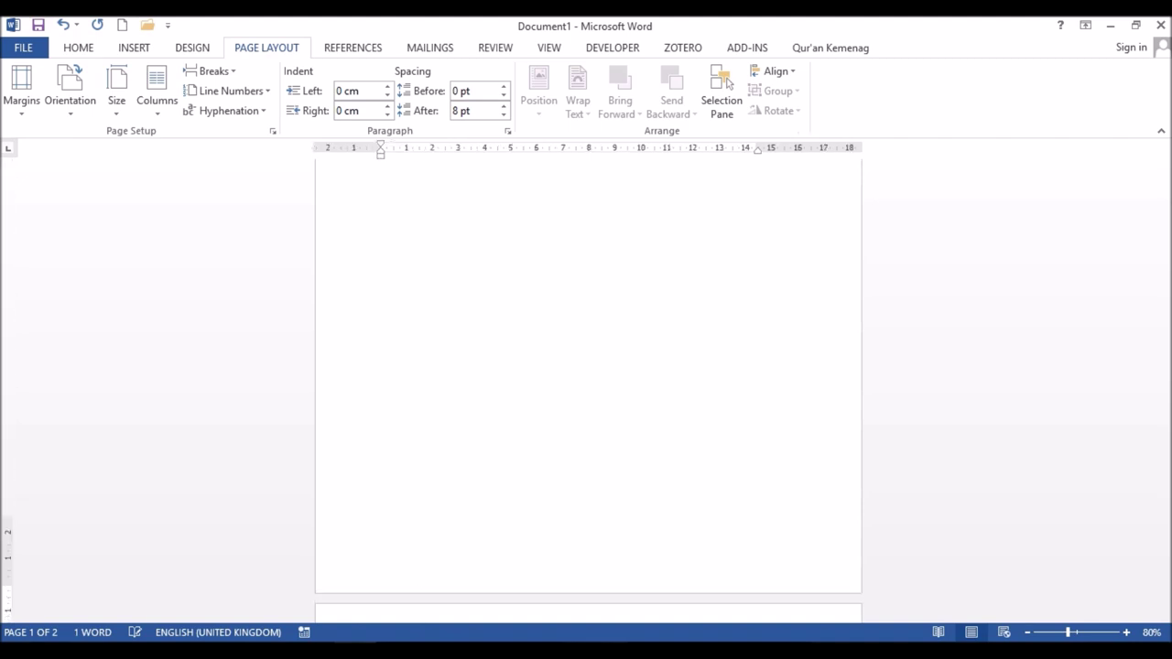
Title page 1 MEMBUAT MARGIN, bringing the document back to a single page
click(335, 155)
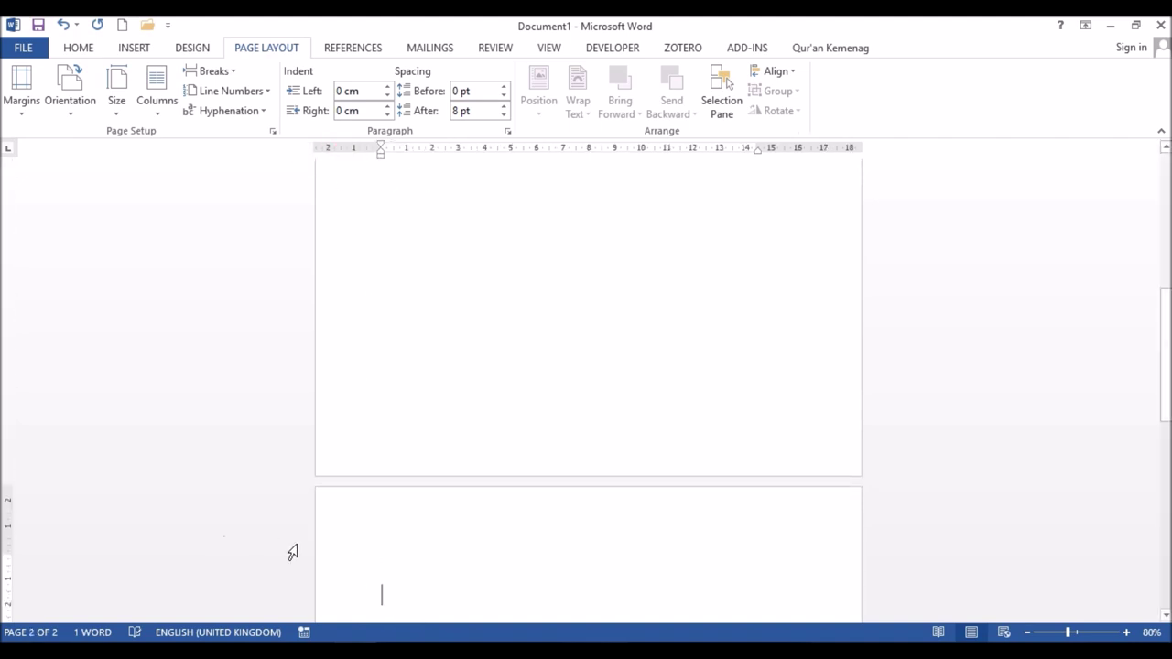
click(553, 271)
click(415, 174)
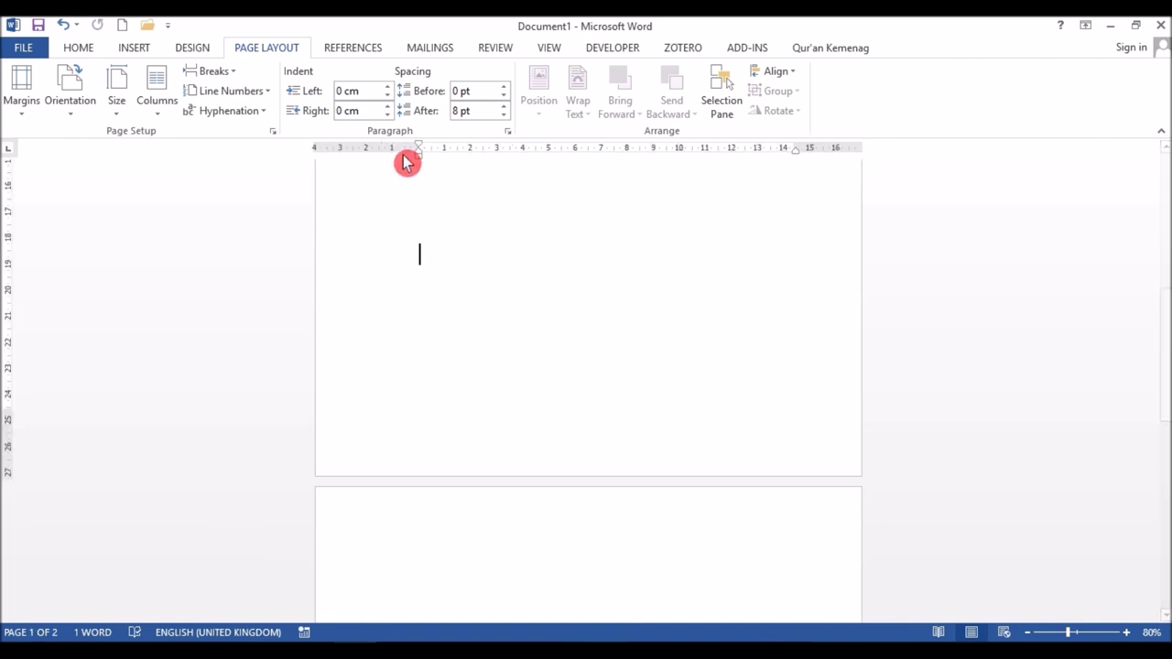
click(575, 556)
text(MEMBUAT MARGIN)
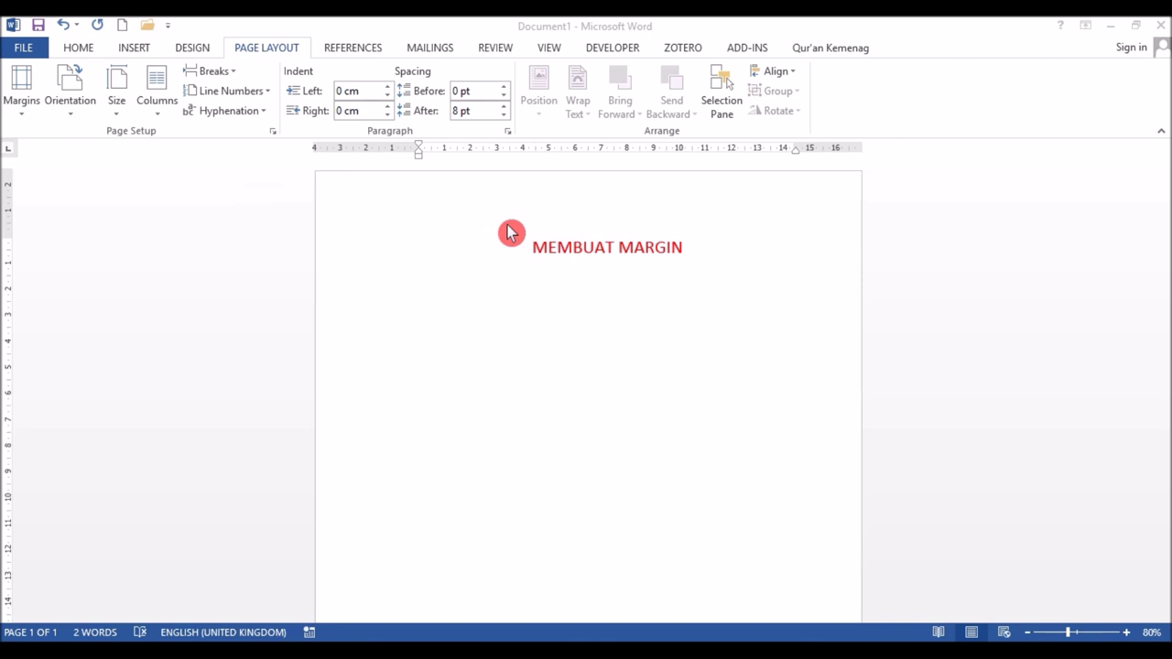
Insert the Facet (Even Page) header from the Insert Header gallery
click(149, 57)
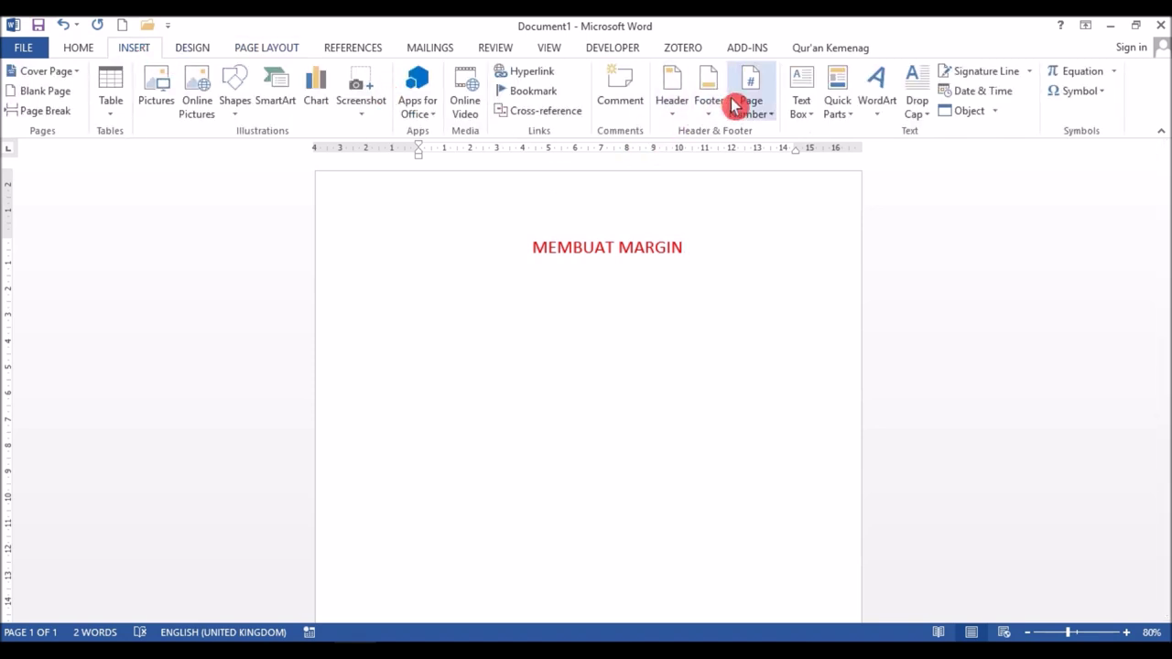
click(679, 123)
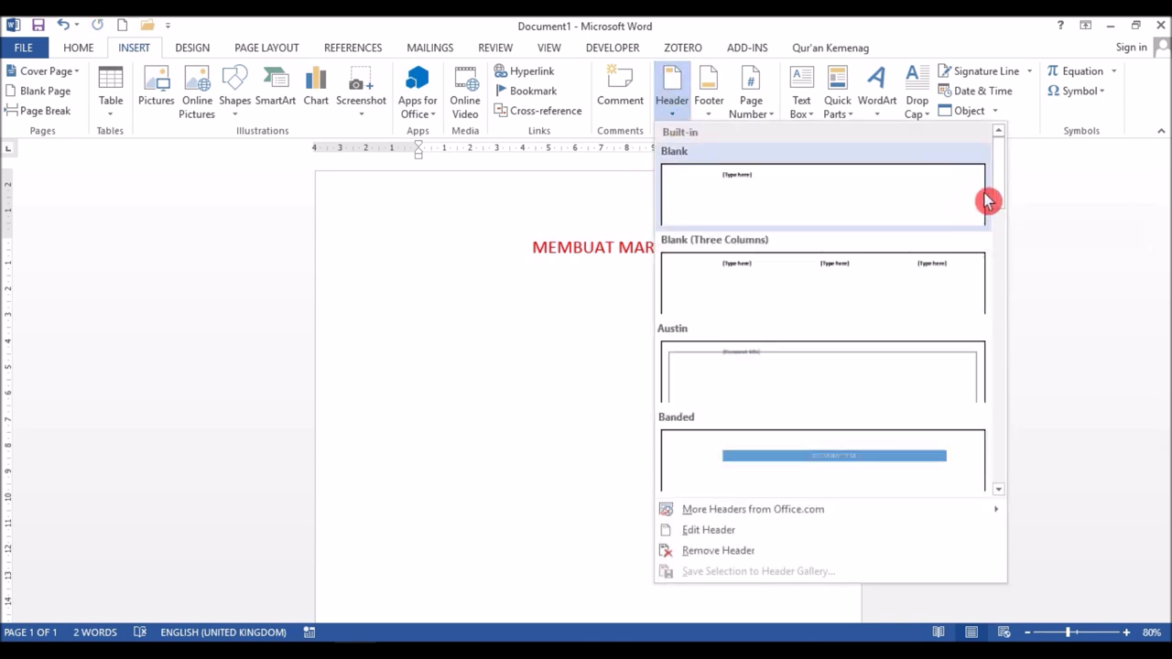
drag(1001, 191, 1009, 261)
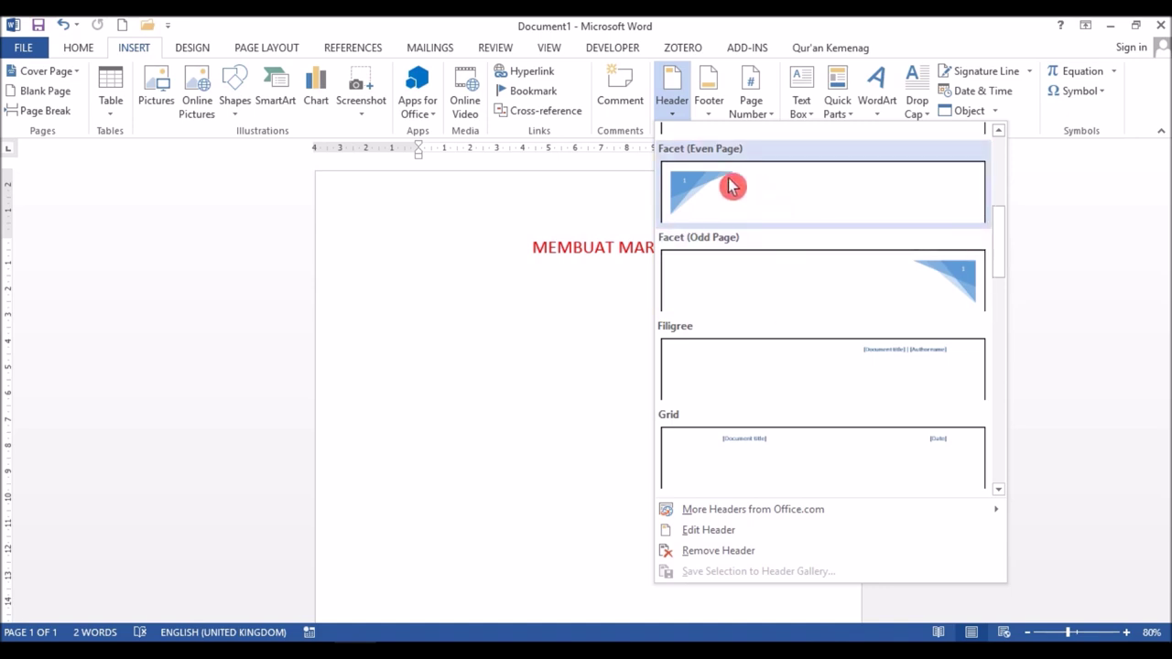
click(731, 186)
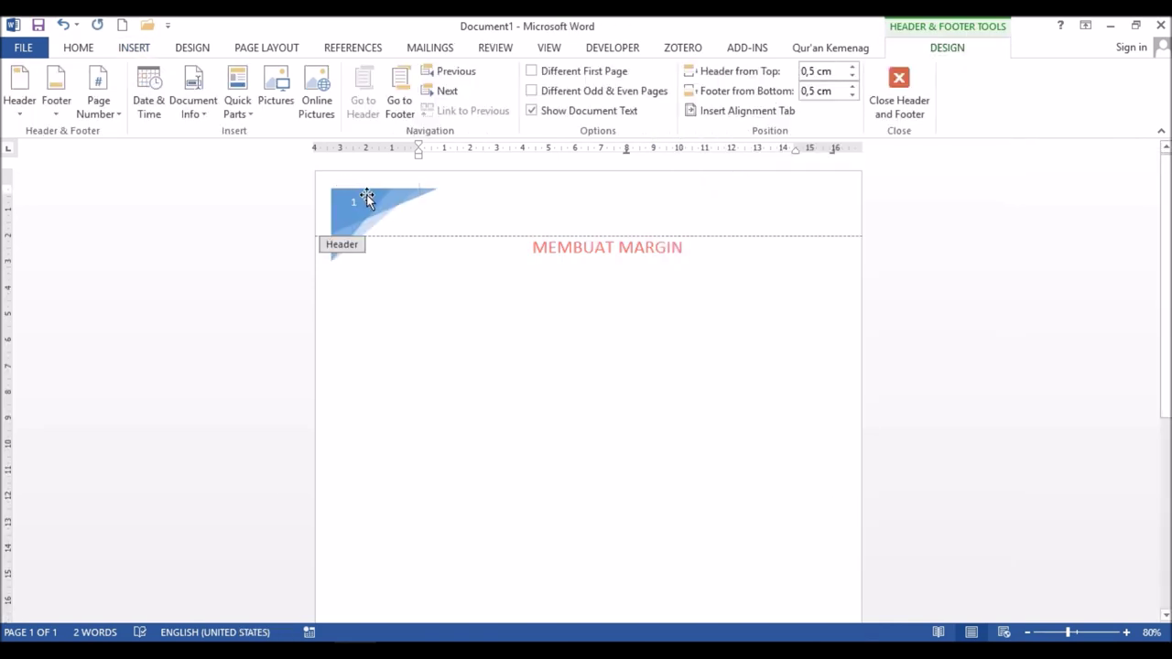
Close header editing and add blank lines until the document spans three pages
click(521, 314)
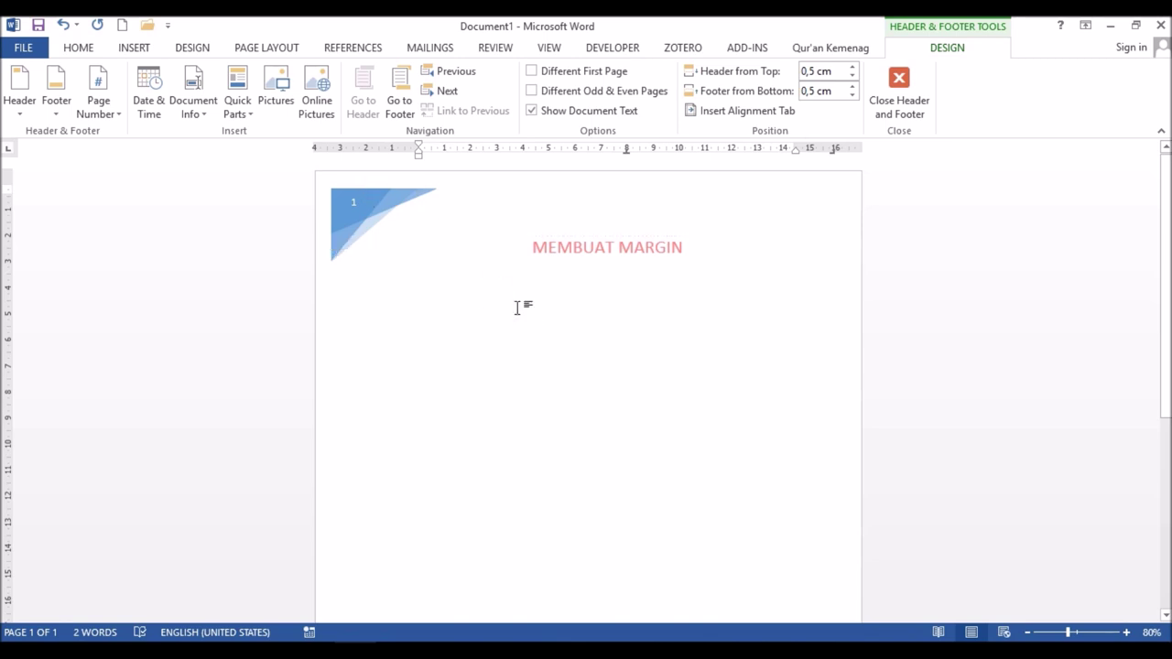
click(1165, 262)
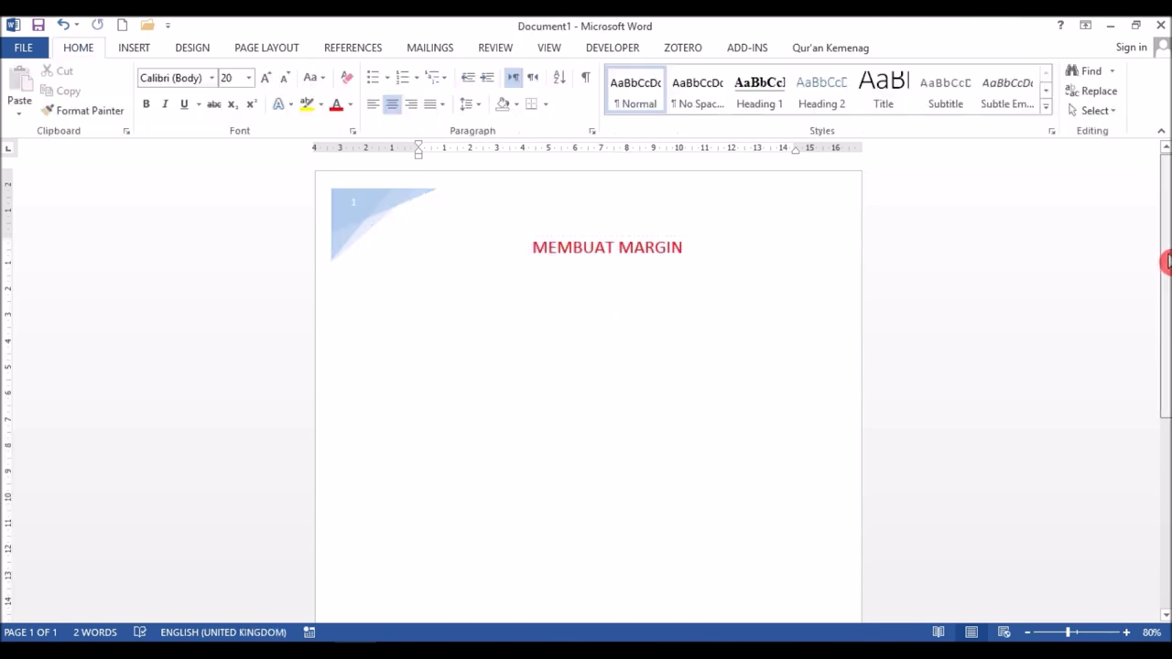
mouse_move(1165, 262)
mouse_down()
mouse_move(1167, 437)
mouse_move(1152, 301)
mouse_up()
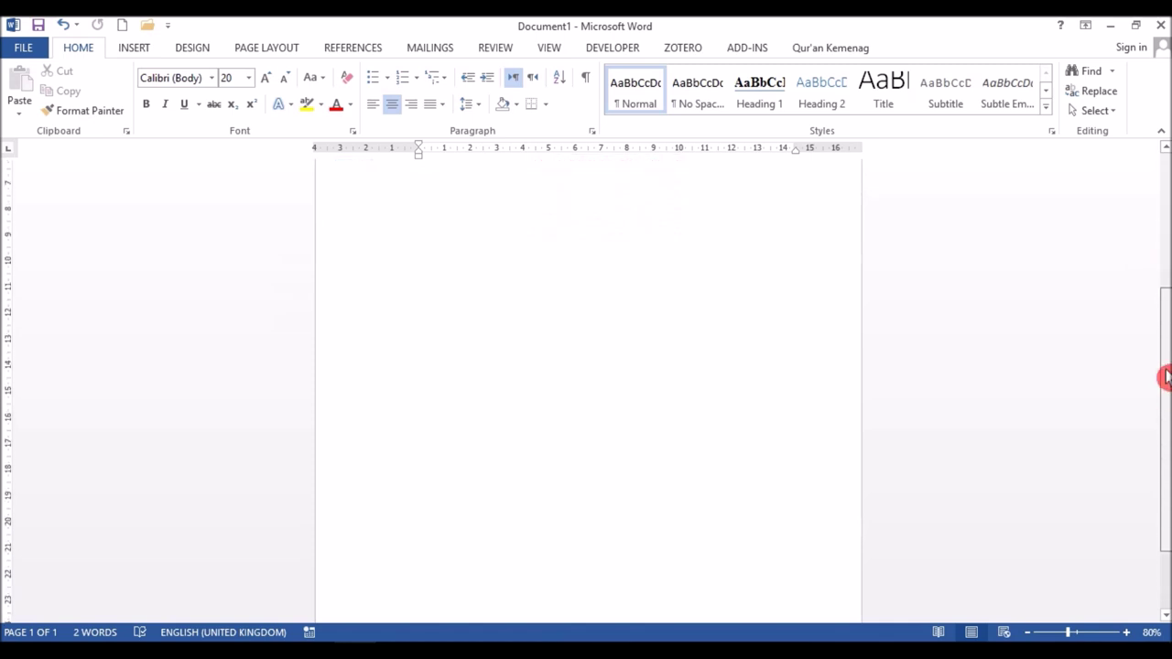
key(Return)
key(Return)
key(Return)
key(Return)
key(Return)
key(Return)
key(Return)
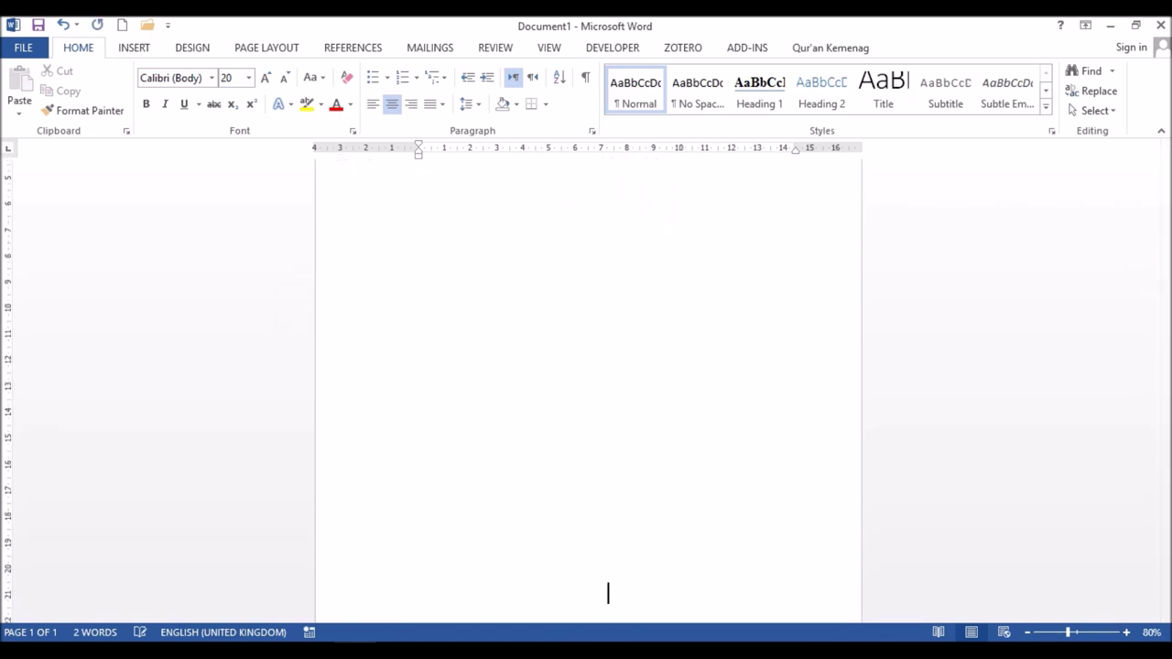
key(Return)
key(Return)
key(Return)
key(Return)
key(Return)
key(Return)
key(Return)
key(Return)
key(Return)
key(Return)
key(Return)
key(Return)
key(Return)
key(Return)
key(Return)
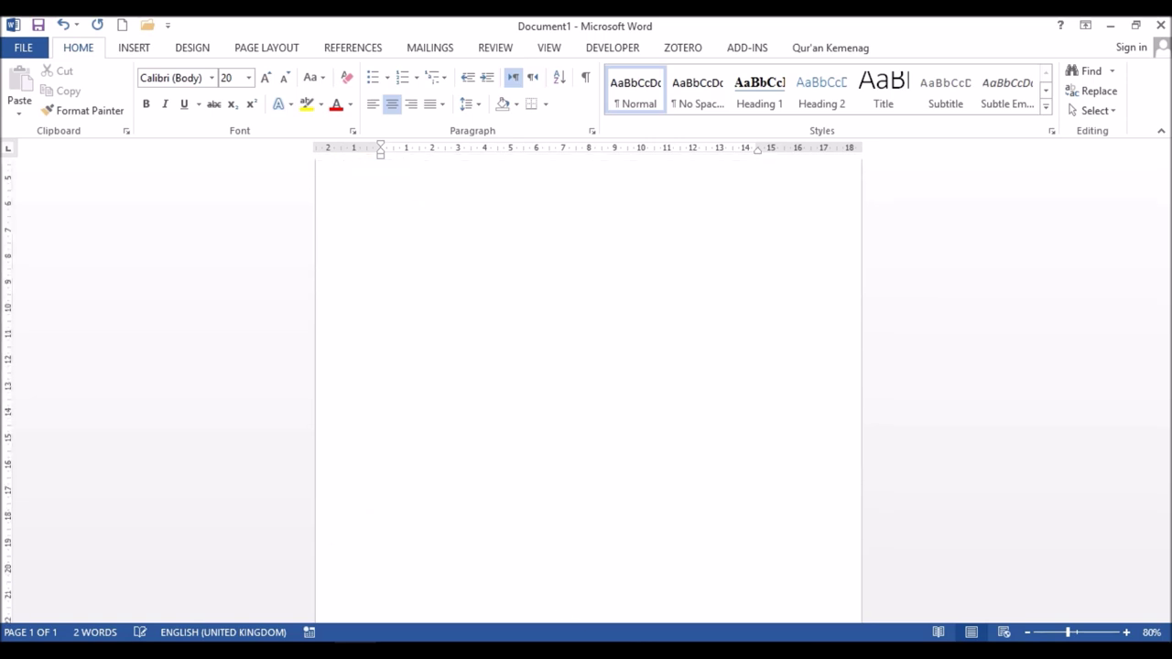
key(Return)
key(Return)
key(Return)
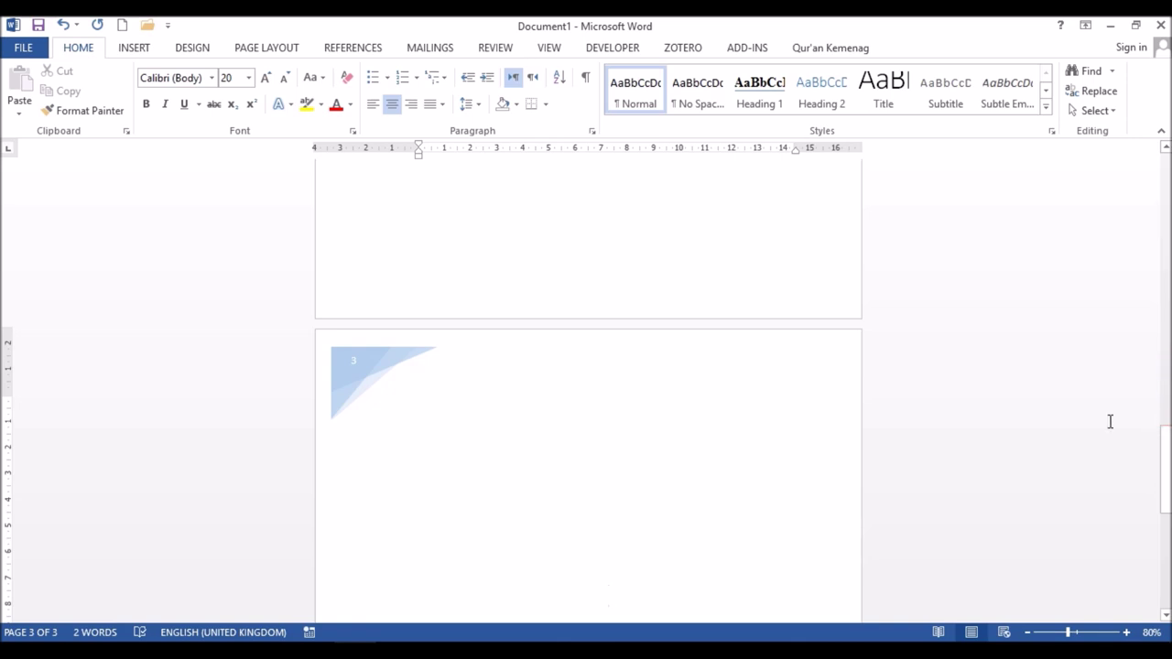
click(292, 54)
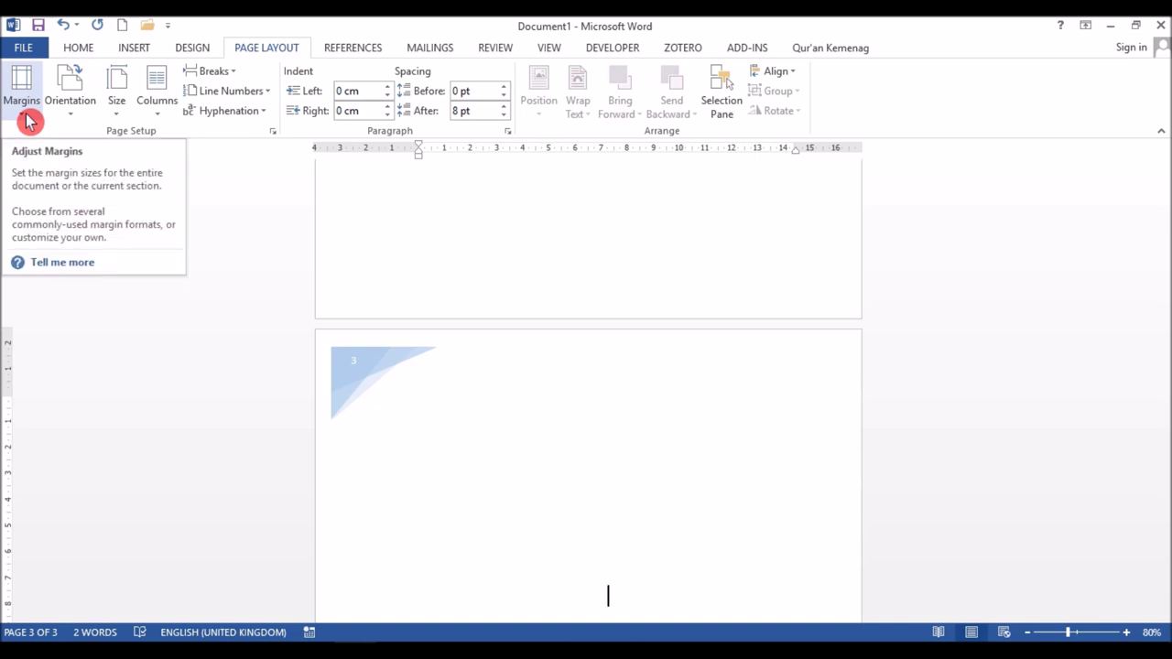
Enable Different odd and even headers for the whole document in Page Setup
click(28, 121)
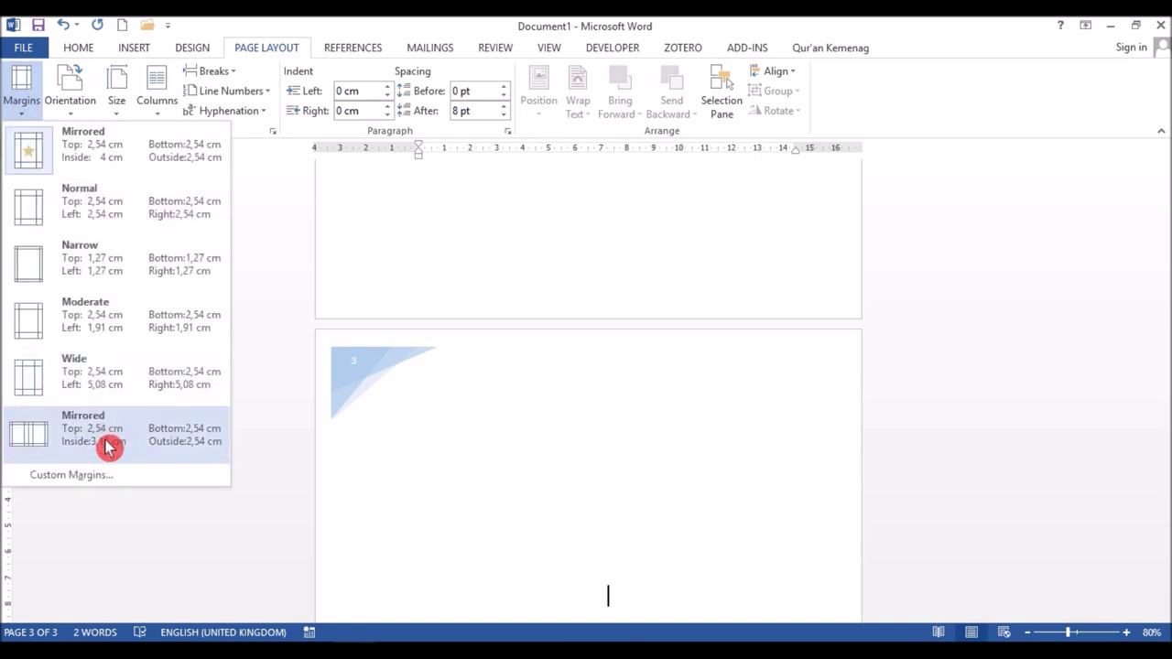
click(96, 477)
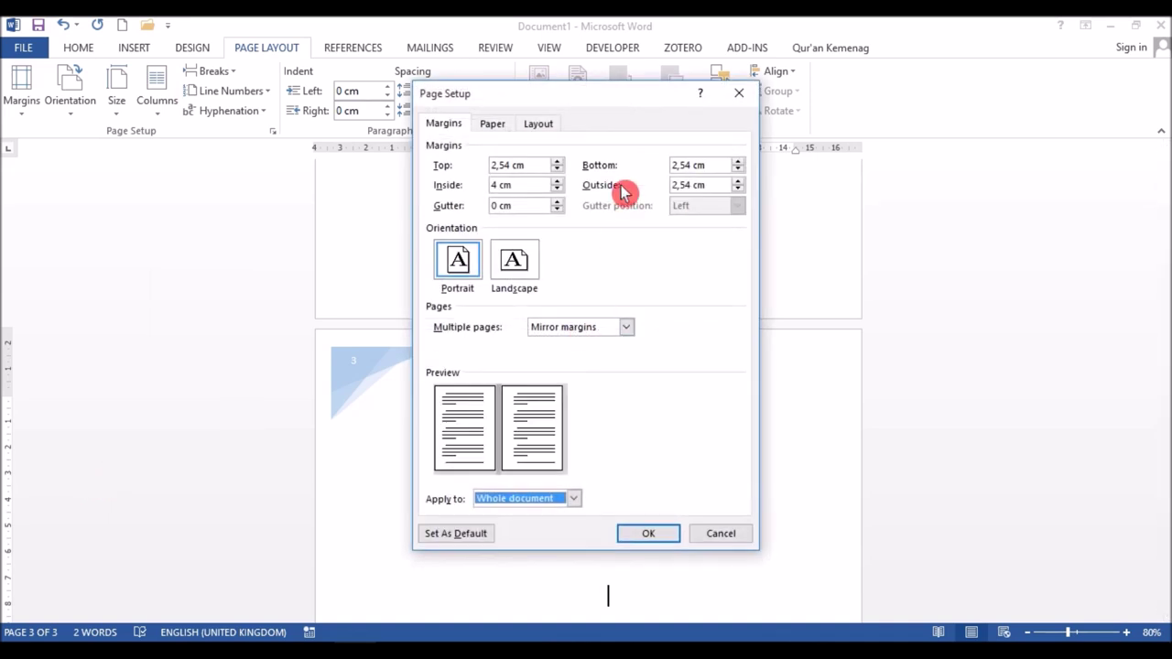
click(552, 126)
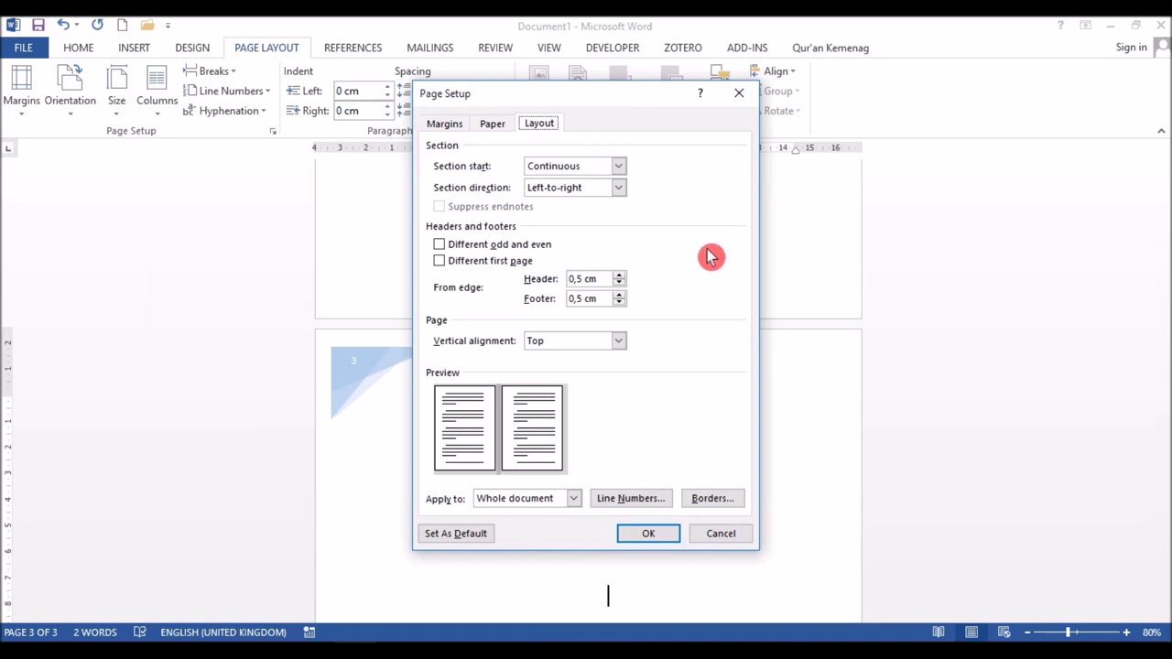
click(447, 247)
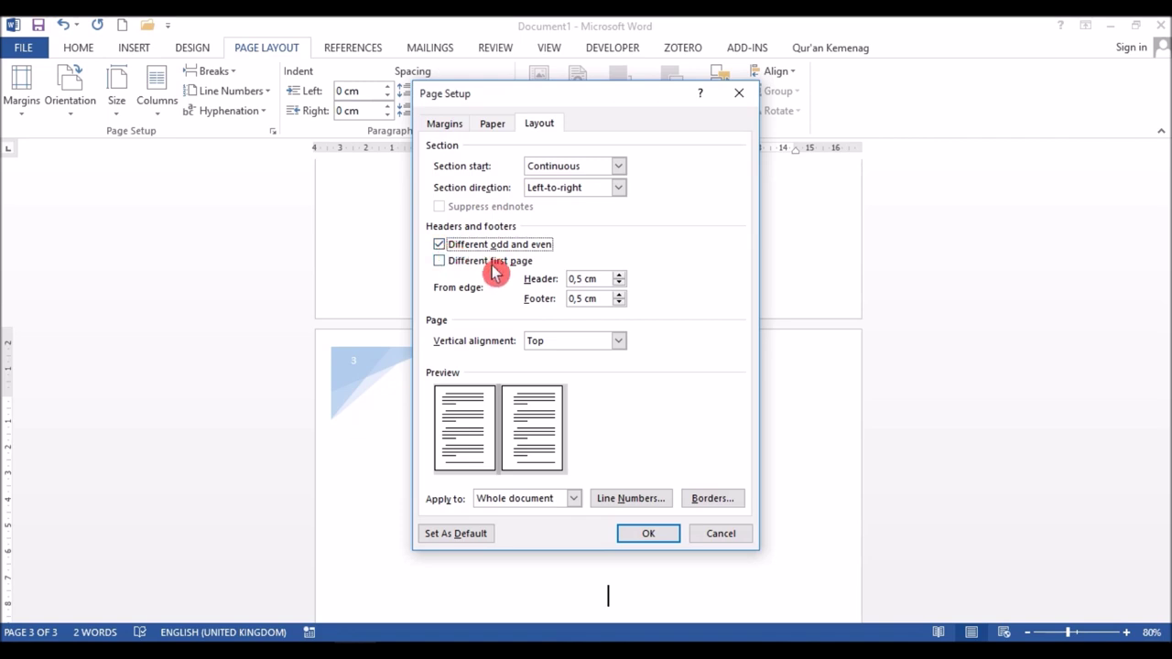
click(660, 540)
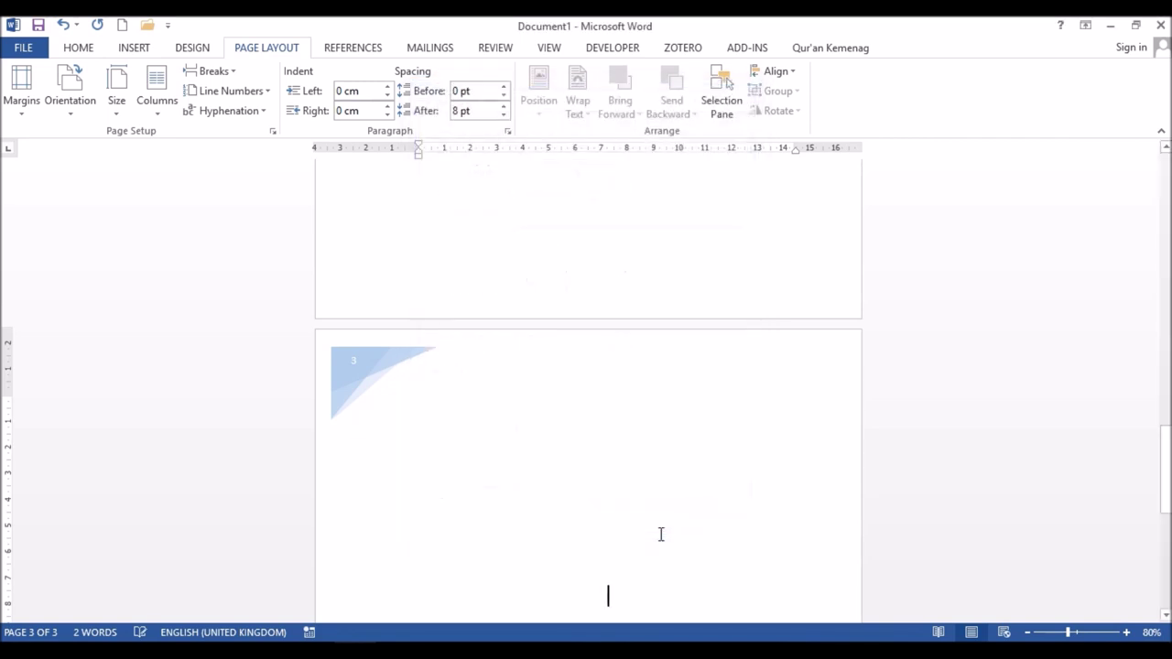
drag(1164, 495, 1144, 329)
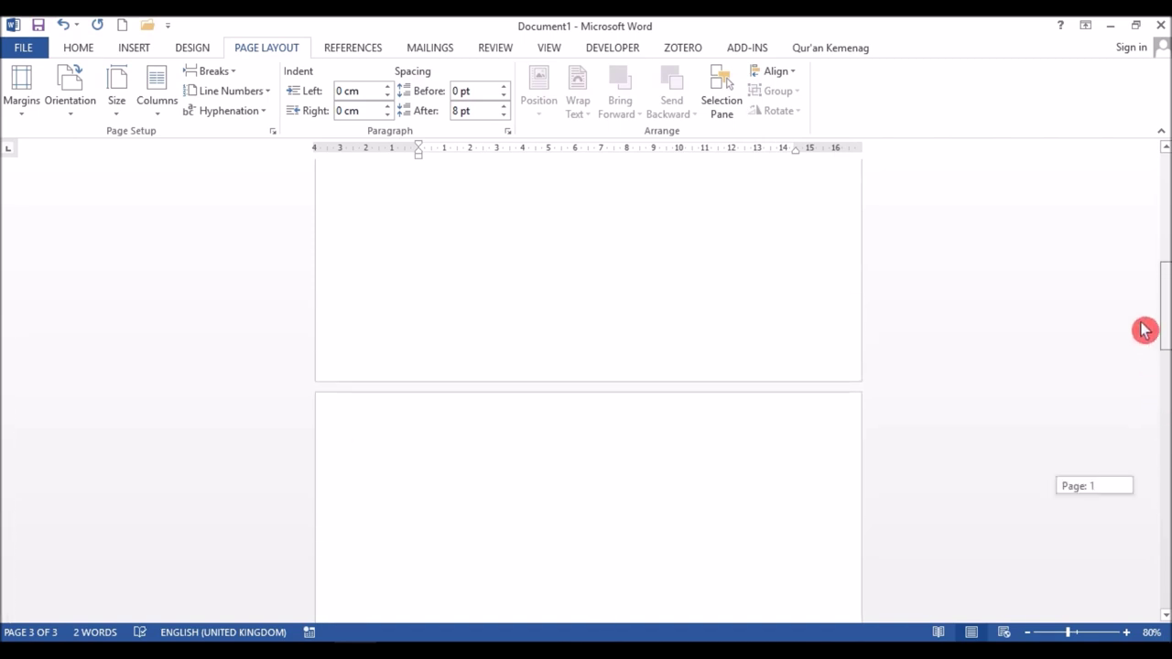
Scroll back up to page 2 and open its empty even-page header for editing
drag(1144, 330, 1144, 348)
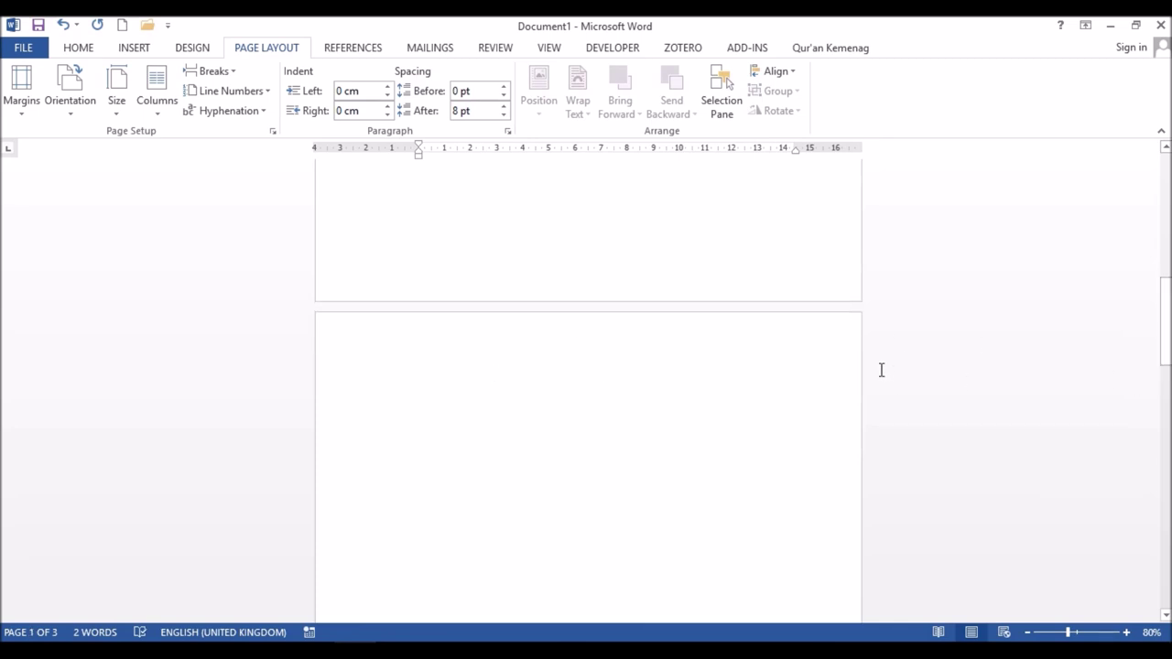
mouse_move(1165, 324)
mouse_down()
mouse_move(1160, 193)
mouse_move(1168, 337)
mouse_up()
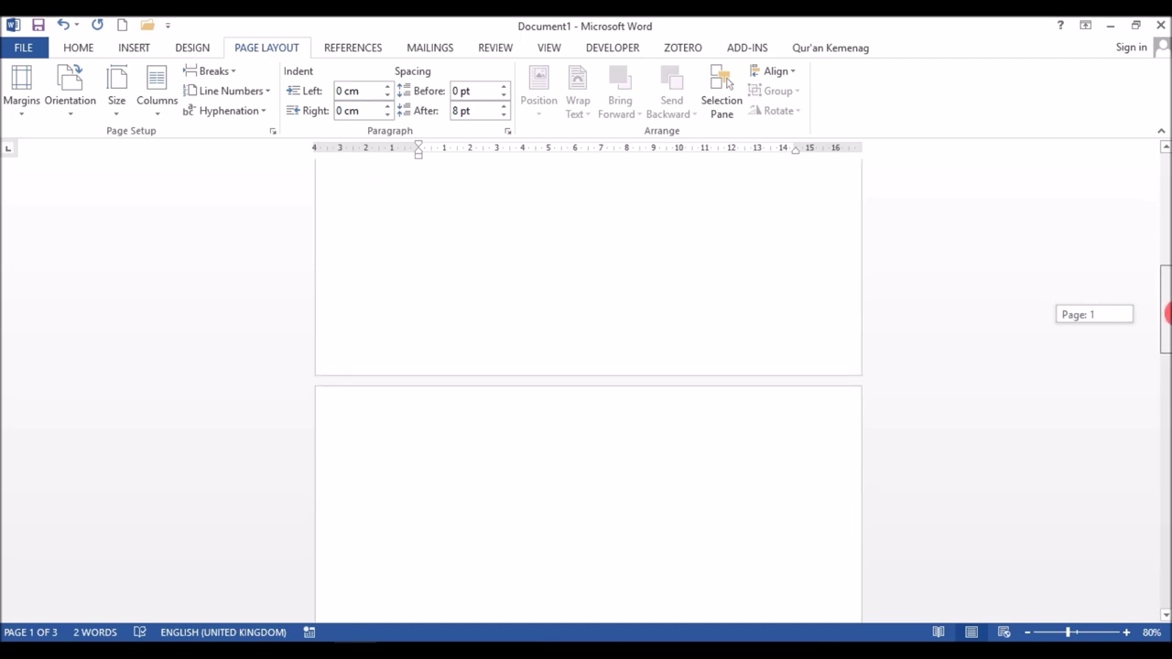
click(688, 379)
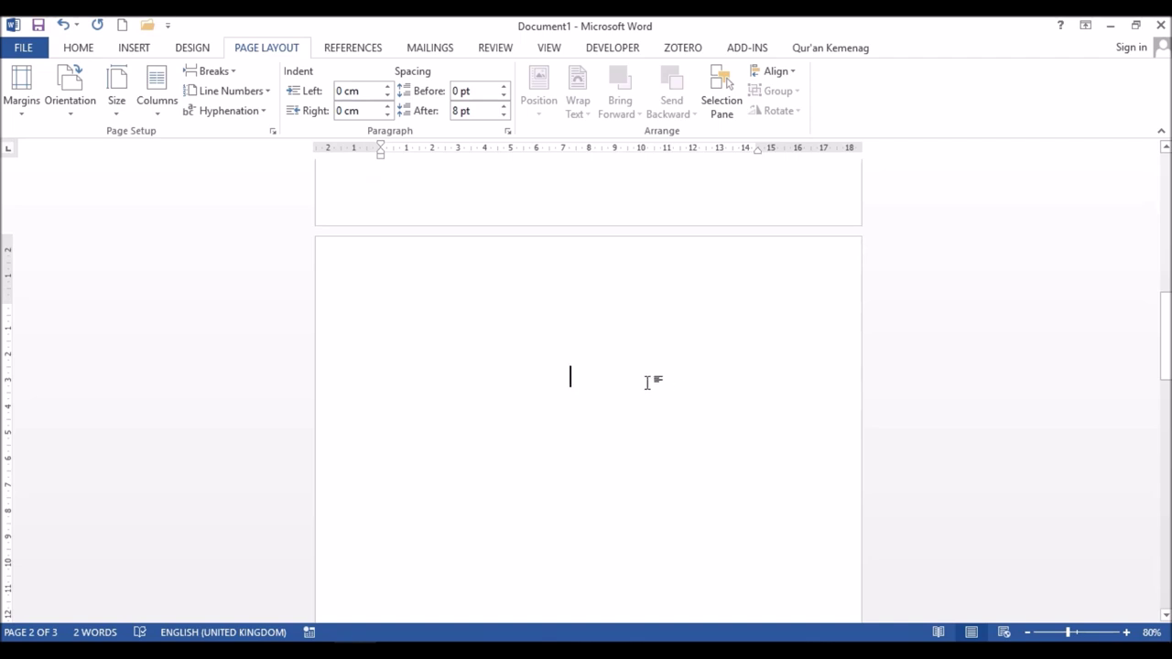
double_click(653, 258)
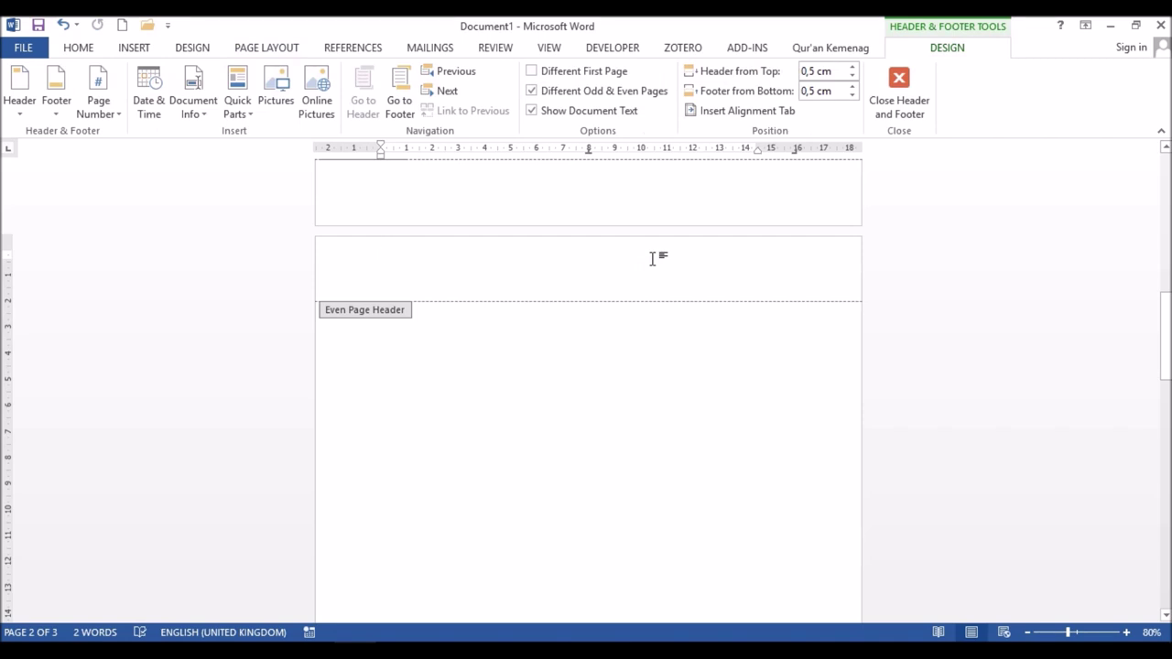
Insert the Facet (Odd Page) header design on page 2, showing the numbered corner graphic 2
click(138, 52)
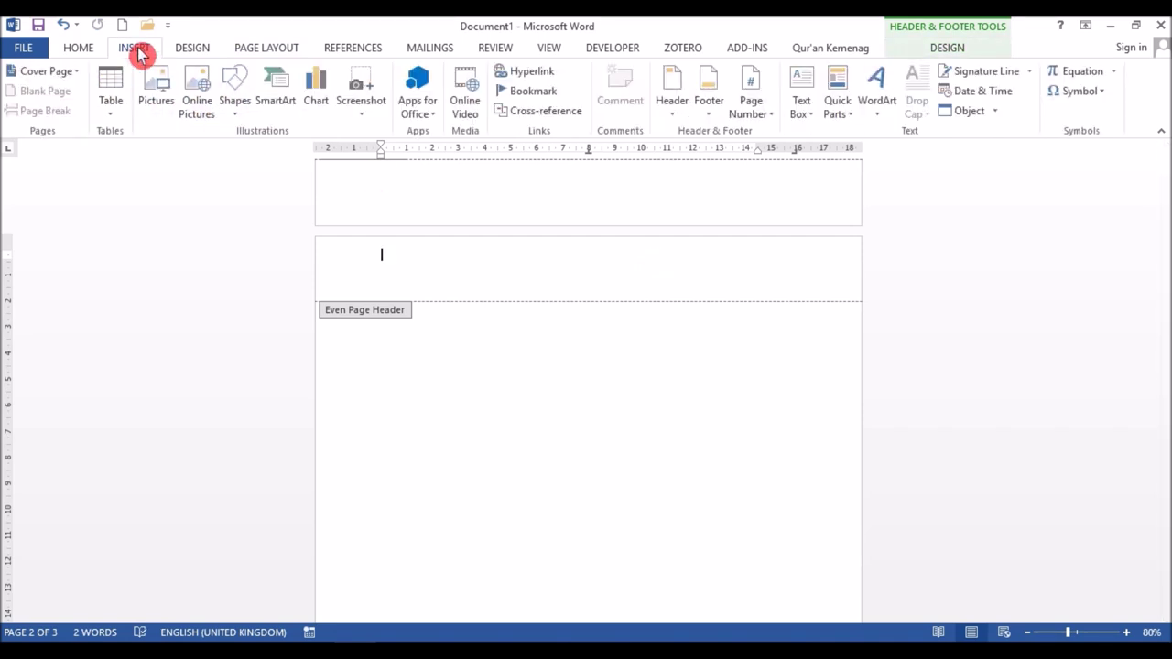
click(681, 120)
drag(1005, 192, 1011, 262)
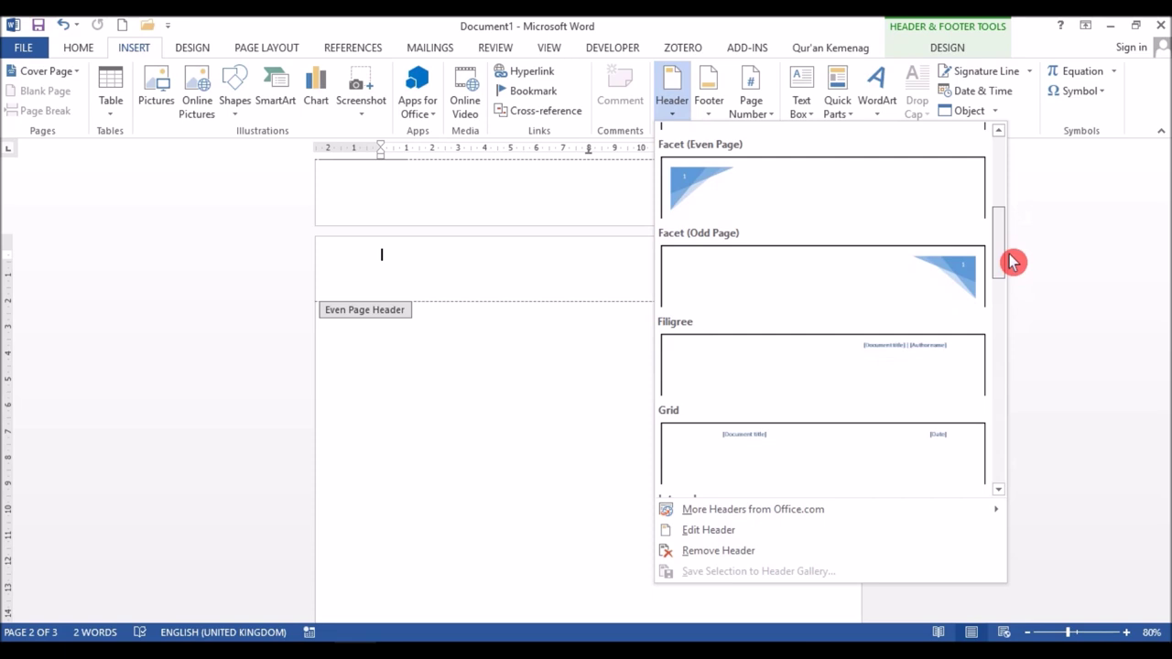
click(944, 276)
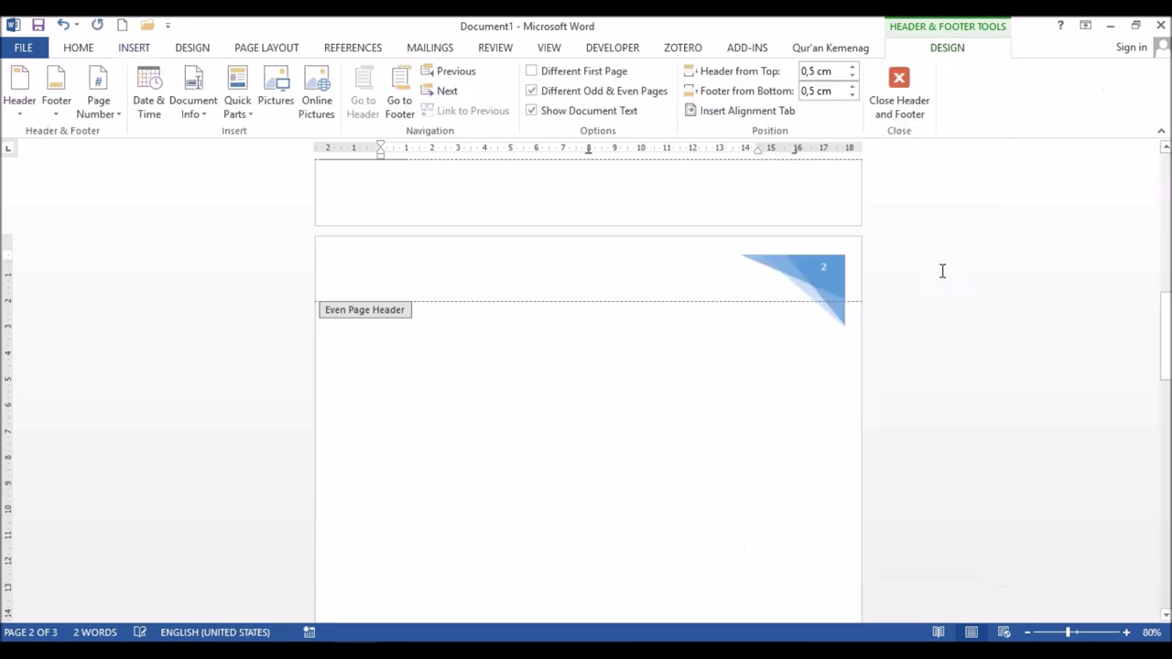
drag(1164, 320, 1159, 187)
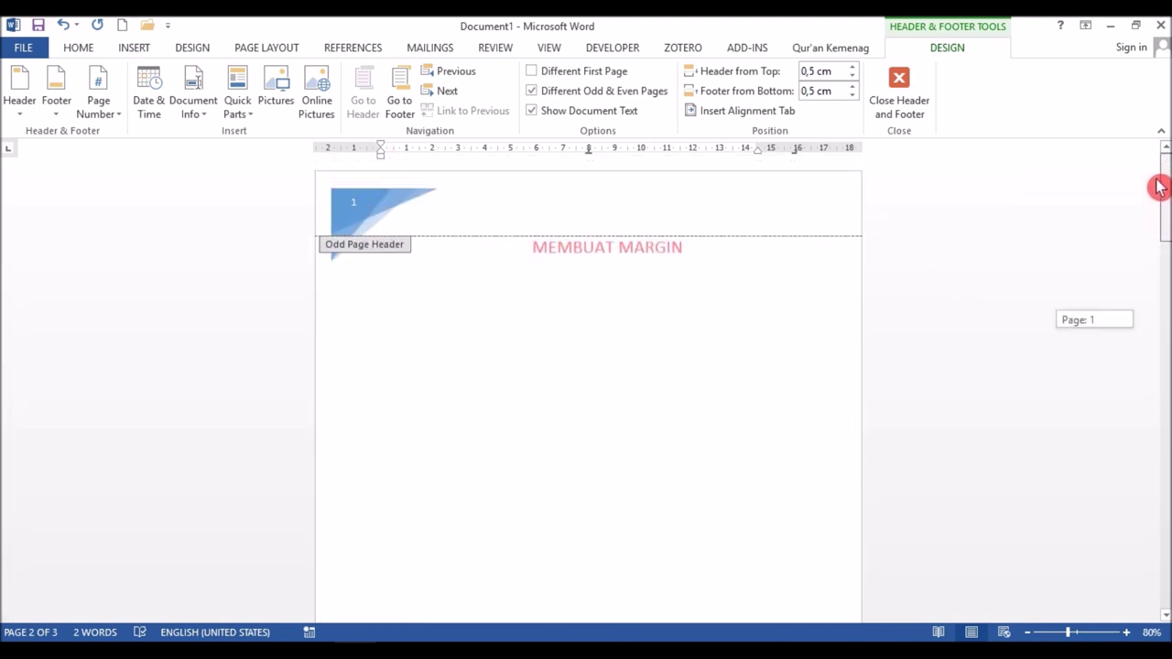
Close header editing and insert a page break after page 3 to create page 4
drag(1159, 187, 1168, 499)
double_click(659, 429)
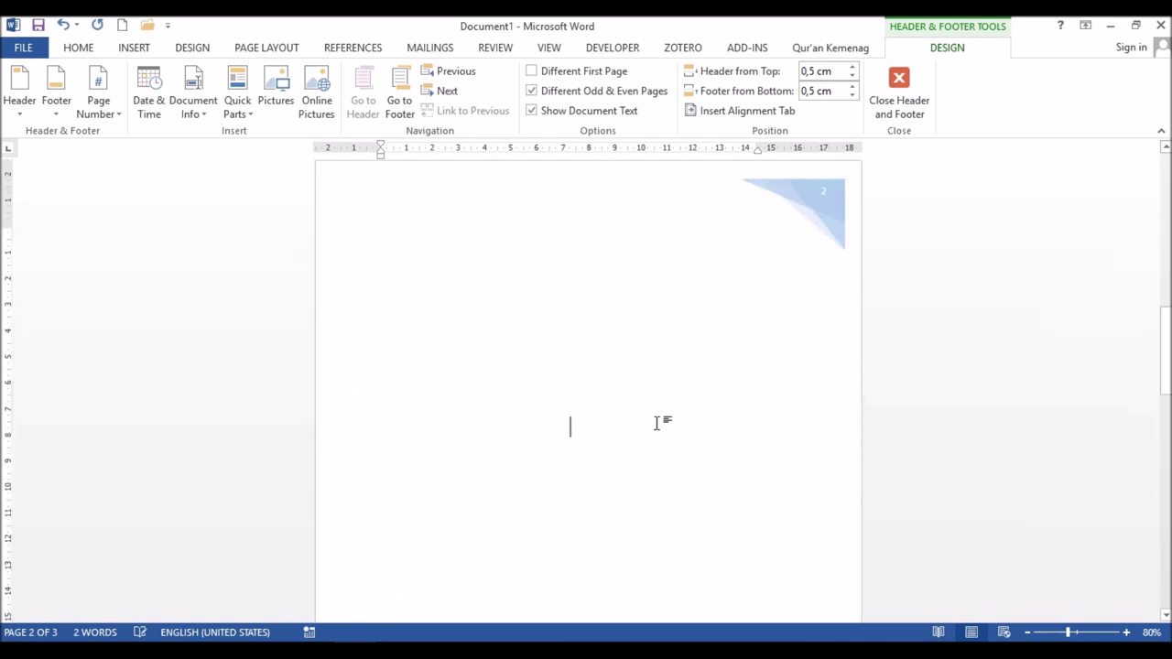
drag(1167, 355, 1163, 488)
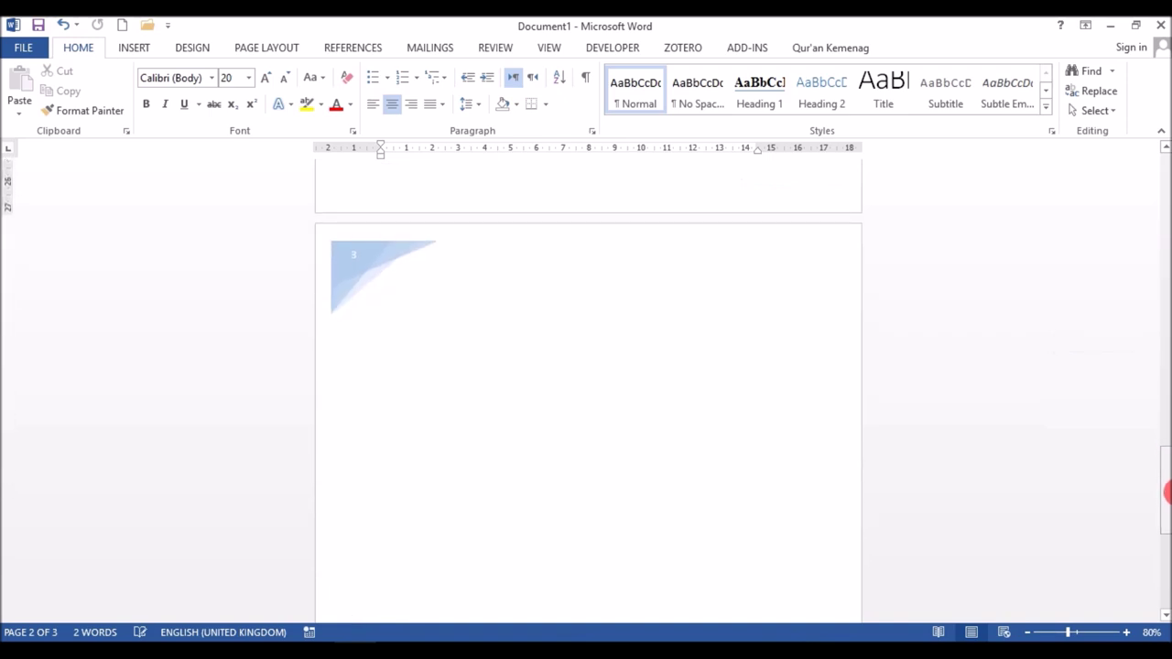
click(607, 486)
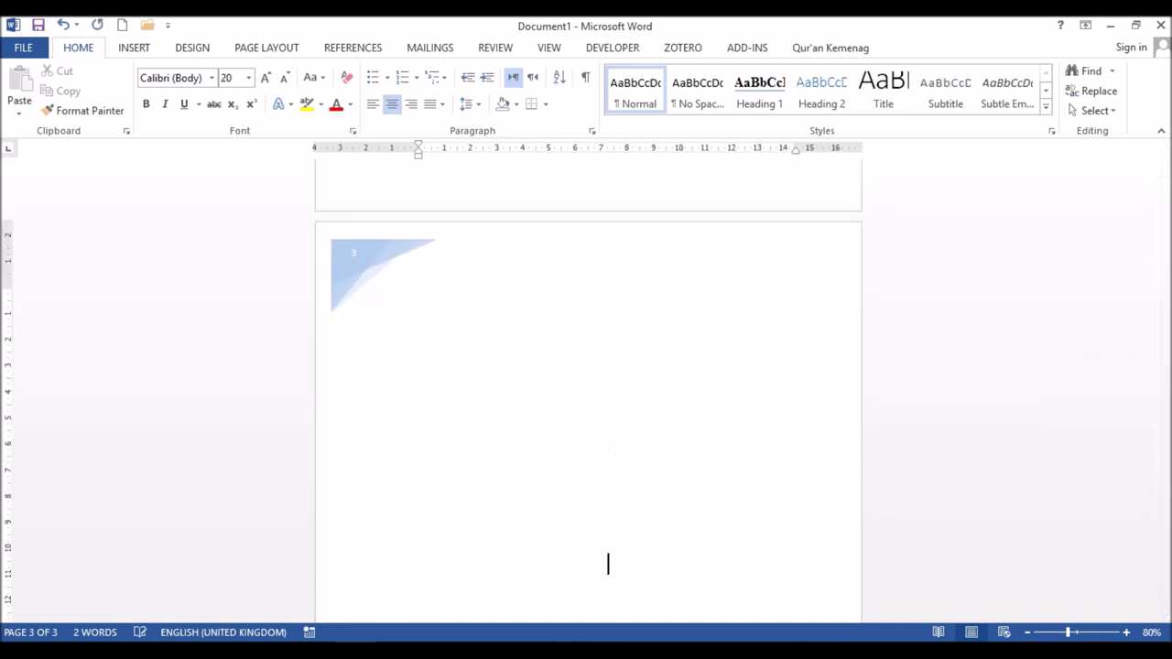
scroll(608, 619, down, 4)
key(ctrl+Return)
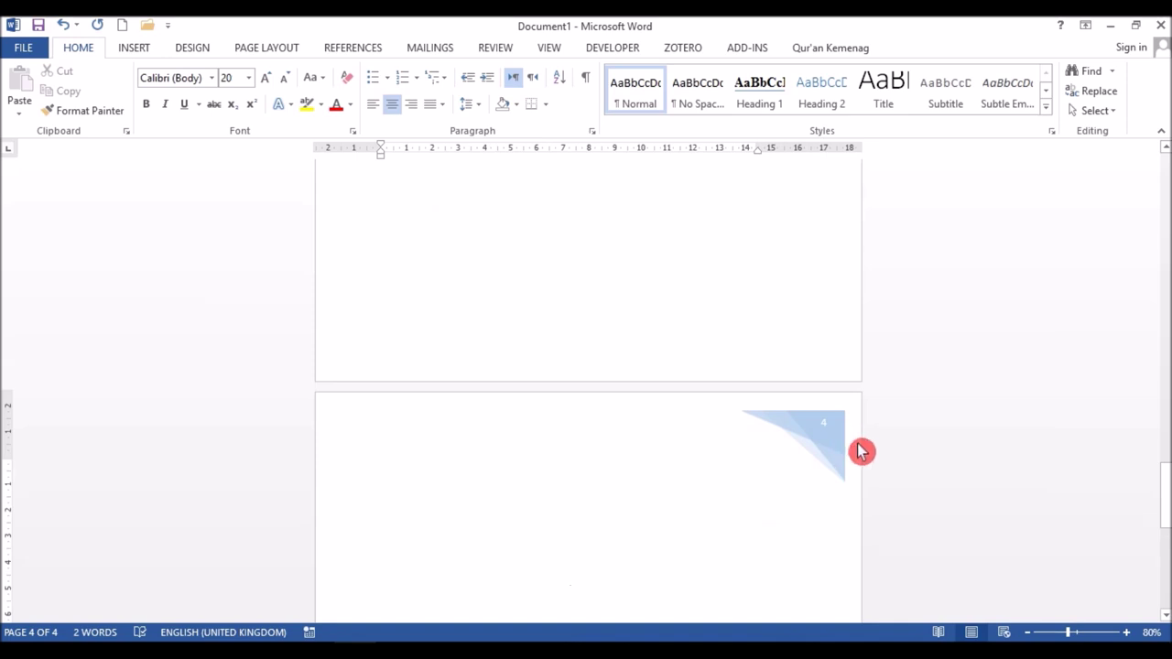
Return to page 1 and reopen its header for editing
click(1049, 413)
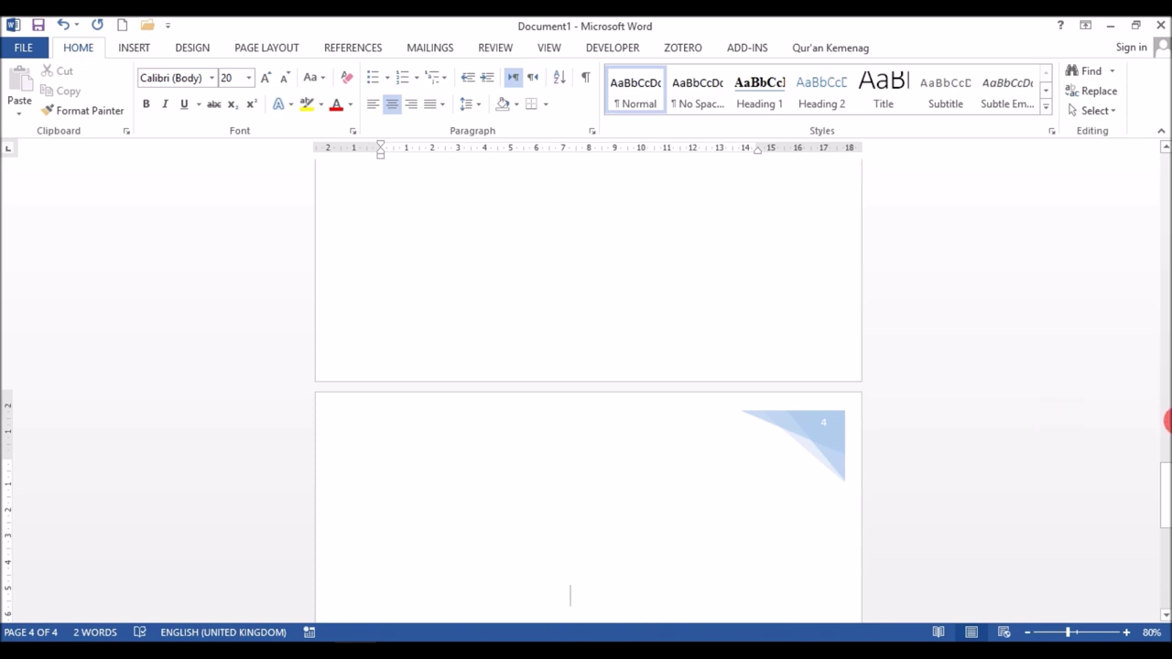
drag(1165, 510, 1150, 191)
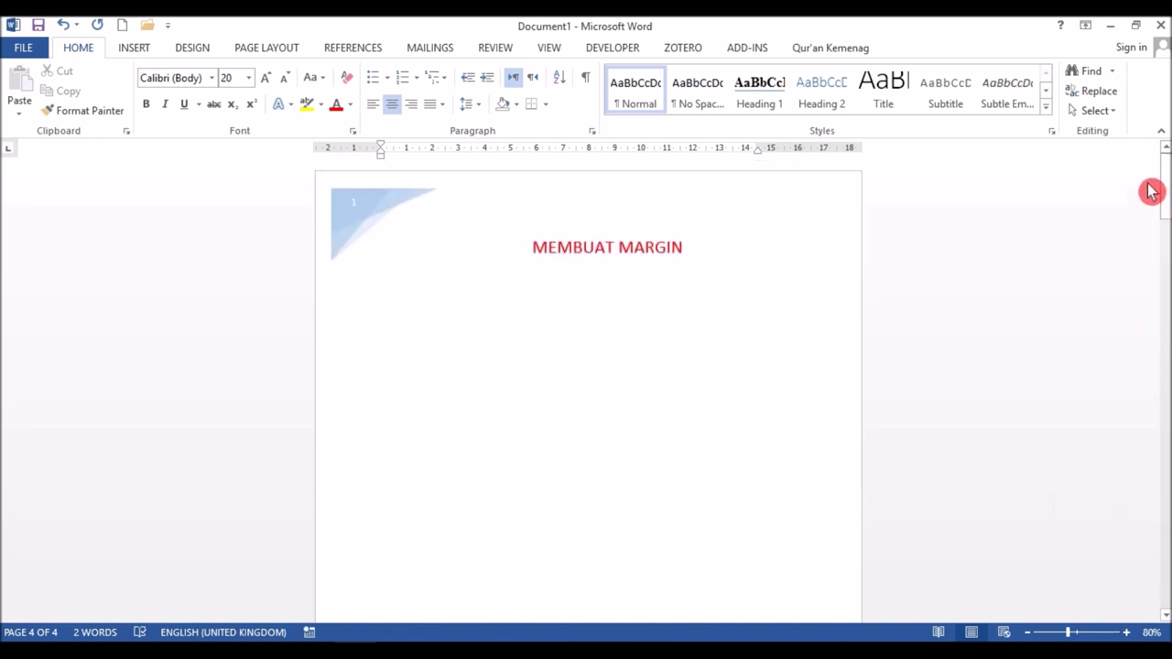
double_click(717, 210)
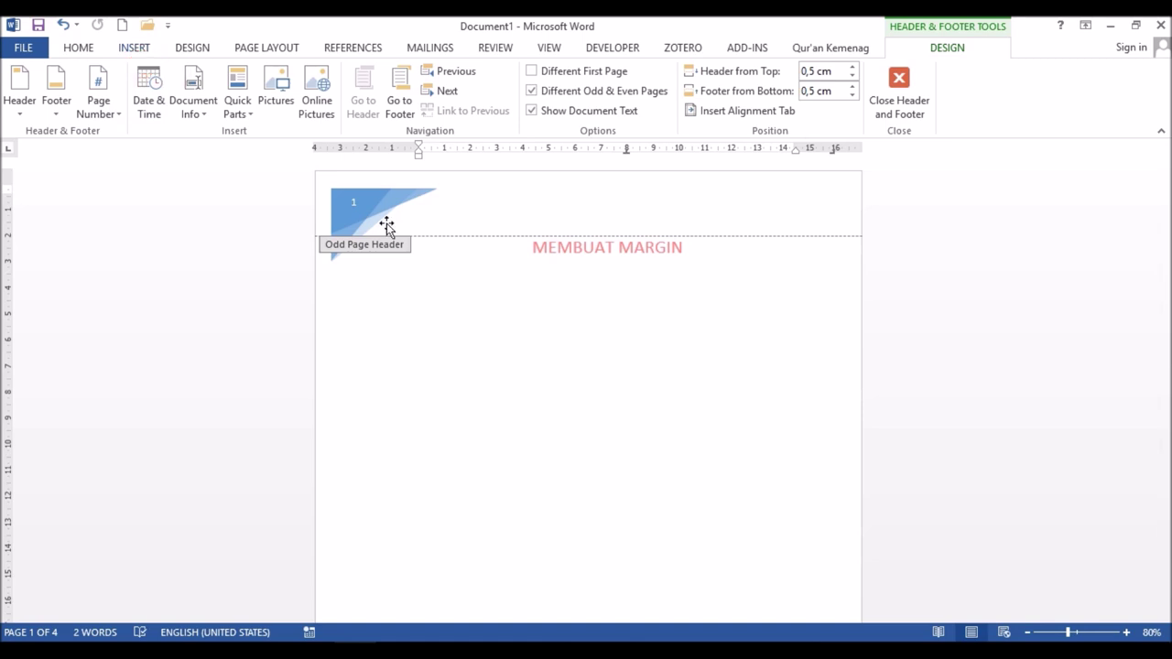
Remove page 1's Facet header graphic so it is empty, then pick the university logo file
click(137, 49)
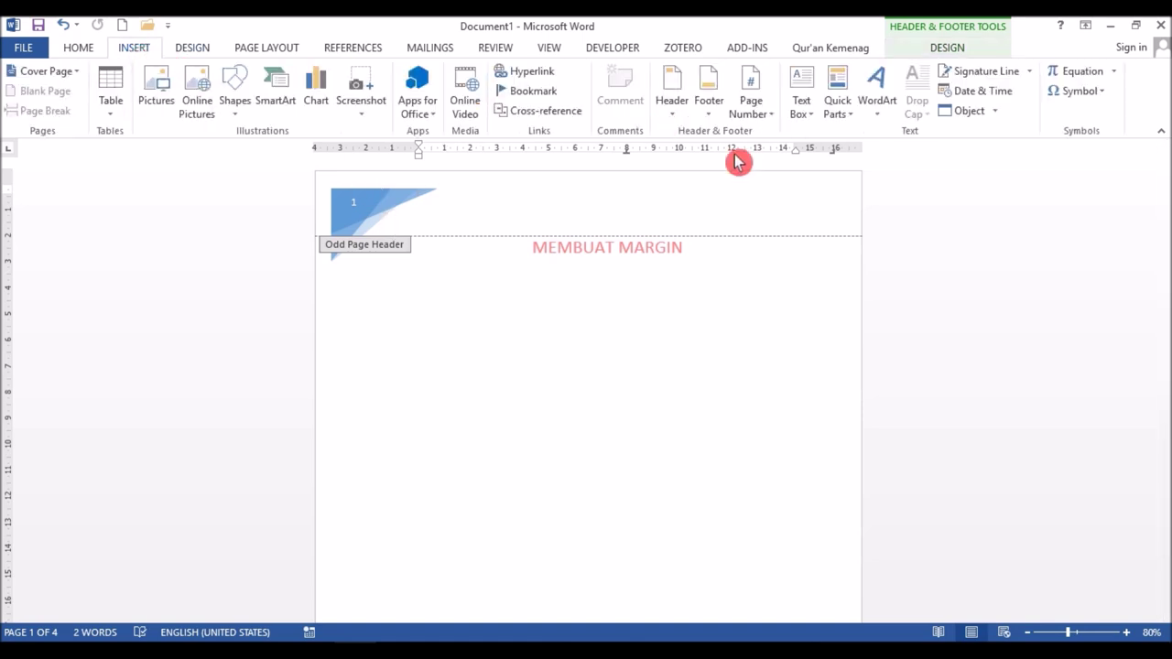
click(678, 126)
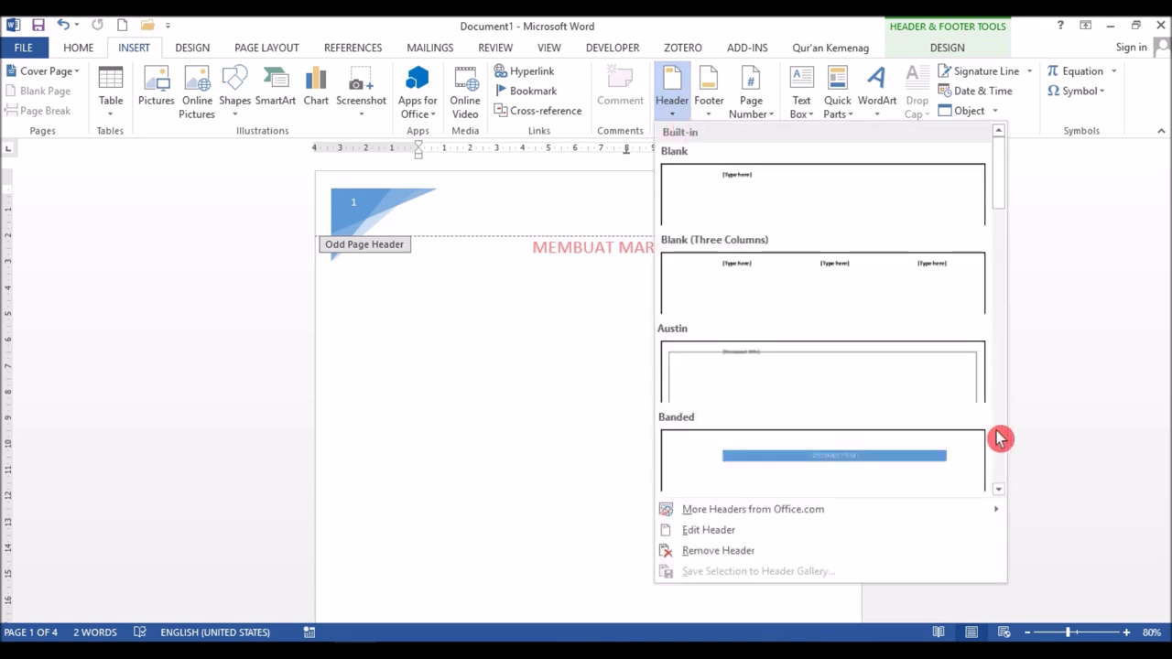
click(714, 550)
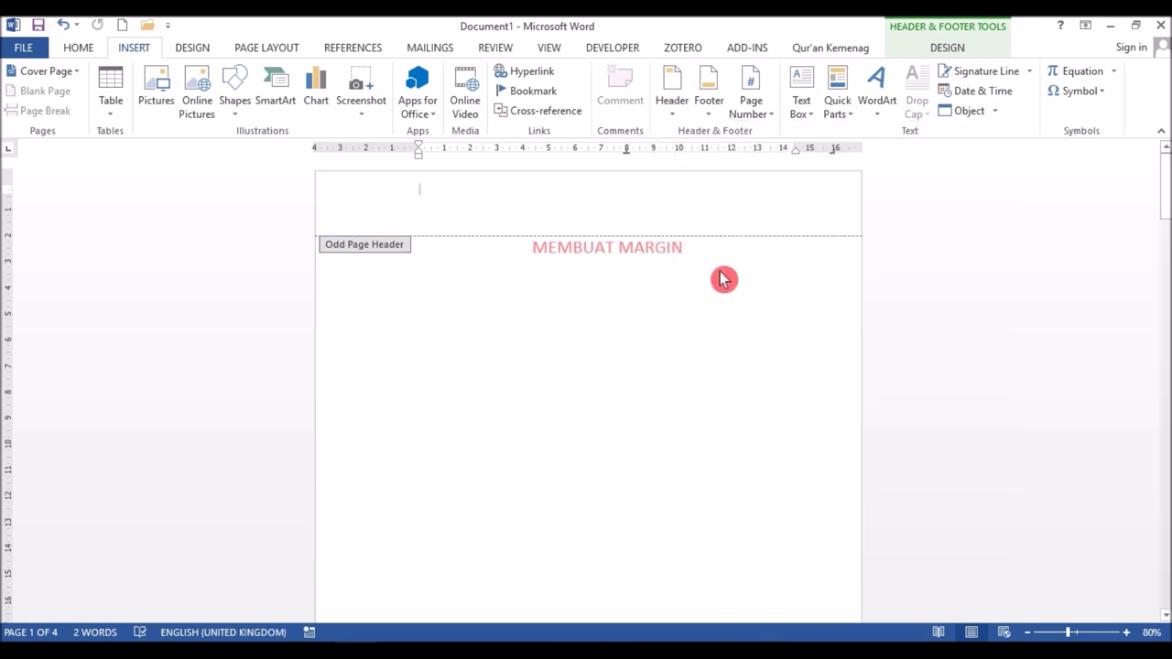
click(253, 50)
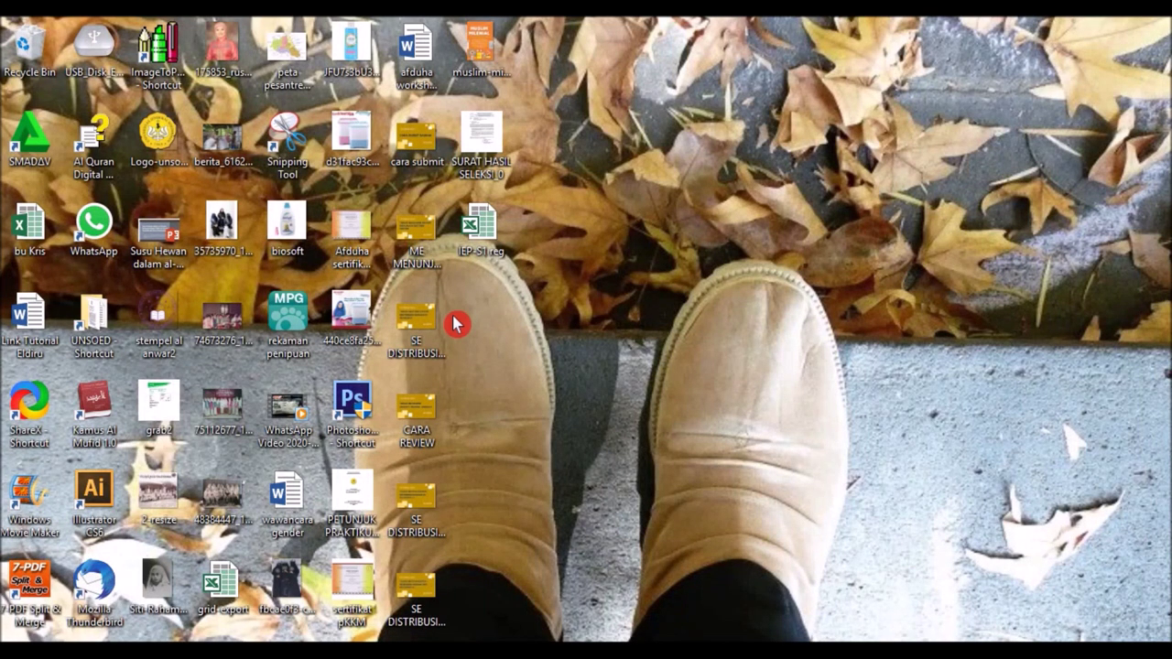
click(168, 147)
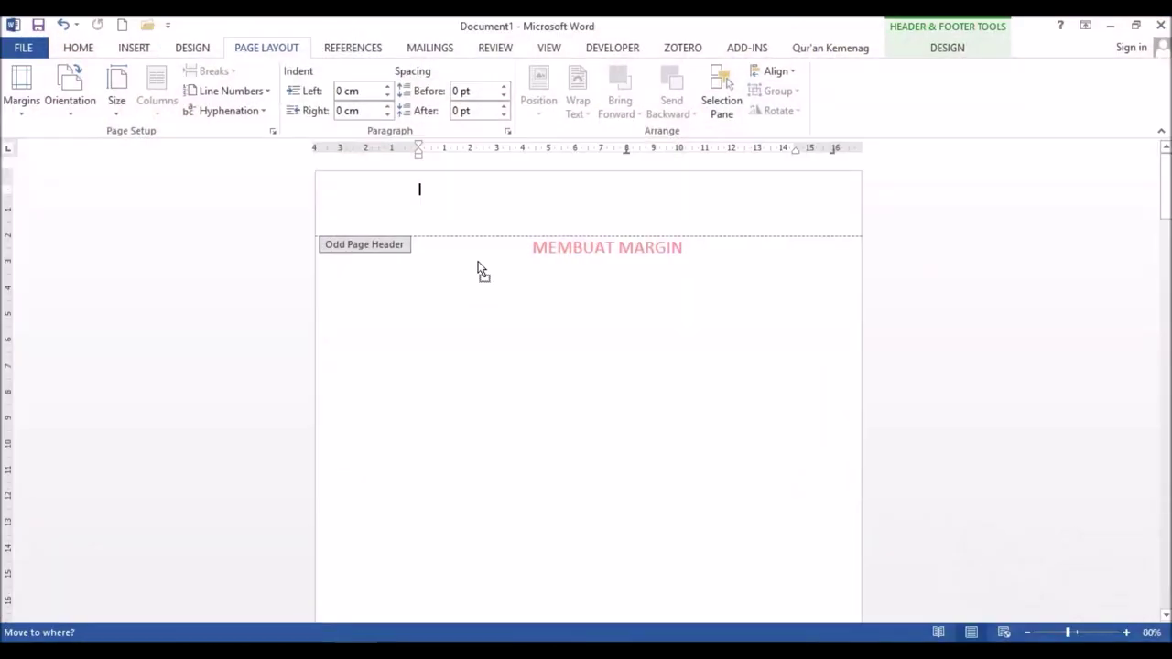
Paste the university logo into the header and shrink it to about a quarter size
key(ctrl+v)
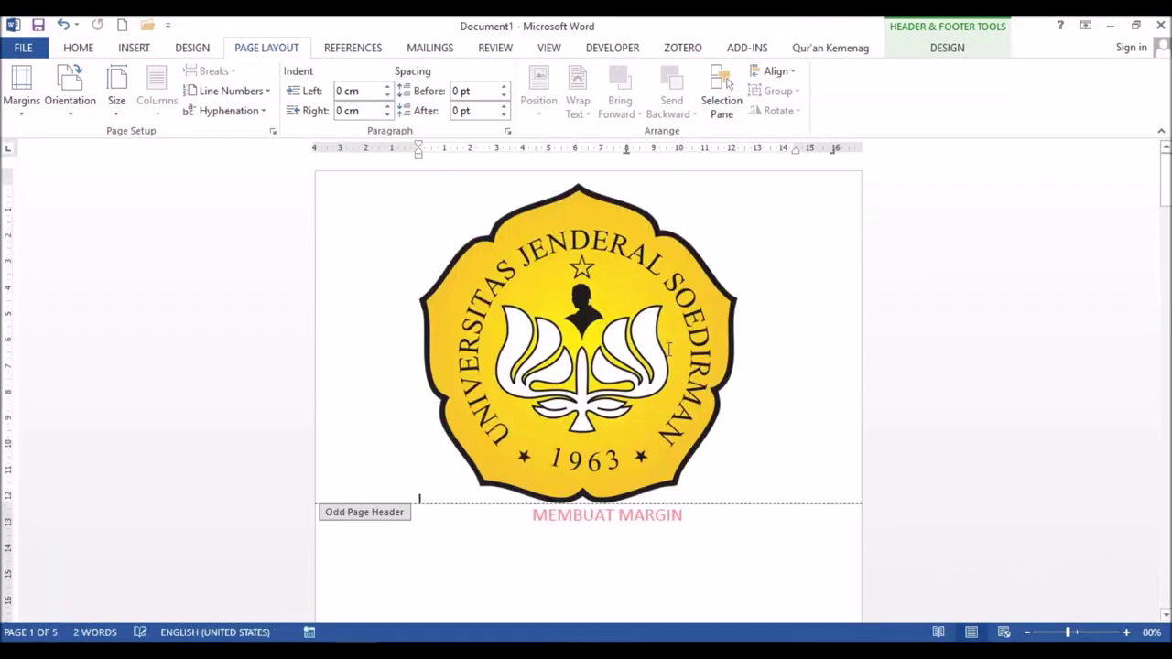
click(732, 230)
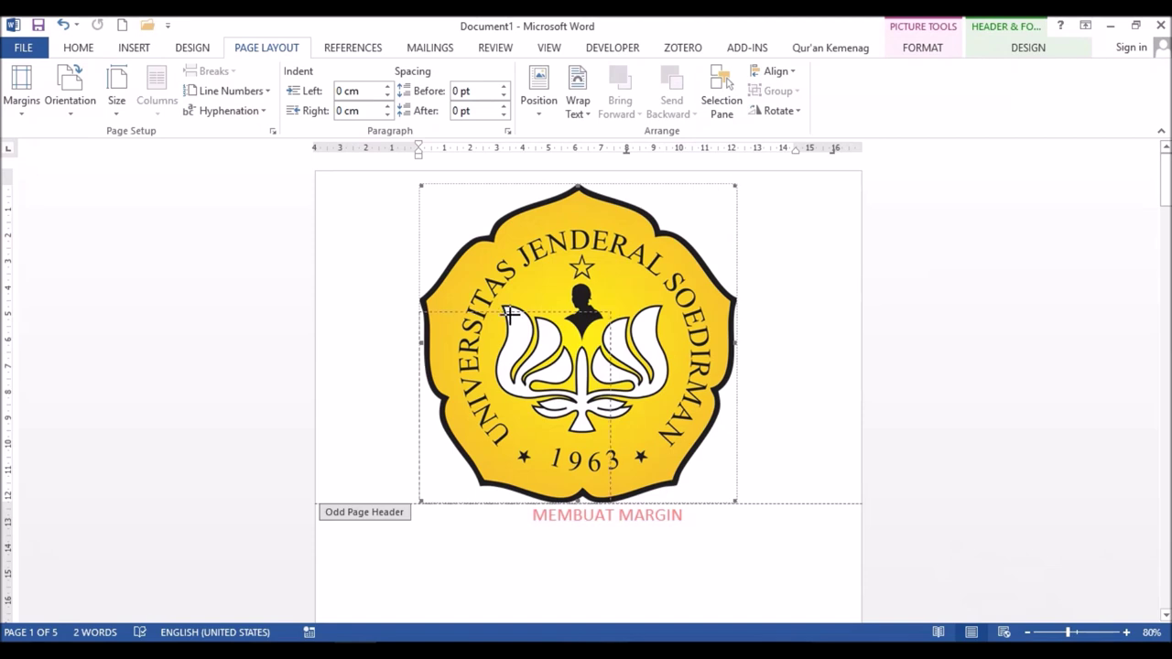
drag(499, 362, 502, 366)
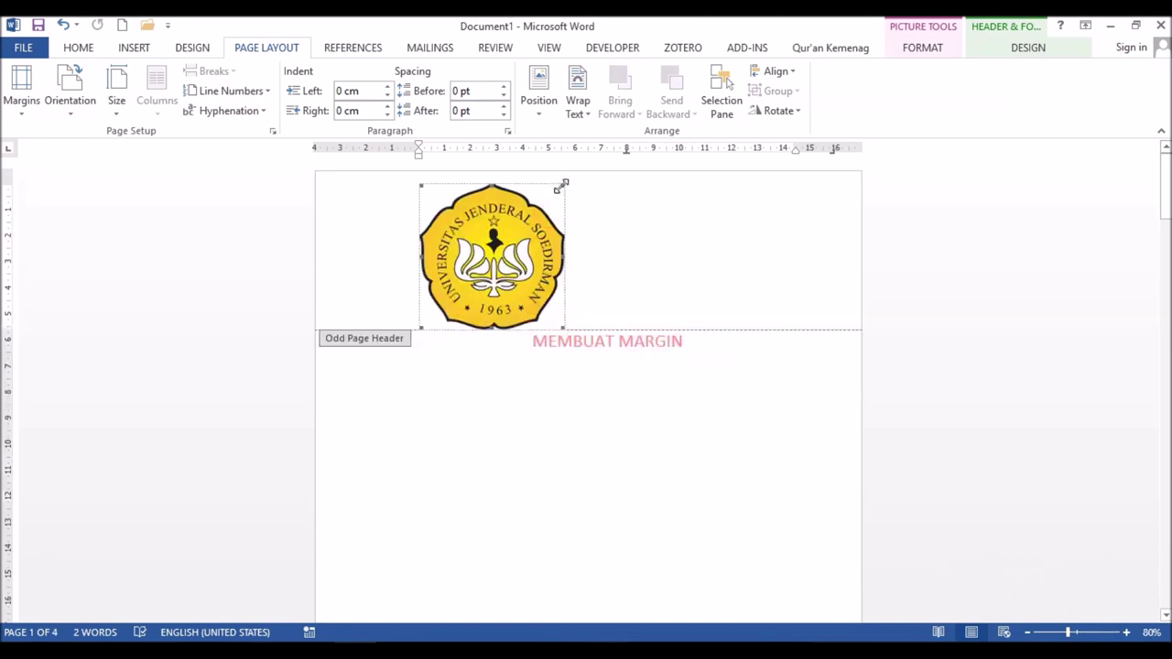
drag(561, 186, 555, 214)
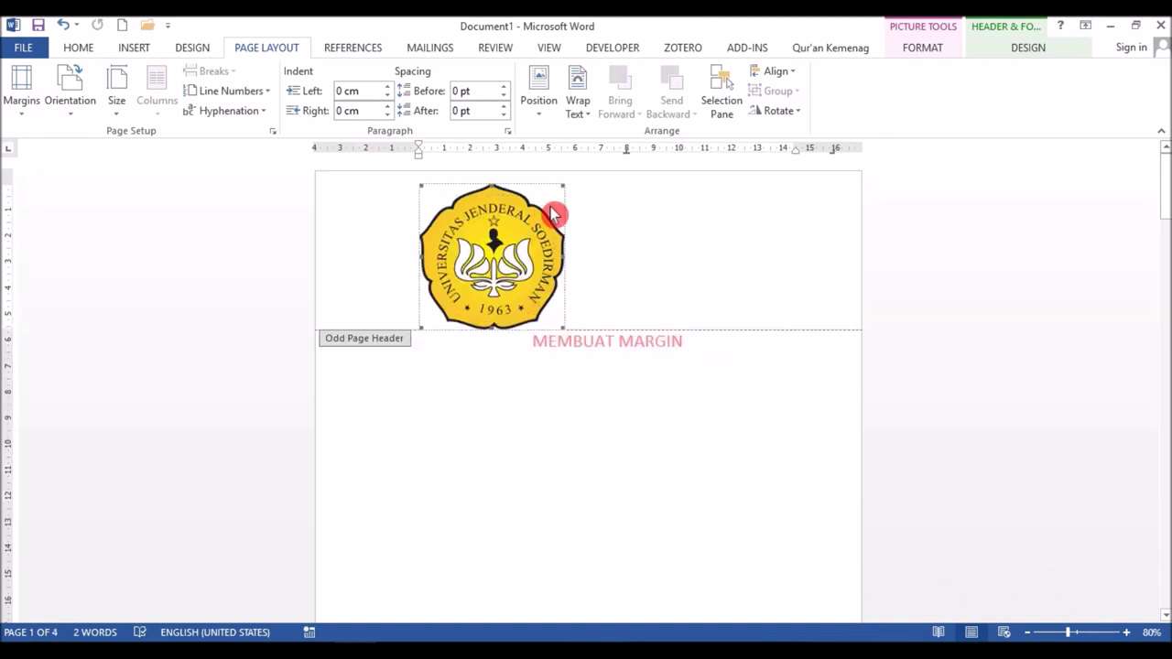
Draw an empty text box in the header to the right of the logo
click(130, 55)
click(238, 106)
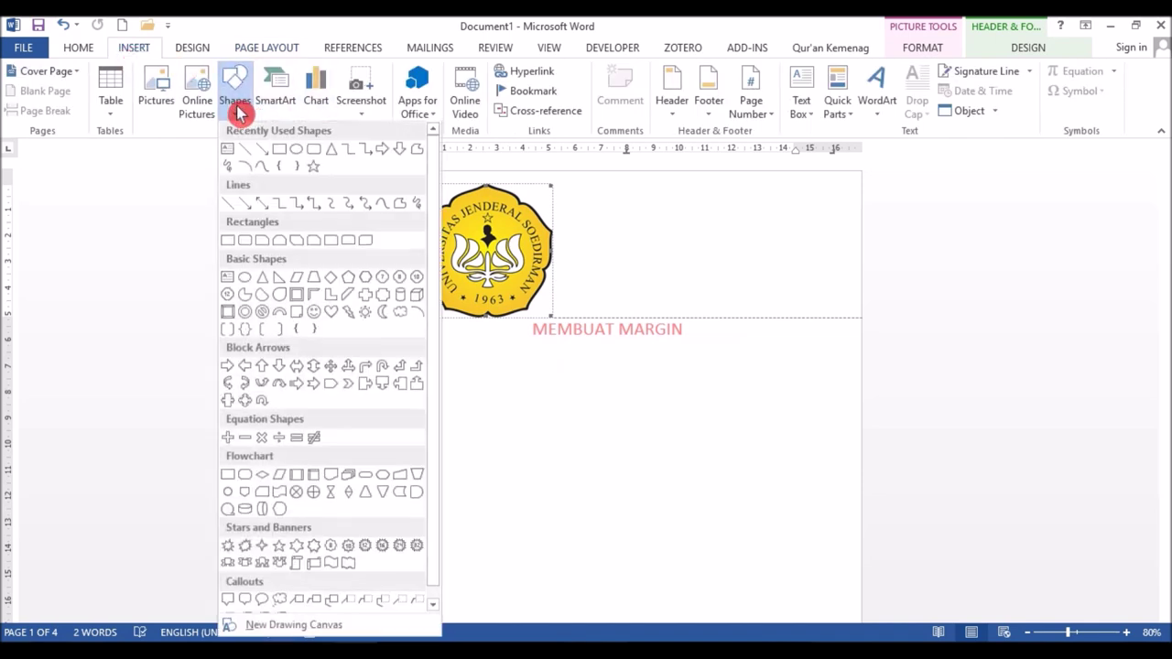
click(227, 151)
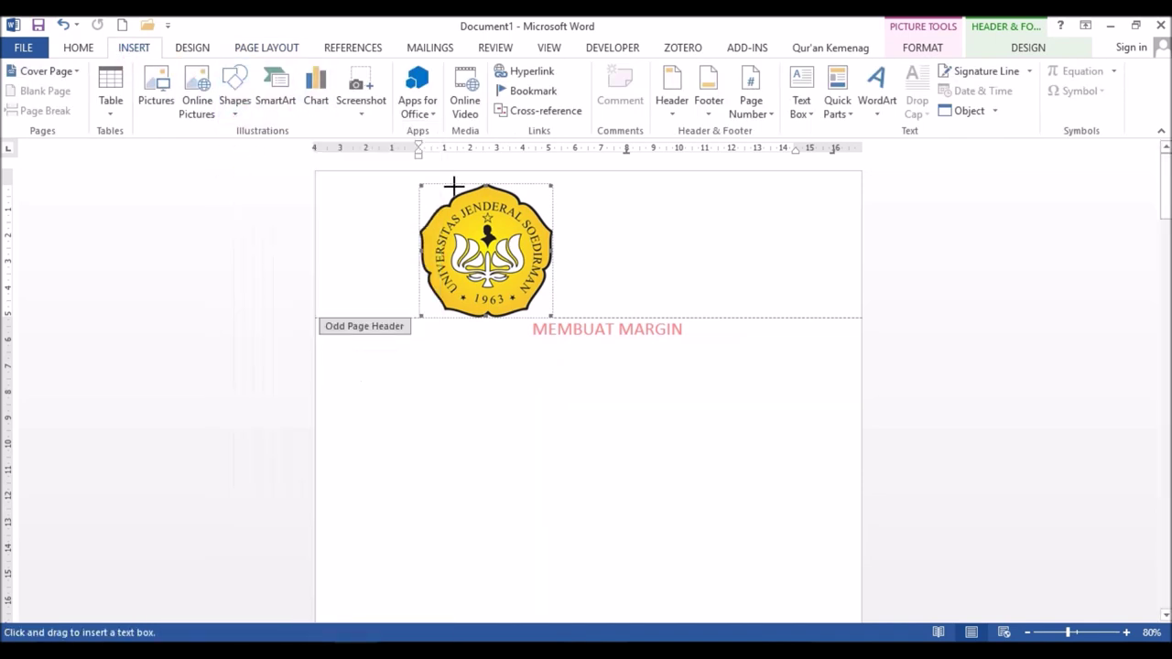
drag(589, 189, 706, 304)
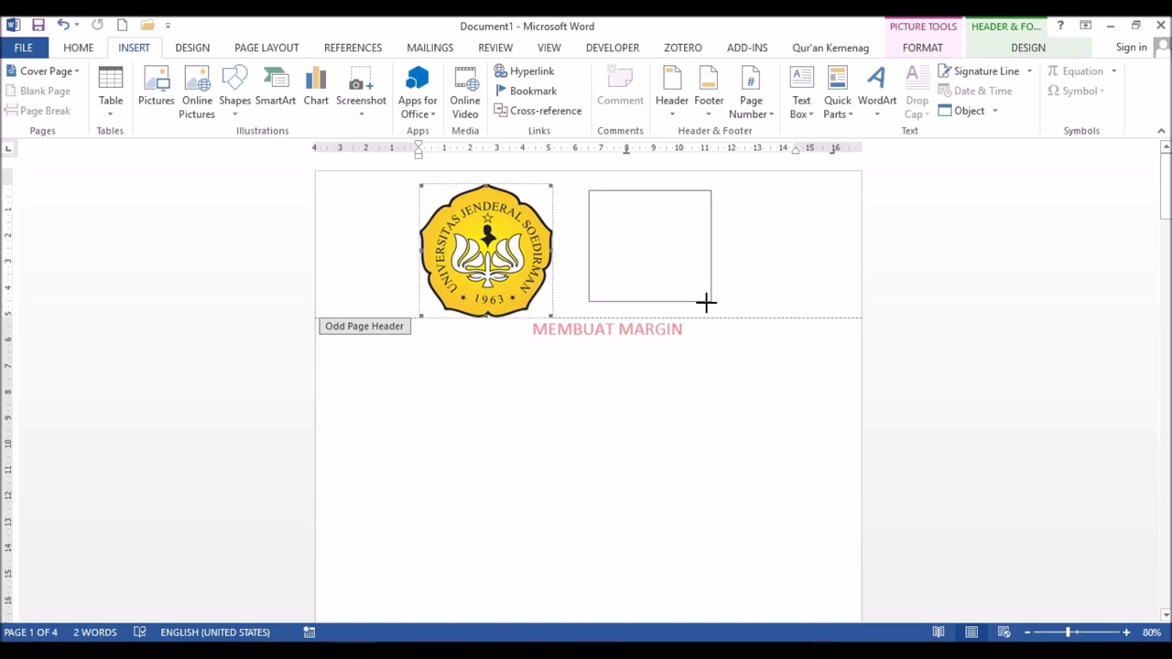
Move the logo into the text box, position it at the header's left, and exit the header
click(512, 223)
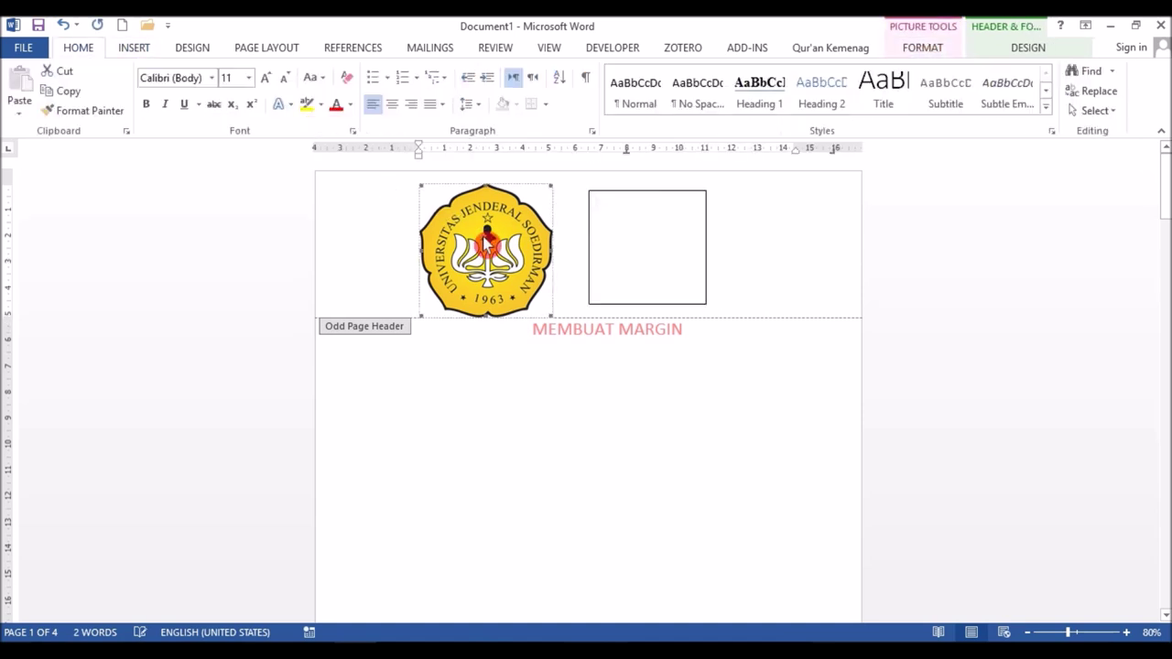
key(Delete)
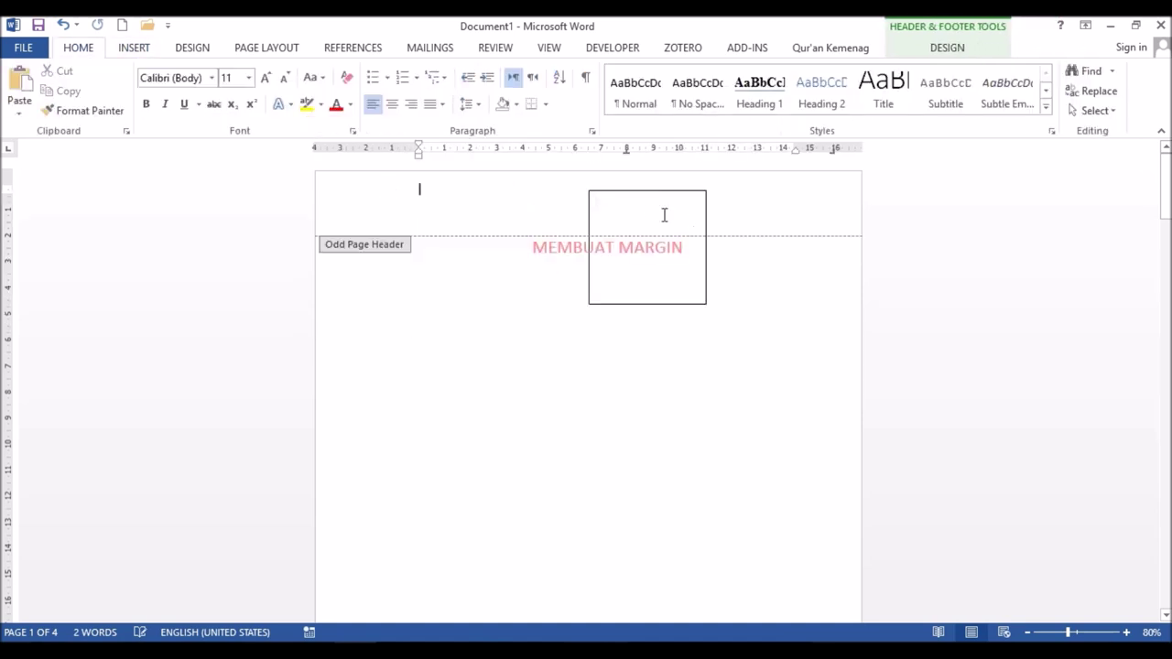
click(645, 213)
key(ctrl+v)
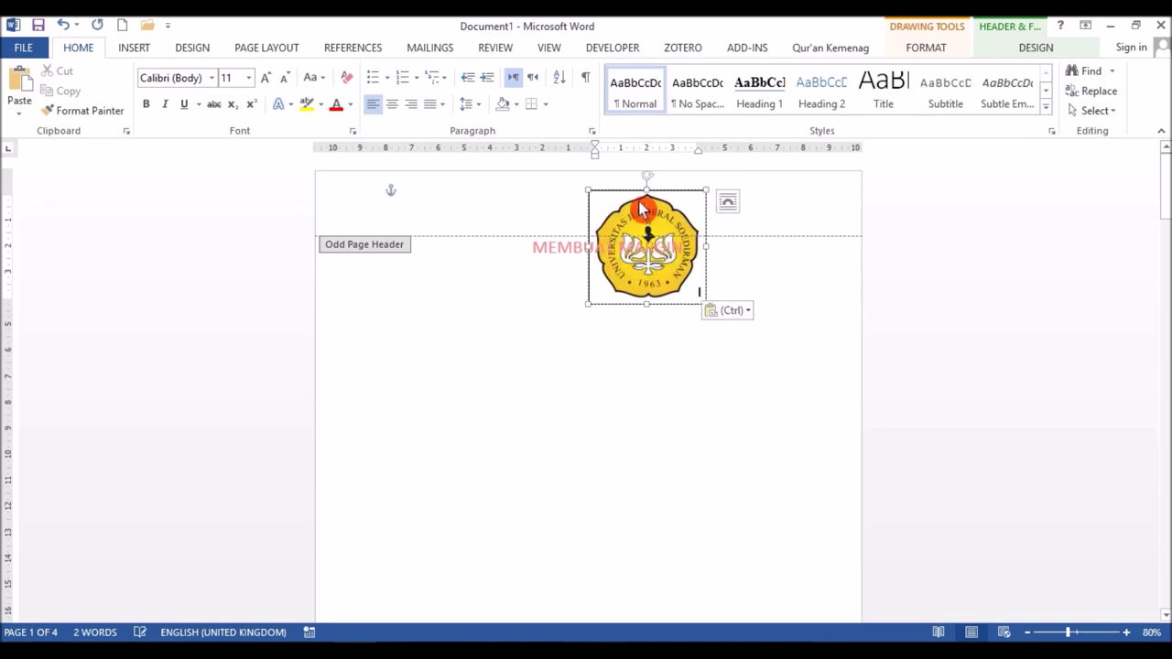
drag(400, 199, 403, 197)
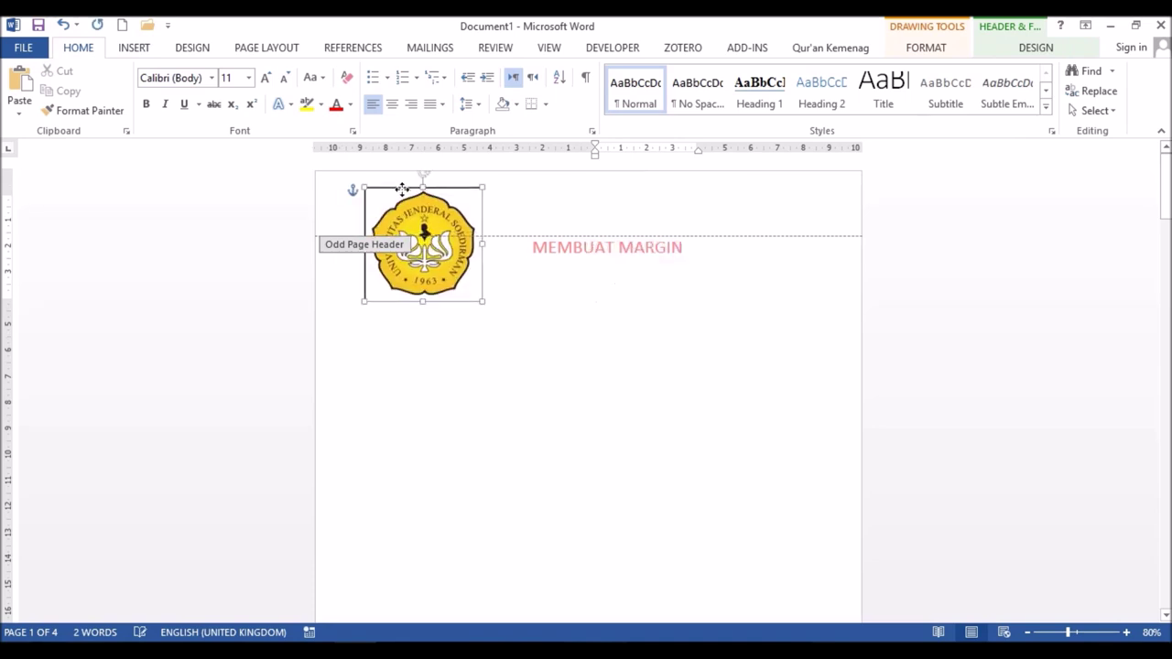
click(616, 247)
click(267, 49)
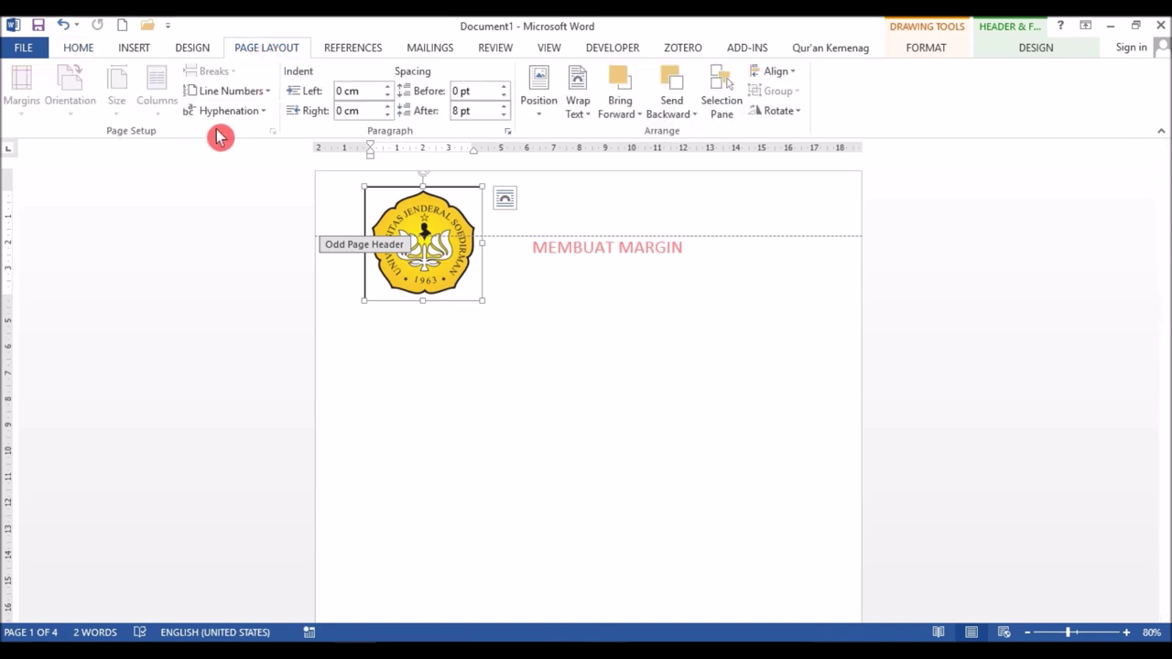
double_click(516, 358)
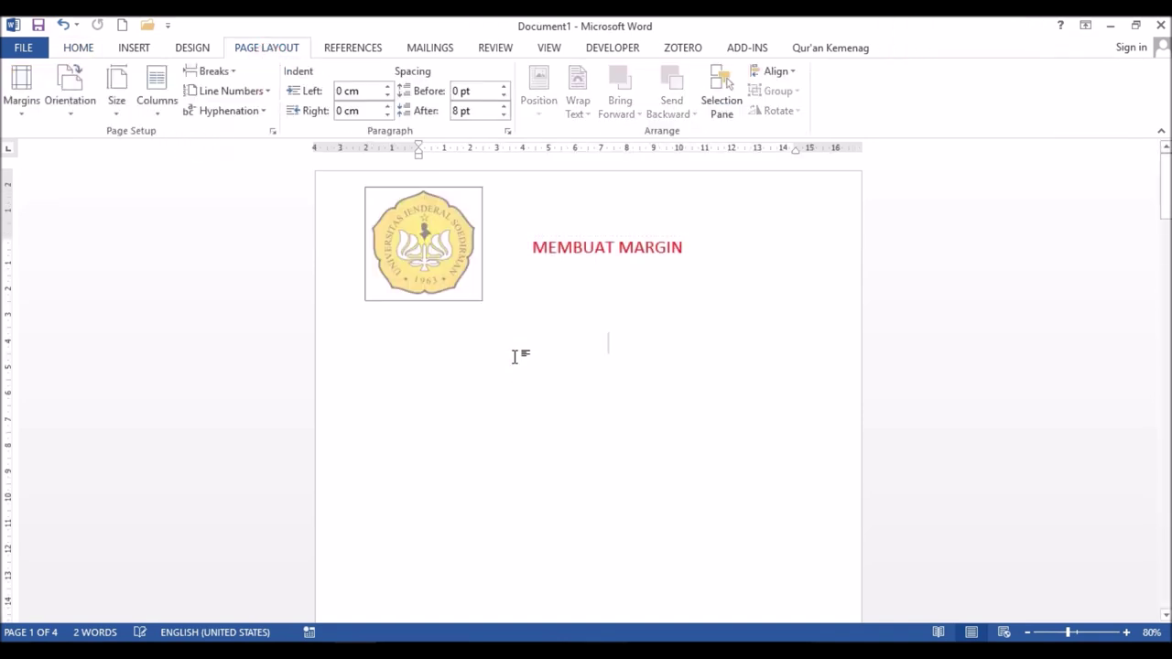
Apply Mirror margins with a 5 cm top margin, then reopen the header for editing
click(22, 101)
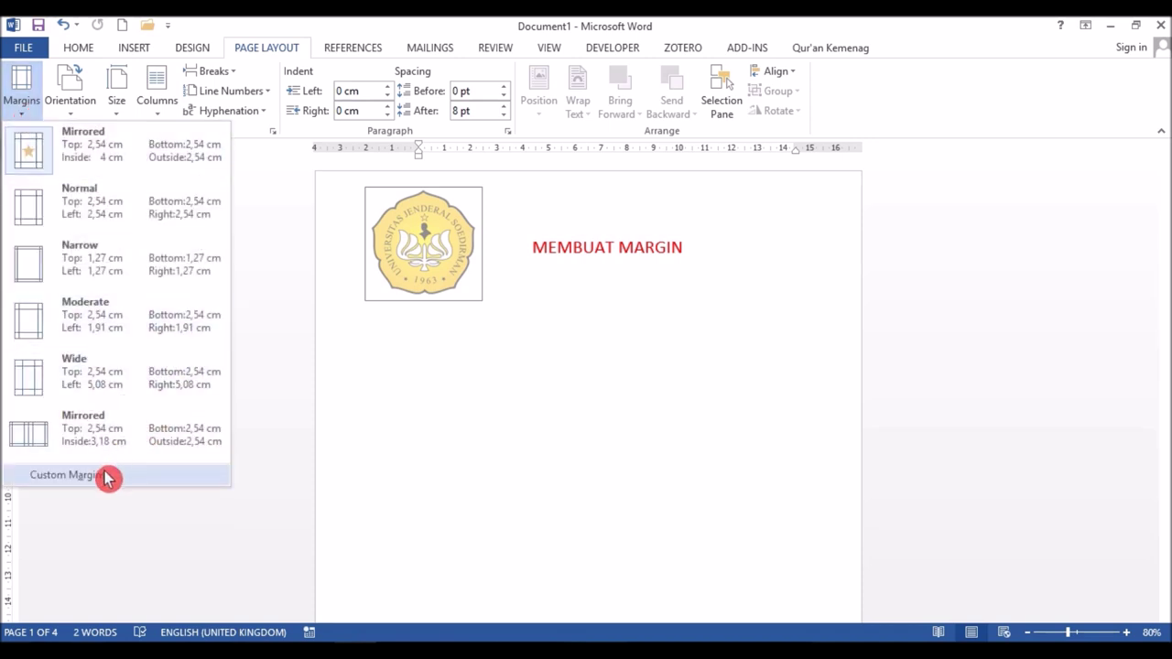
click(108, 478)
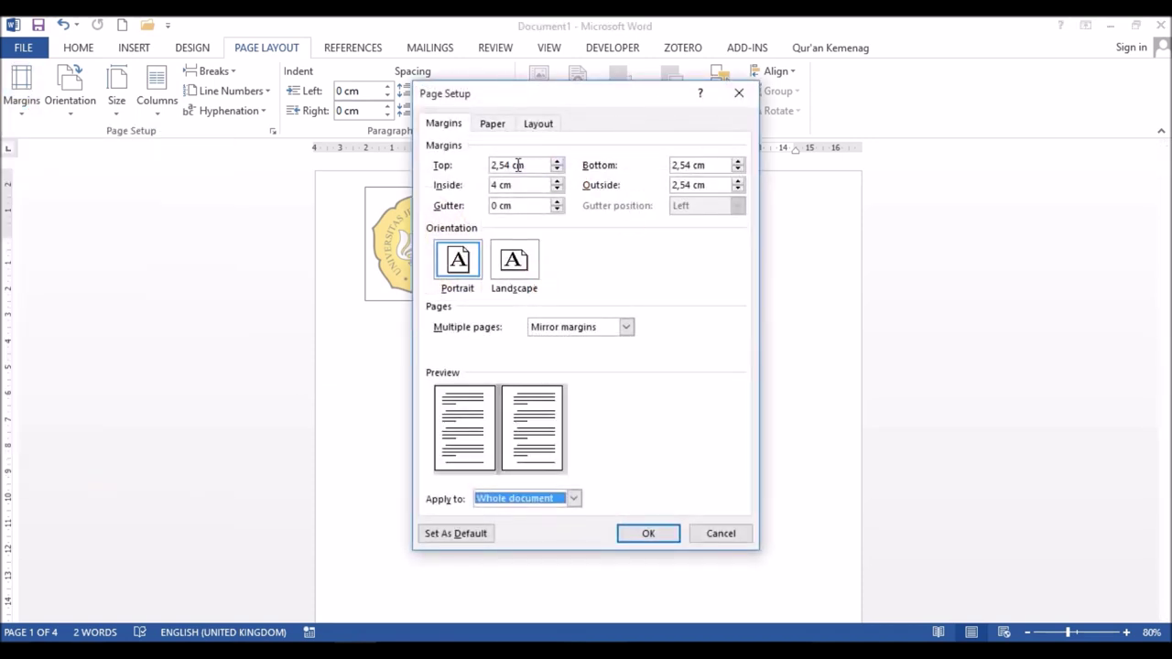
drag(511, 164, 465, 172)
text(5)
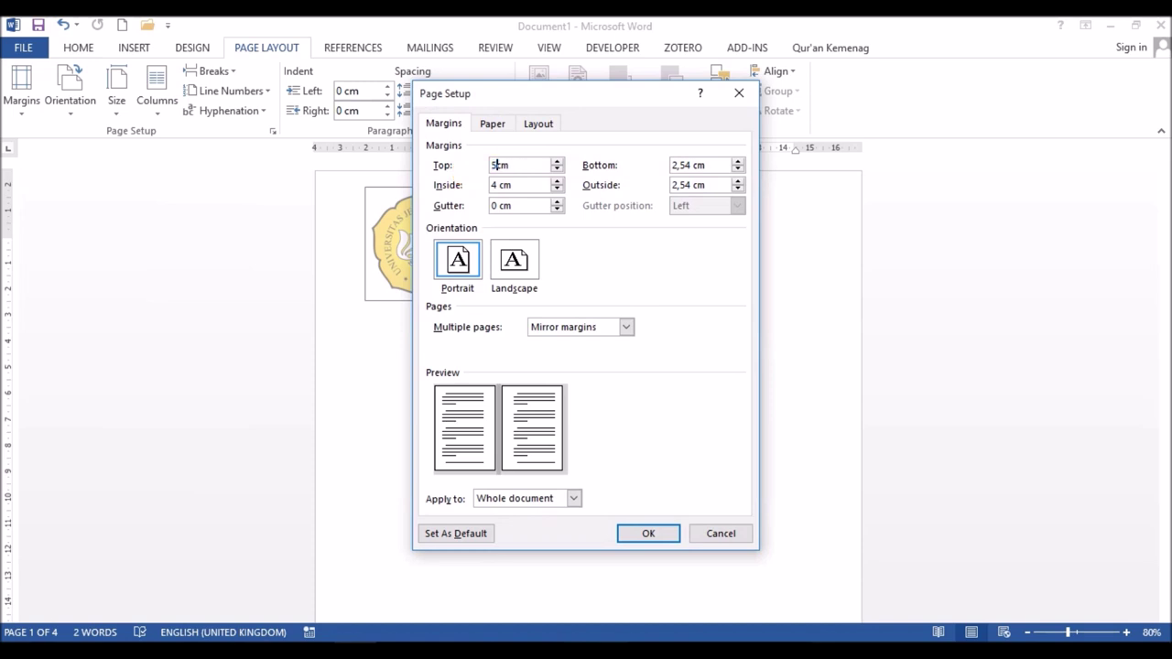
click(667, 536)
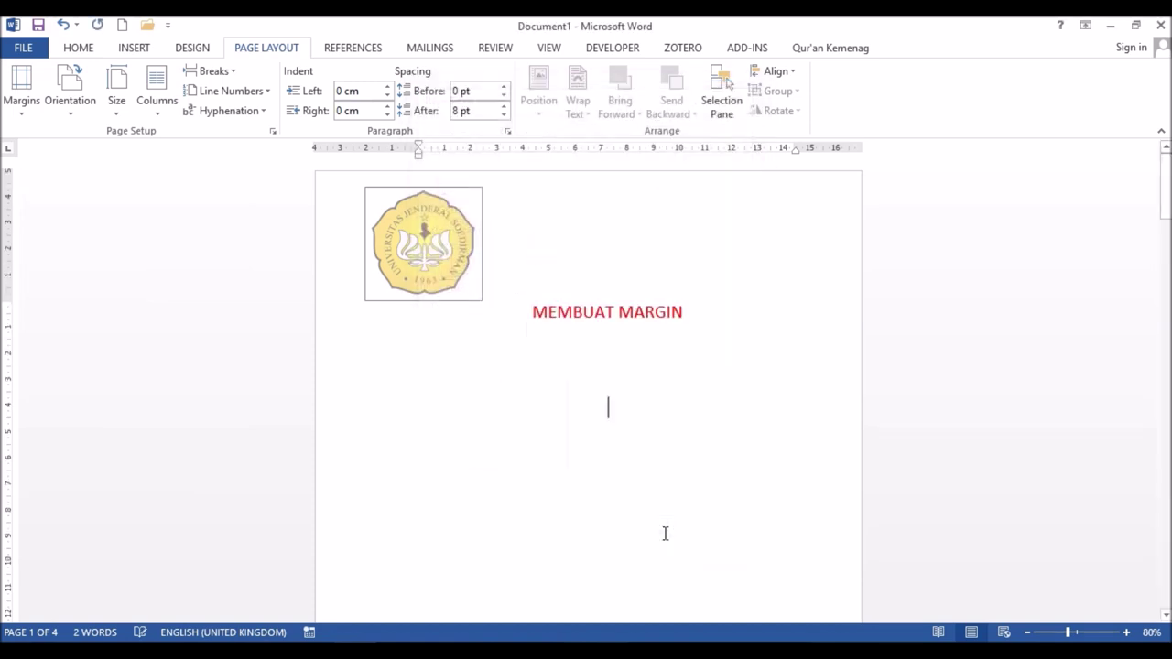
click(512, 243)
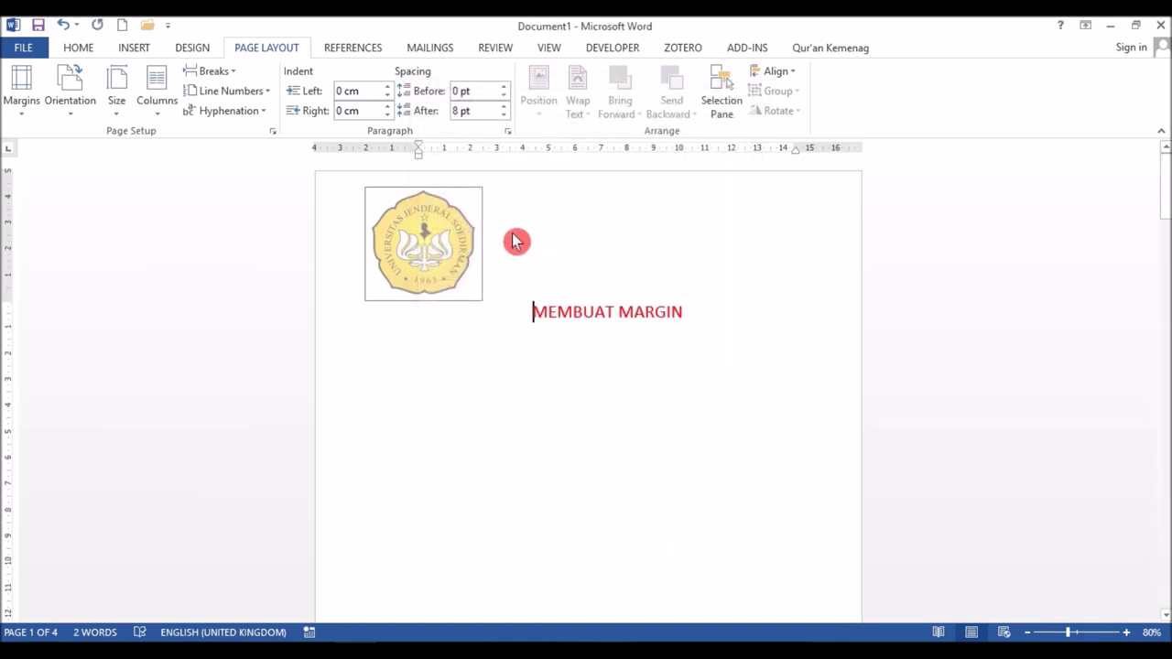
double_click(514, 235)
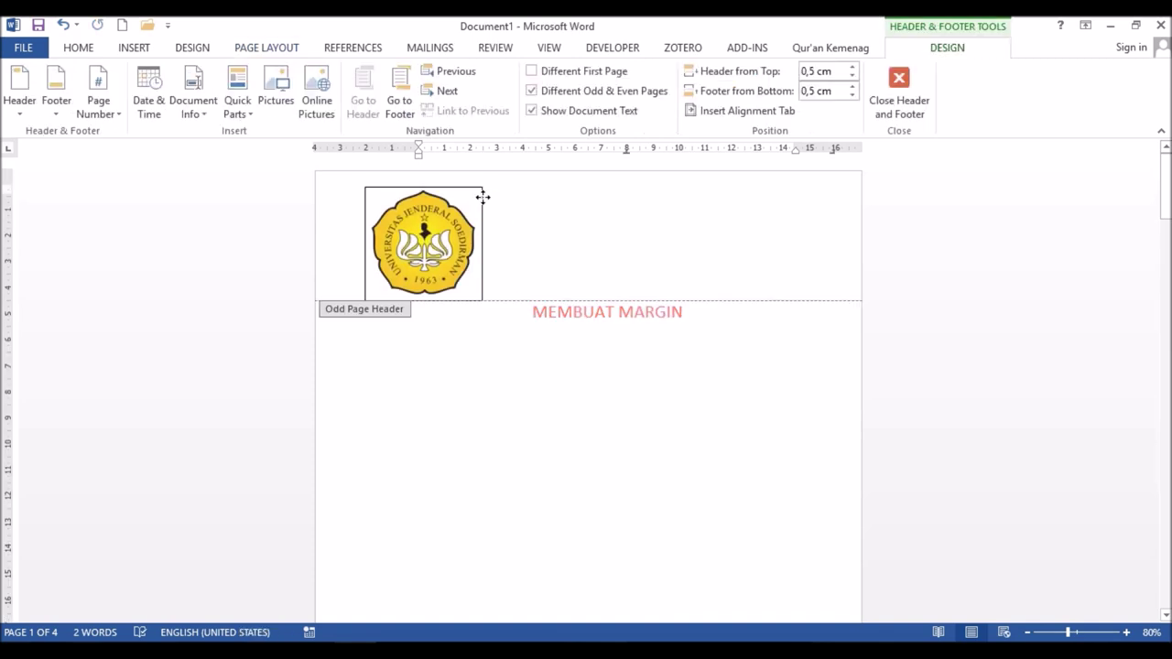
Set the logo text box's Shape Outline to No Outline so the frame disappears
click(476, 197)
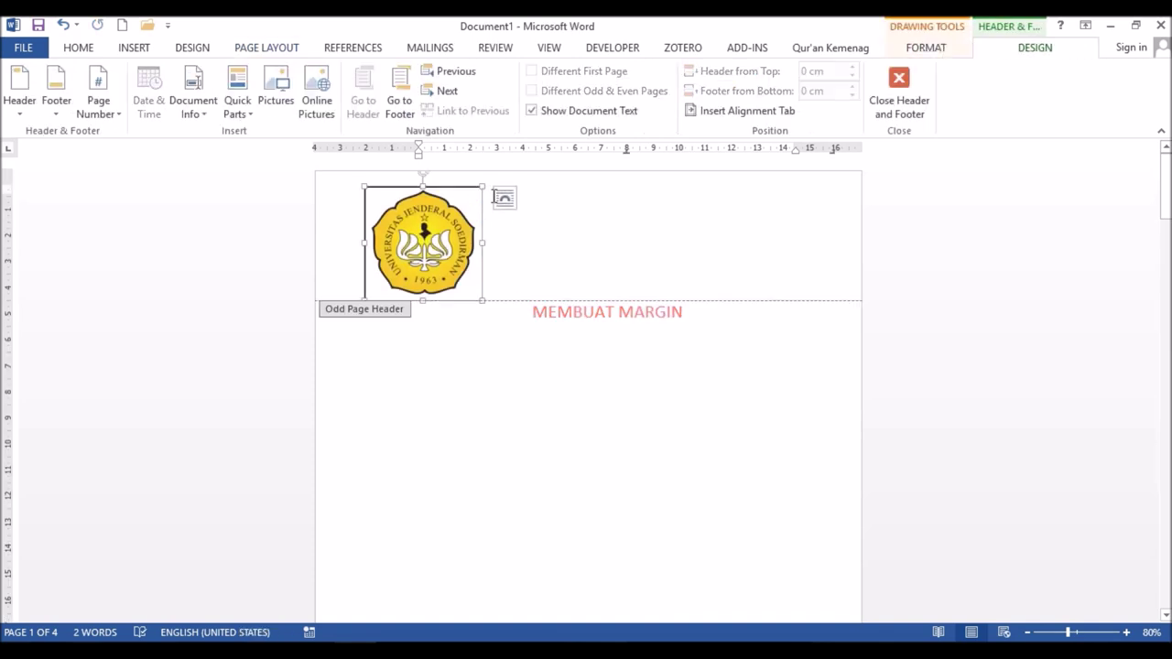
click(918, 49)
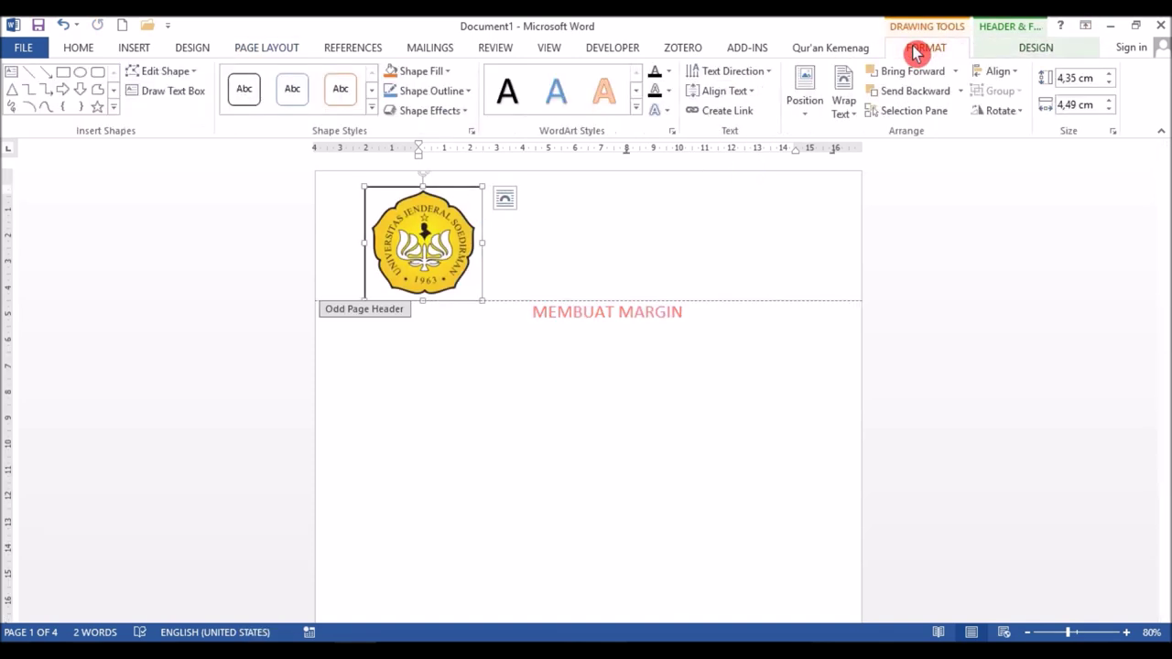
click(468, 92)
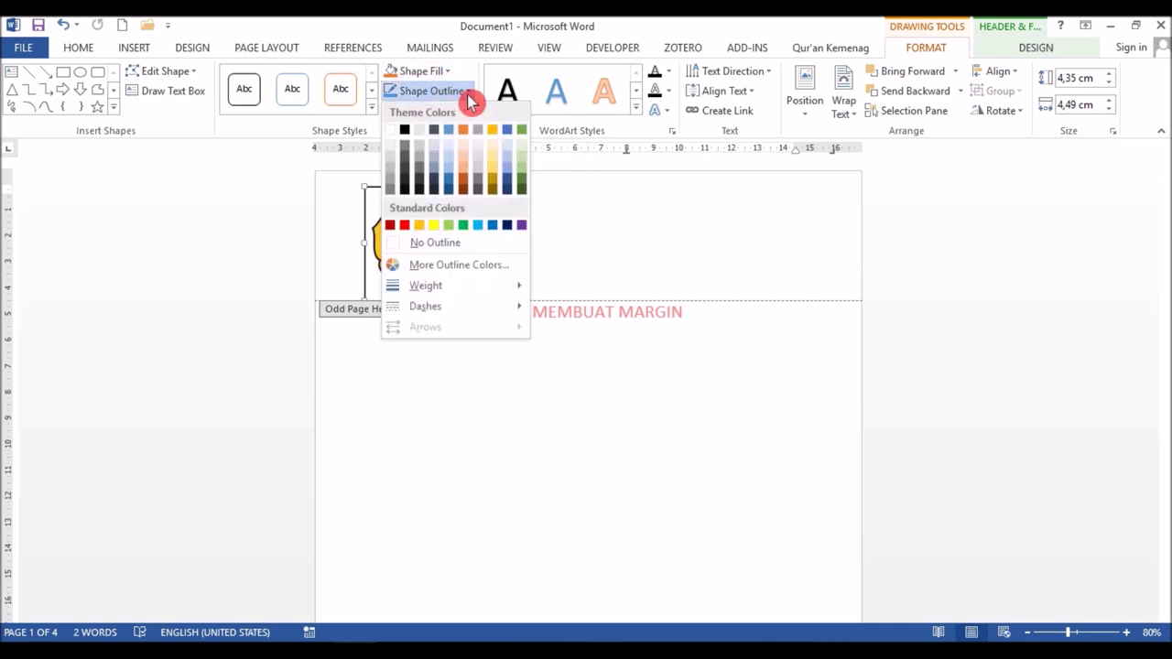
click(424, 247)
click(514, 247)
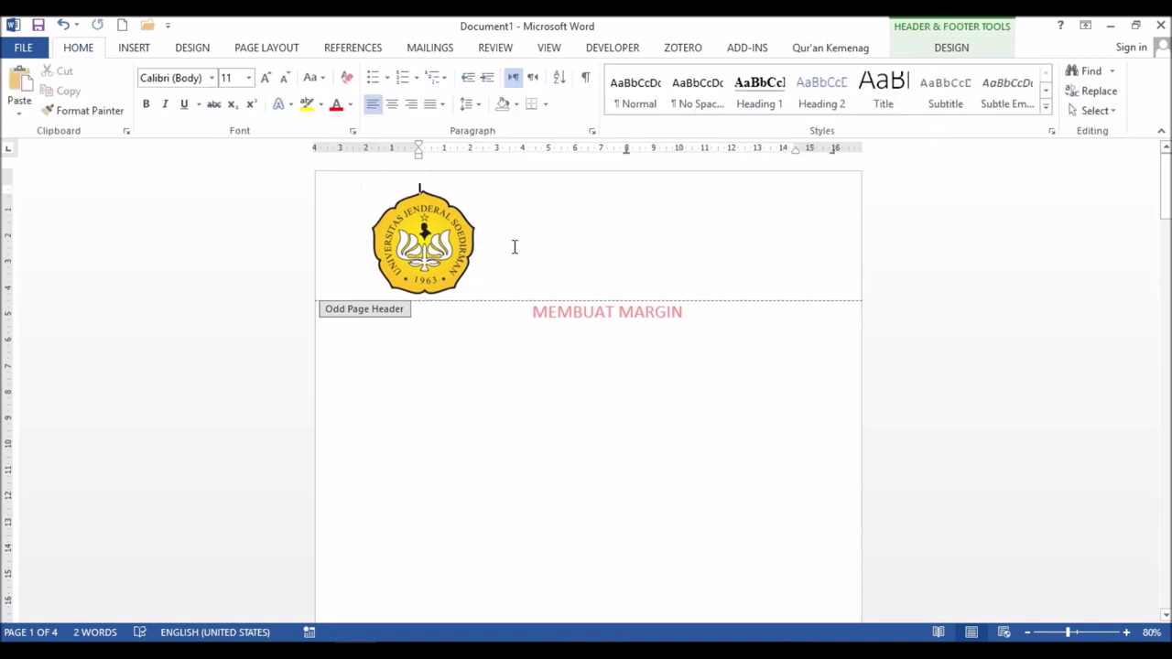
Enter the header lines FAKULTAS PETERNAKAN and UNIVERSITAS JENDERAL SOEDIRMAN beside the logo
drag(418, 150, 496, 150)
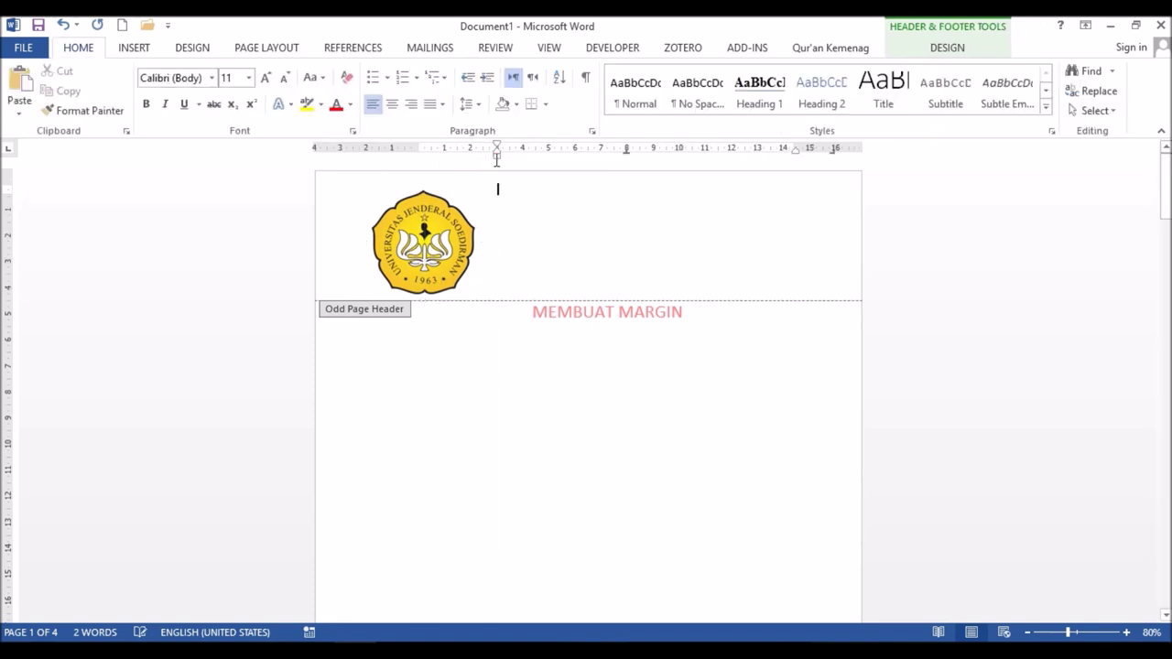
text(UN)
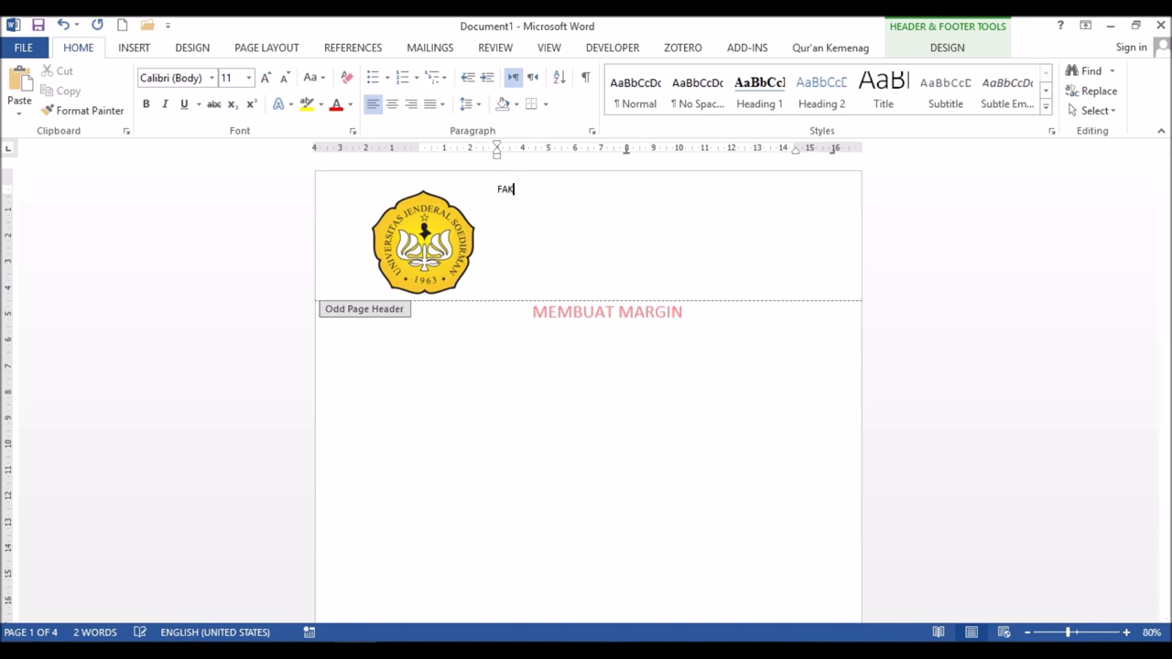
text(NAKA)
key(Return)
text(UN)
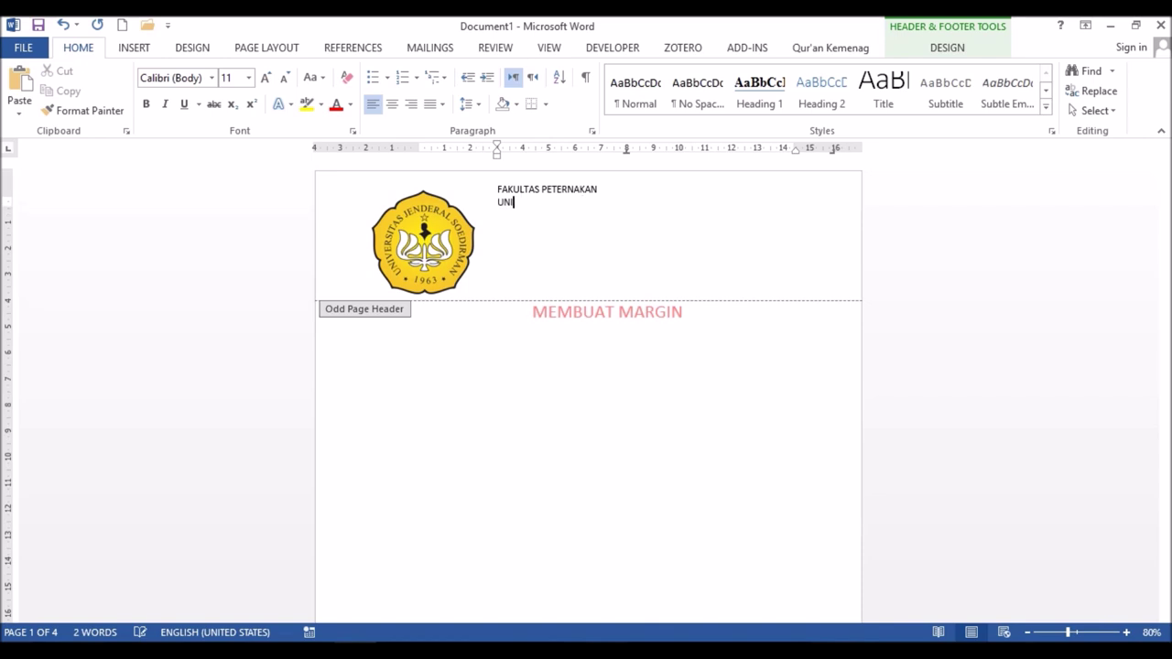
text(AN)
key(Return)
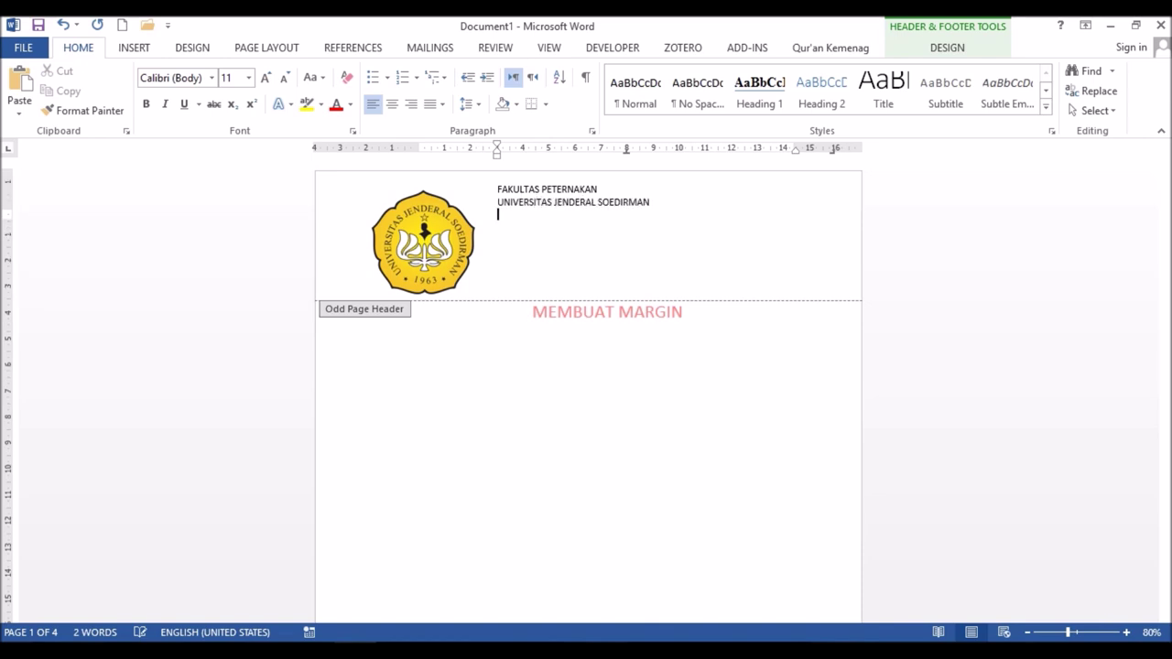
Format the header text in Arial Rounded MT Bold and centre it
drag(536, 204, 353, 190)
click(212, 81)
click(225, 245)
key(ctrl+e)
click(497, 207)
key(Return)
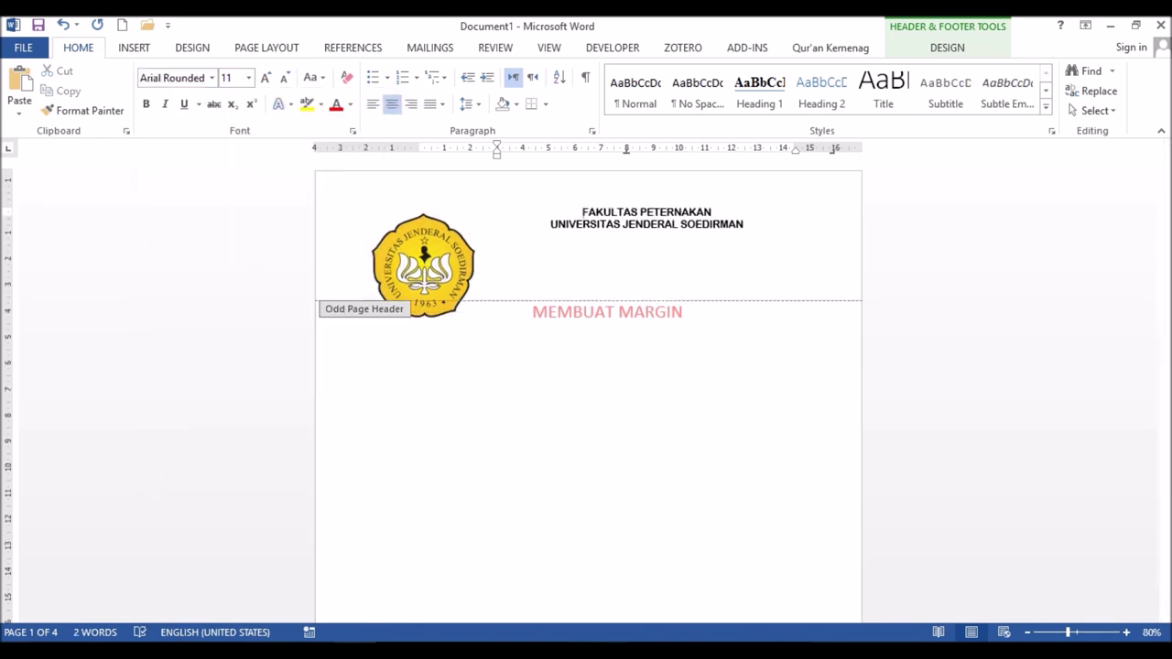
key(ctrl+z)
Enlarge the header text to 20 pt and close header editing
key(ctrl+a)
key(ctrl+shift+period)
key(ctrl+shift+period)
key(ctrl+shift+period)
key(ctrl+shift+period)
click(599, 264)
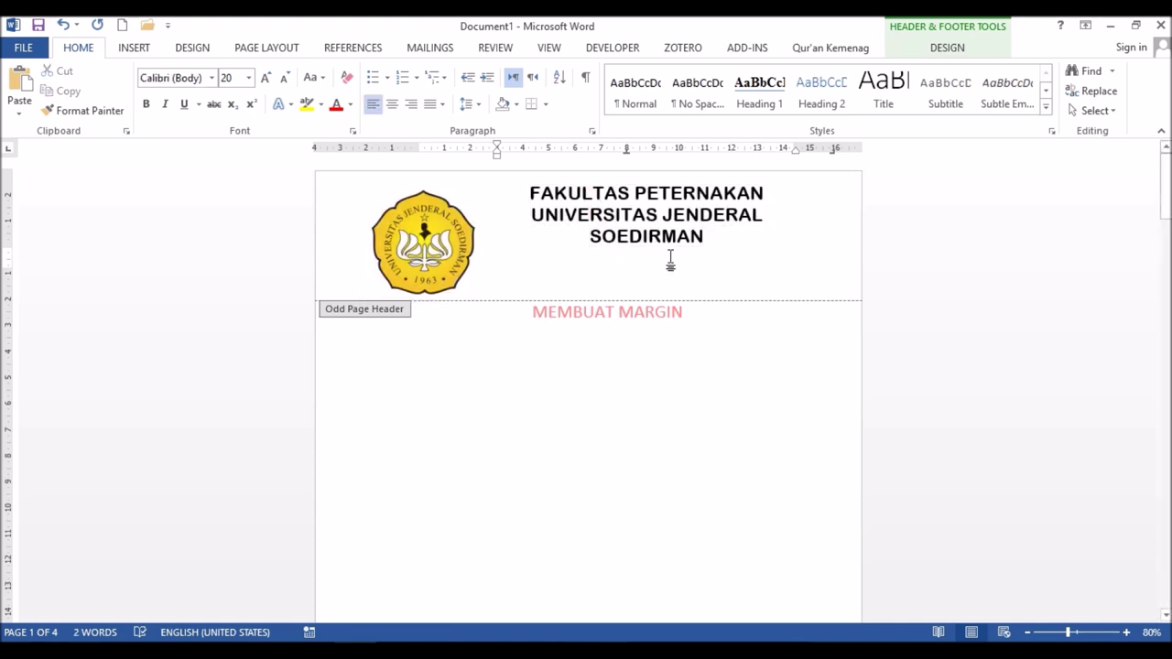
double_click(641, 429)
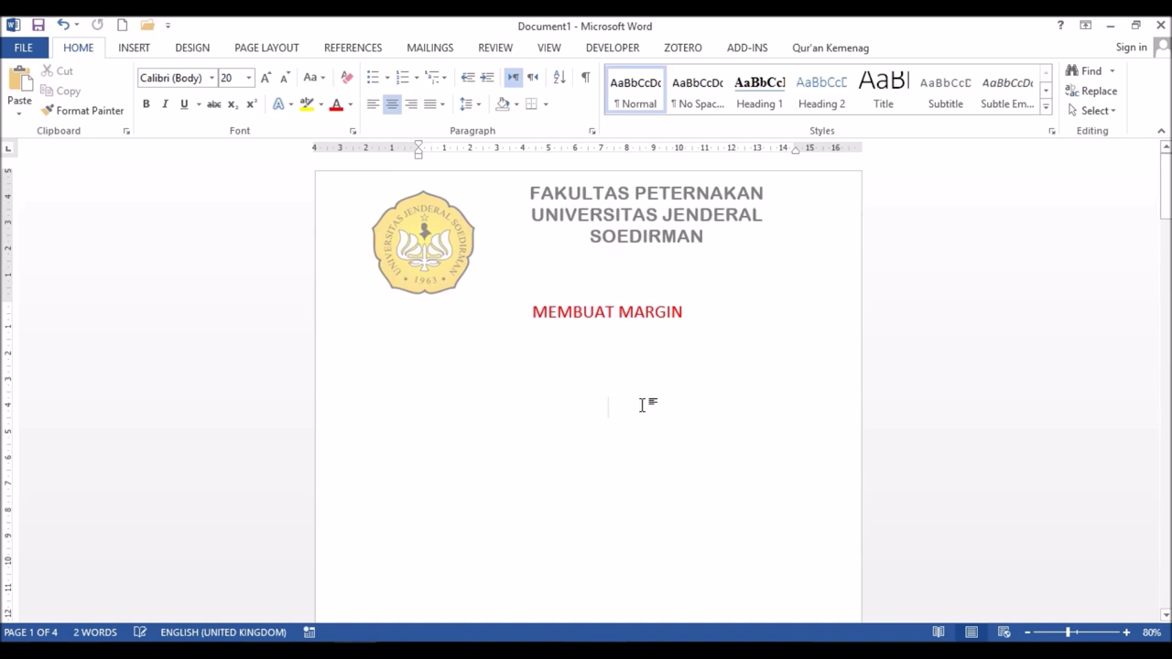